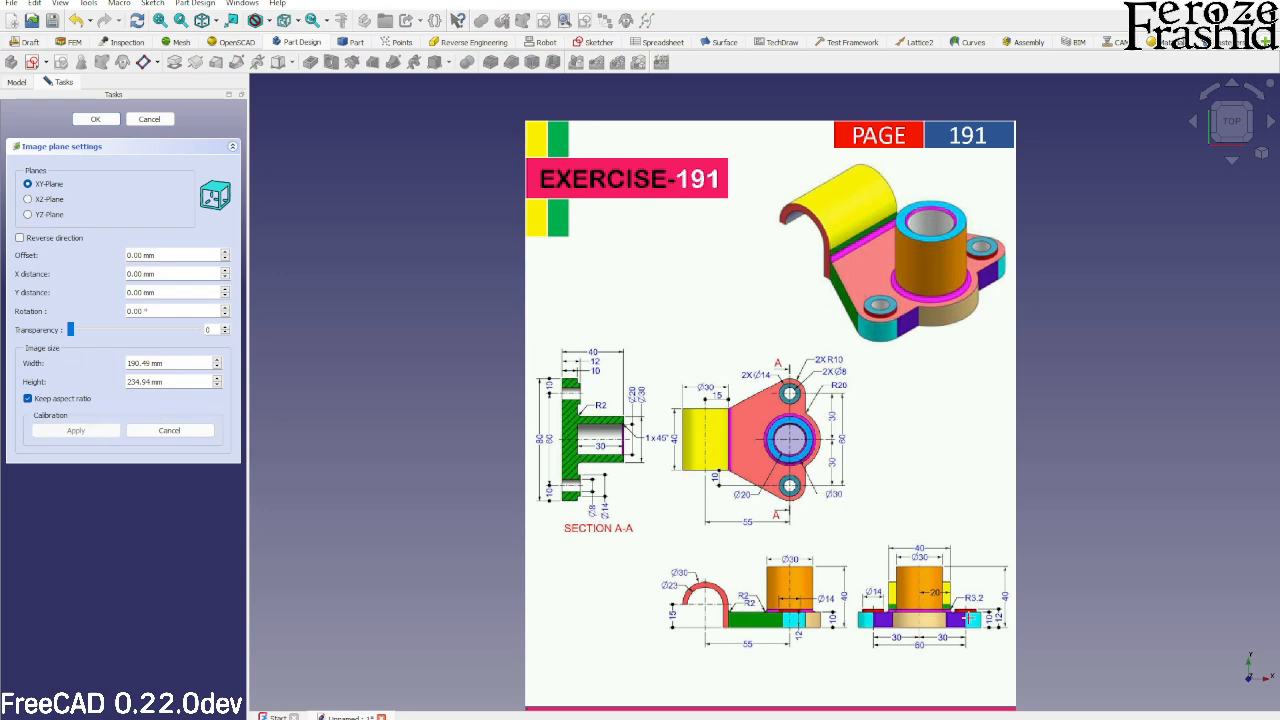
# Calibrate the reference image to 55 mm along the front view's lower dimension line and set its transparency to 35.
pyautogui.scroll(3, 830, 651)
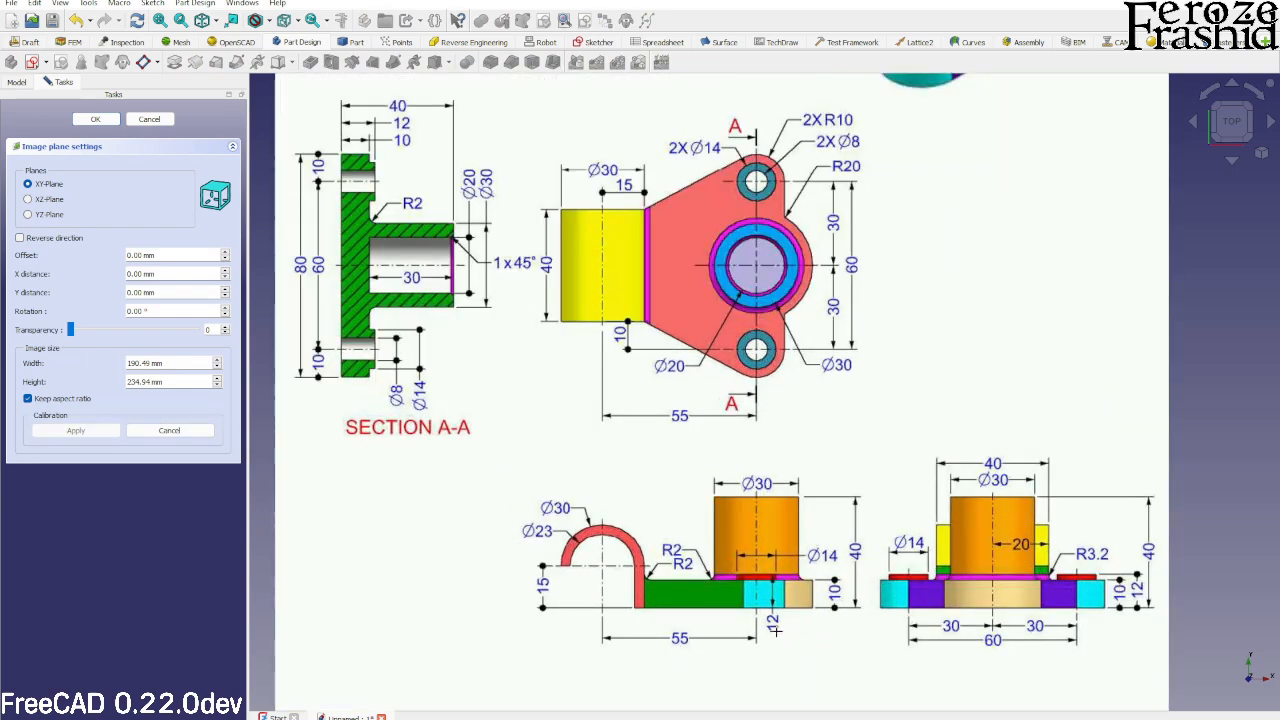
pyautogui.scroll(-1, 780, 632)
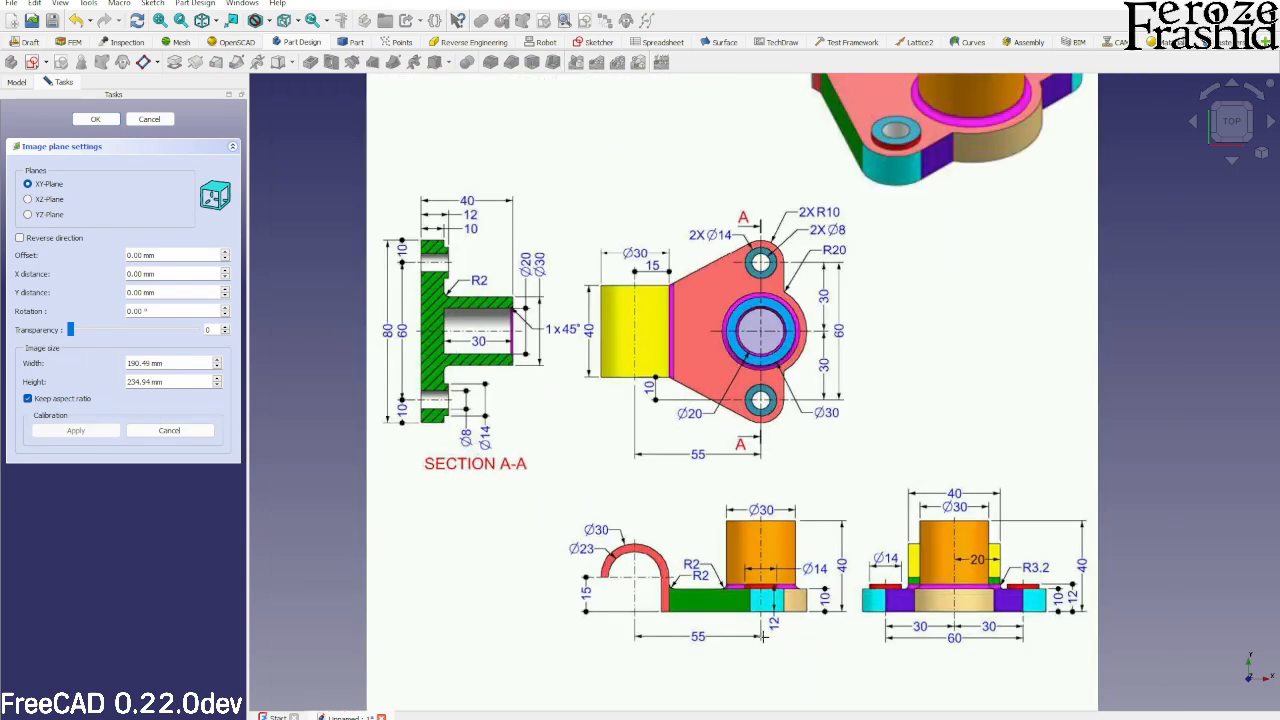
pyautogui.scroll(5, 708, 651)
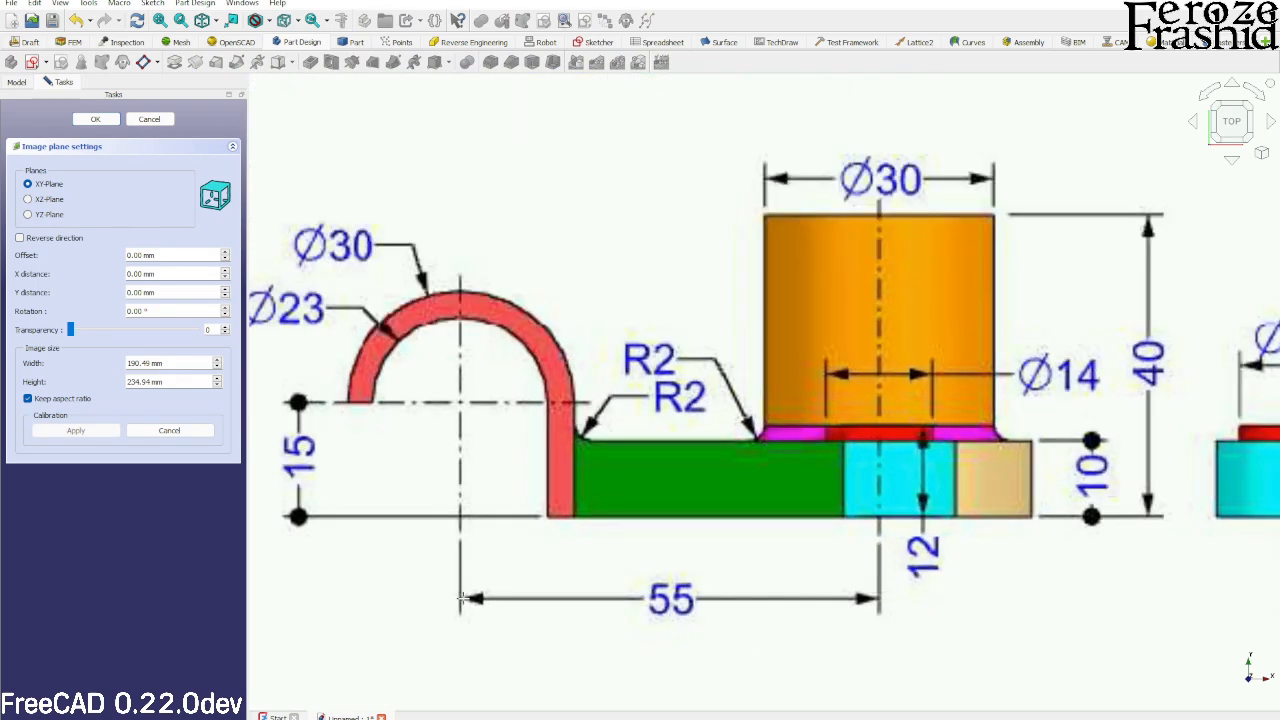
pyautogui.click(460, 598)
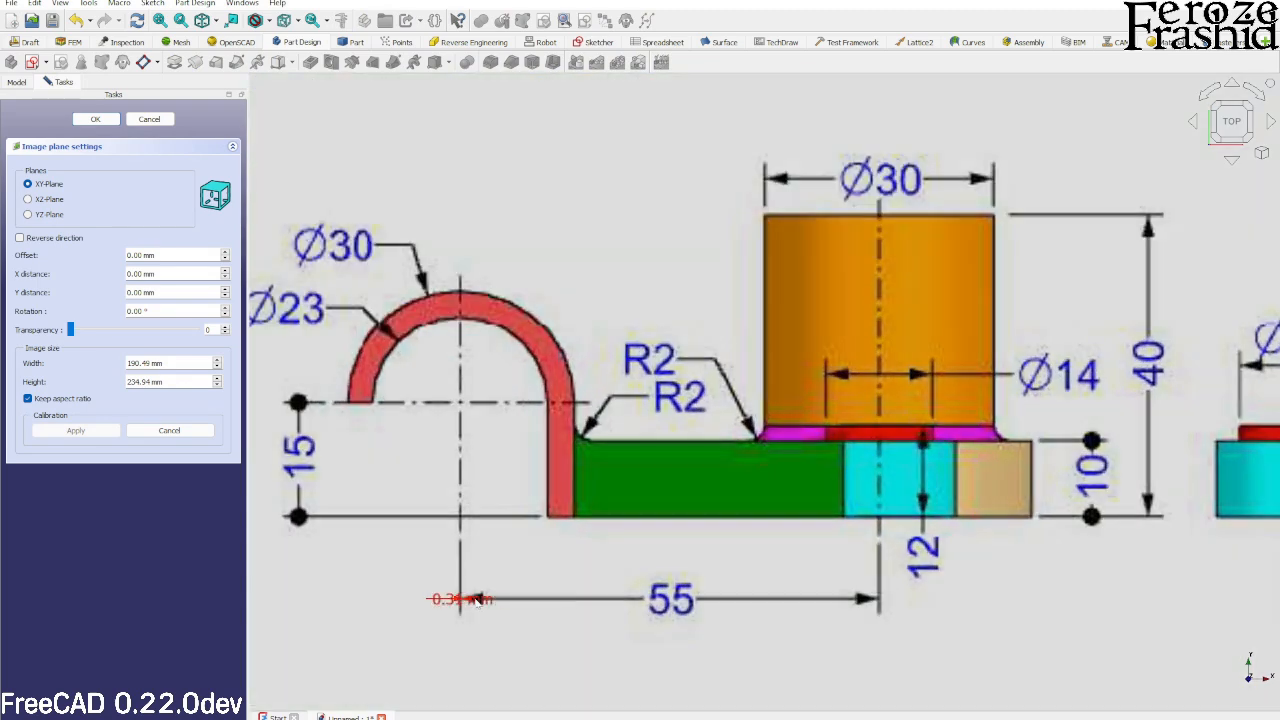
pyautogui.click(879, 600)
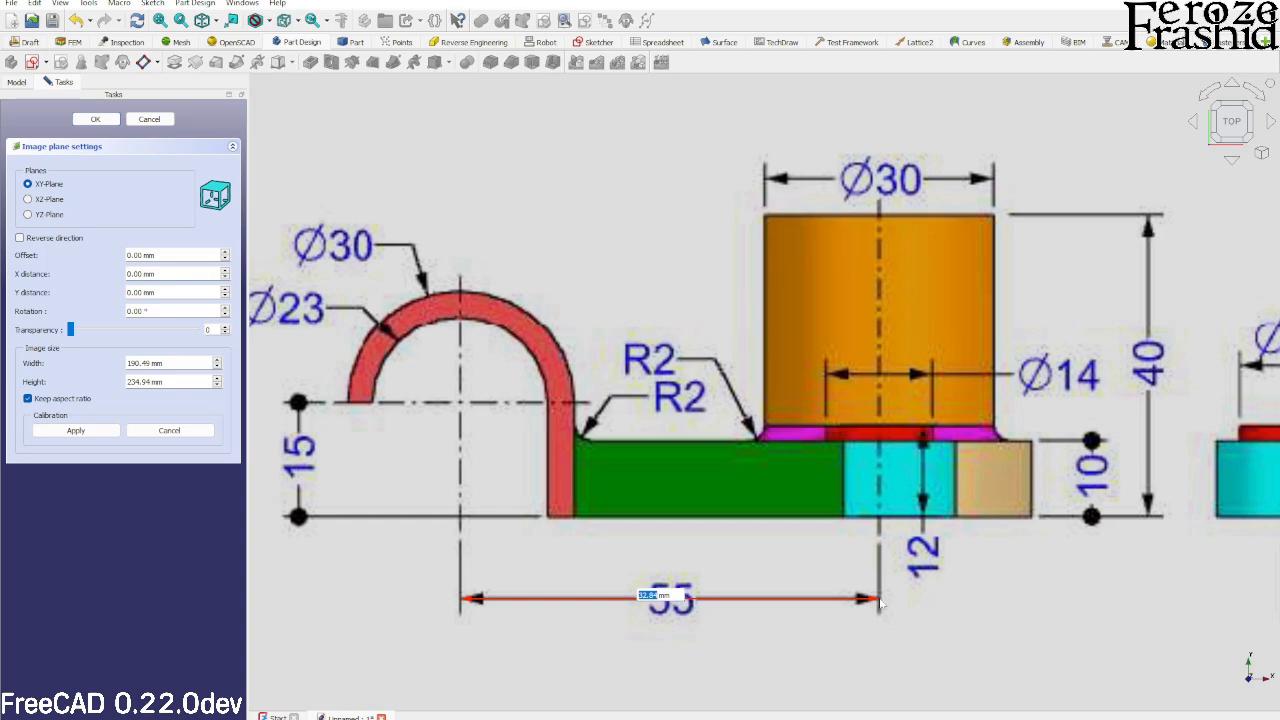
pyautogui.write('55')
pyautogui.press('Return')
pyautogui.scroll(-8, 671, 518)
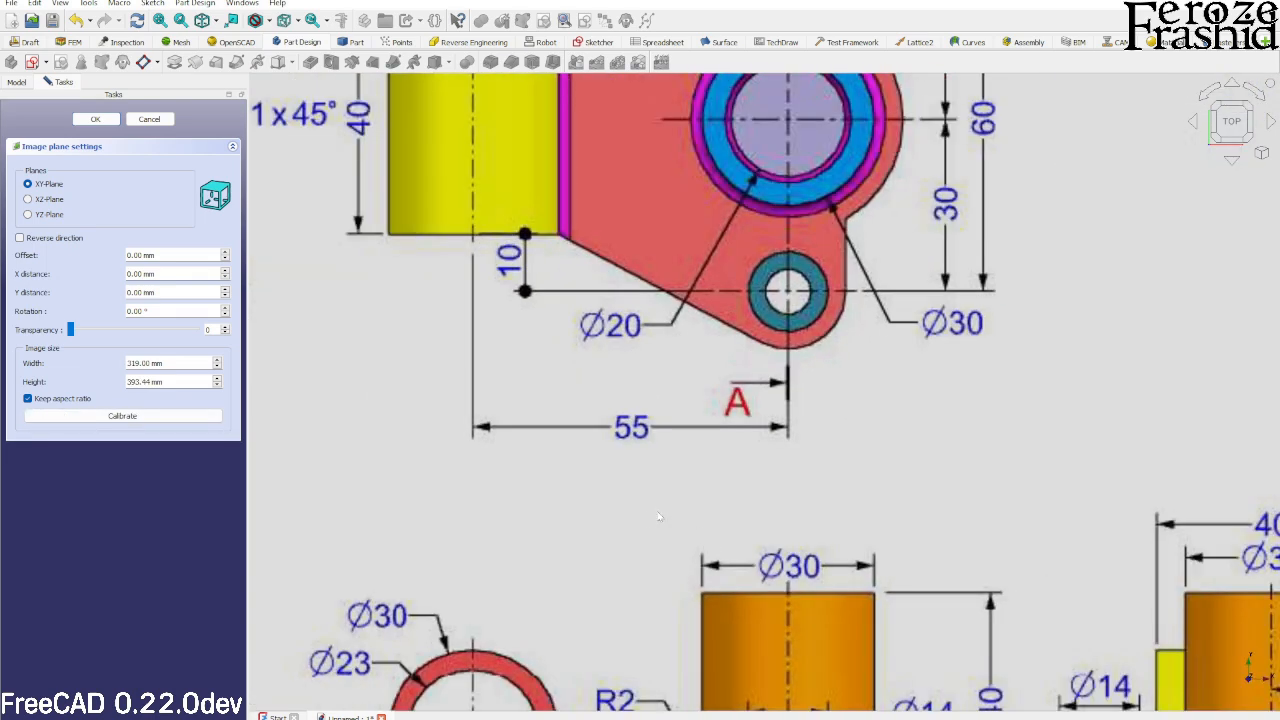
pyautogui.scroll(-3, 590, 558)
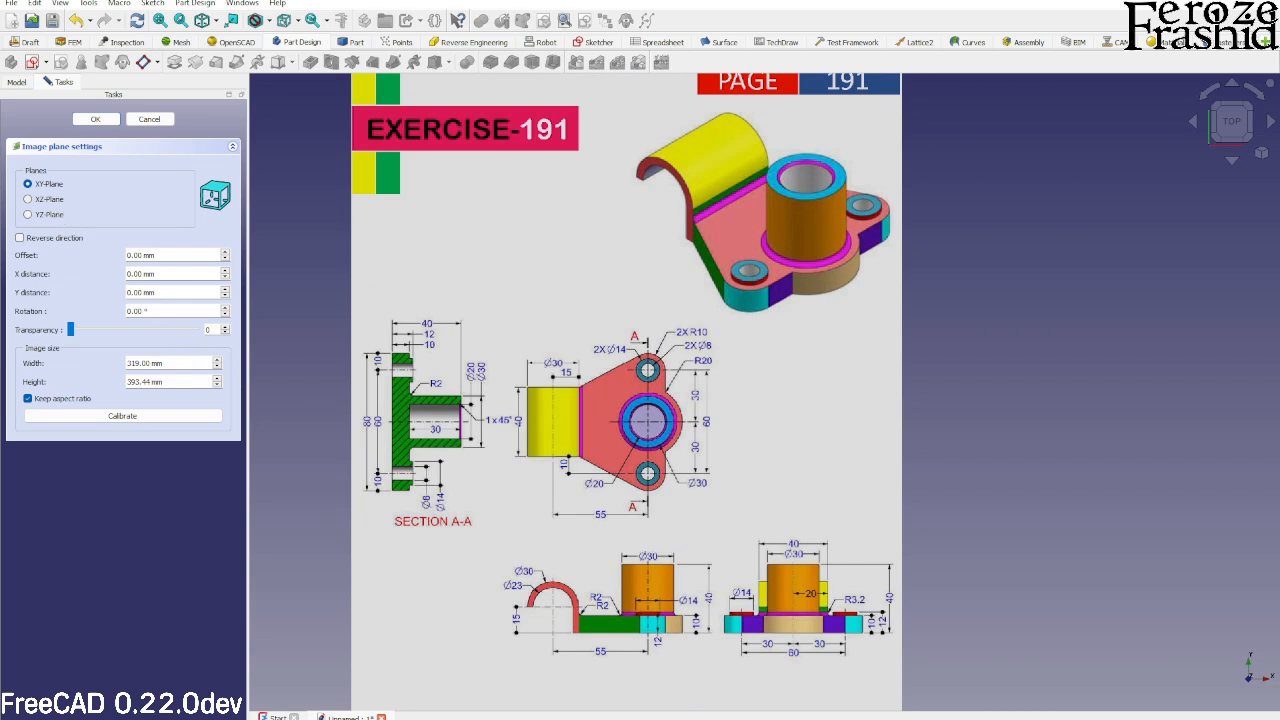
pyautogui.write('35')
pyautogui.click(97, 121)
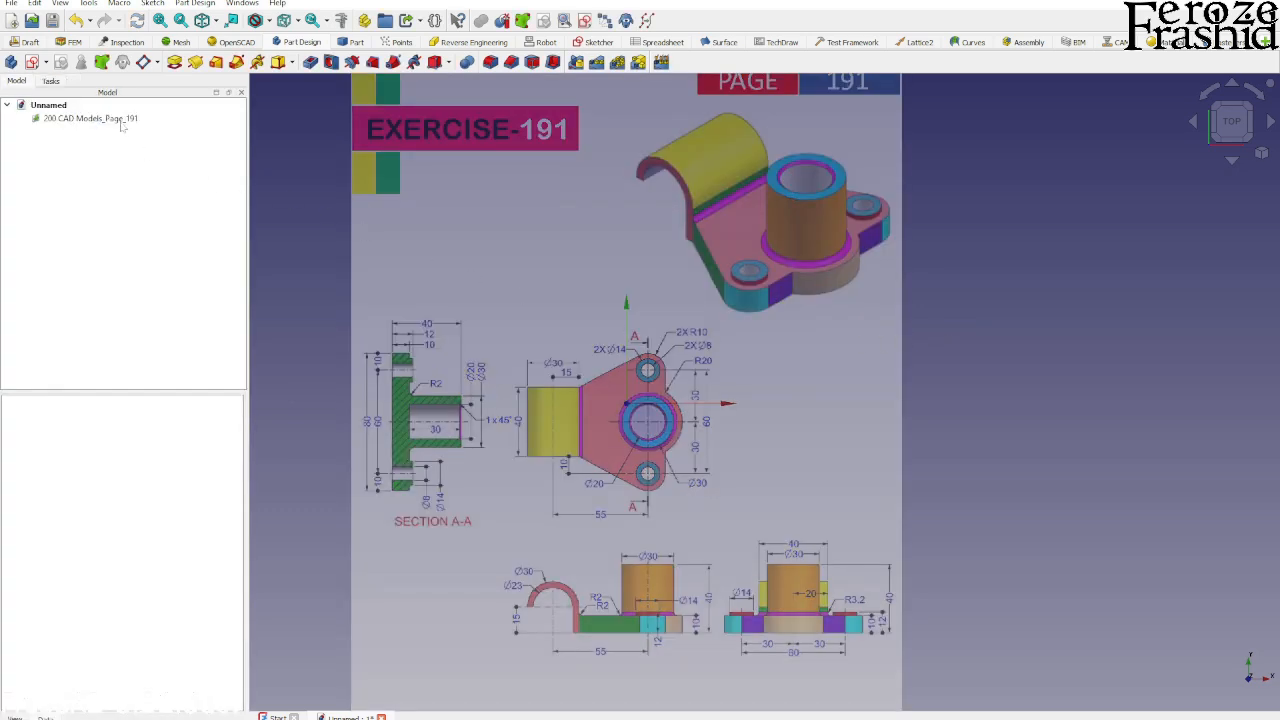
# Transform the reference image so the centre of the top view's large bore sits on the origin.
pyautogui.rightClick(121, 121)
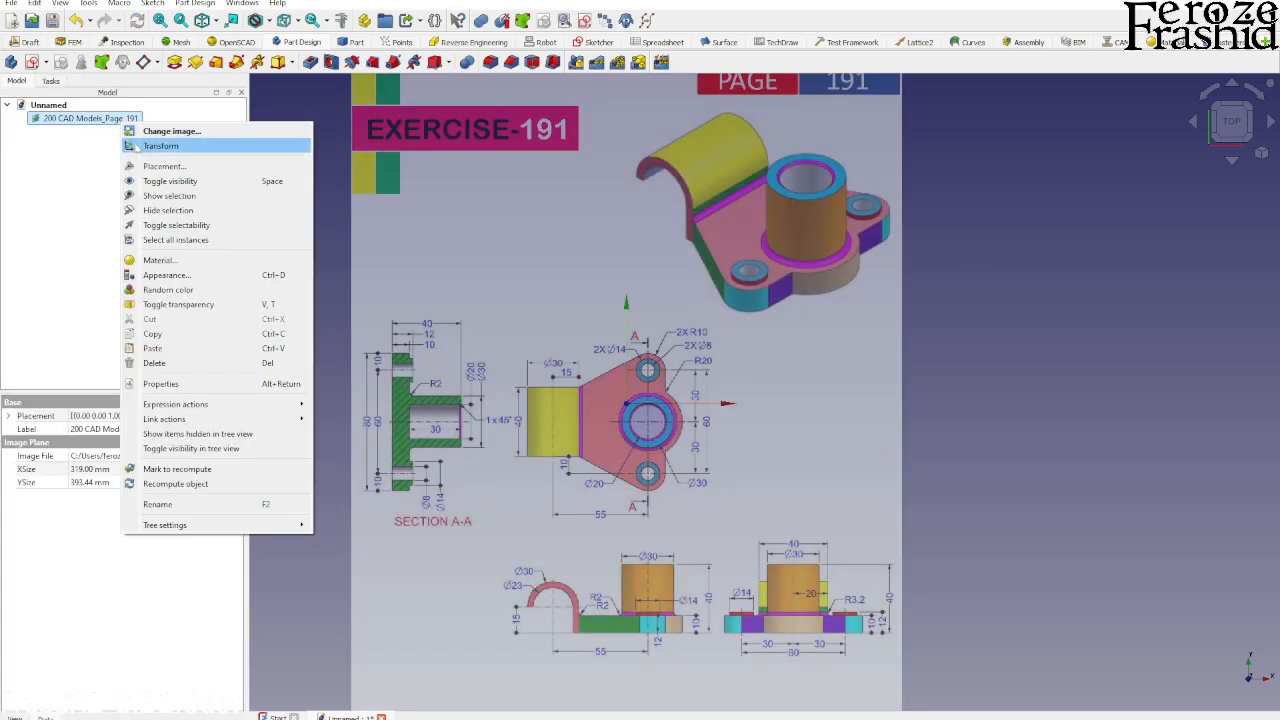
pyautogui.click(160, 149)
pyautogui.moveTo(630, 303)
pyautogui.mouseDown()
pyautogui.moveTo(633, 268)
pyautogui.moveTo(634, 290)
pyautogui.mouseUp()
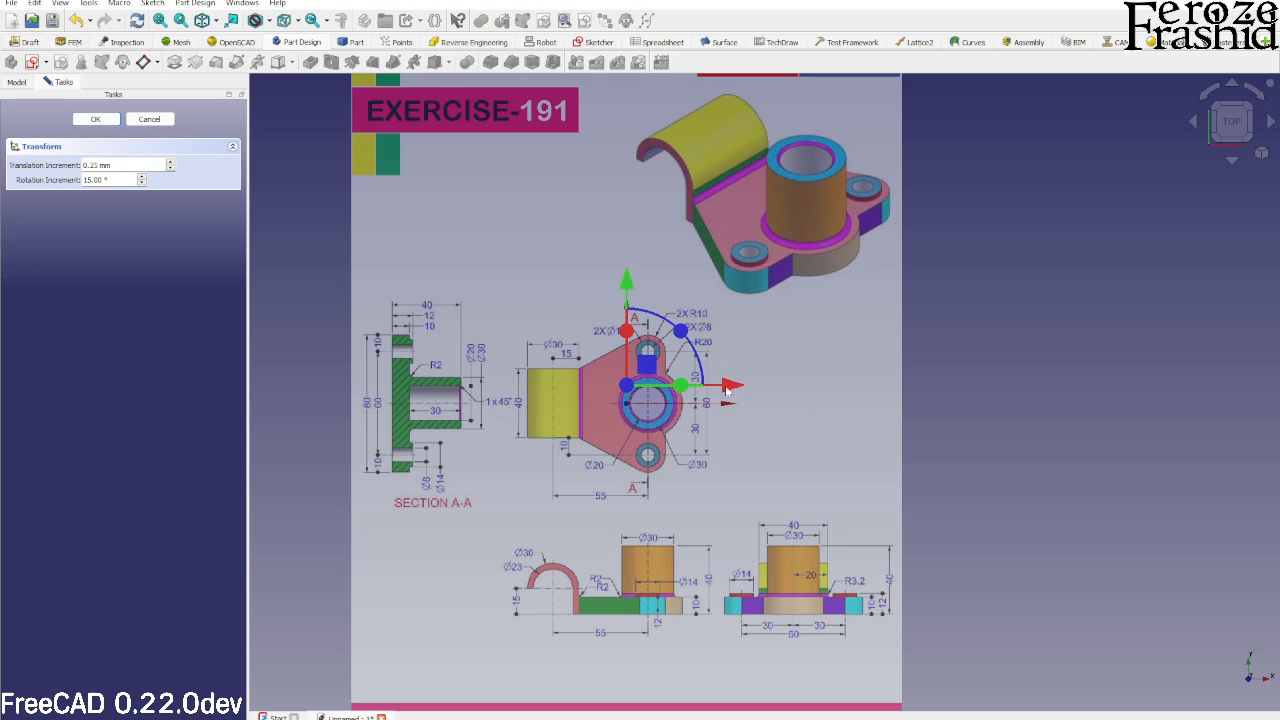
pyautogui.moveTo(728, 387); pyautogui.dragTo(703, 392)
pyautogui.scroll(10, 599, 386)
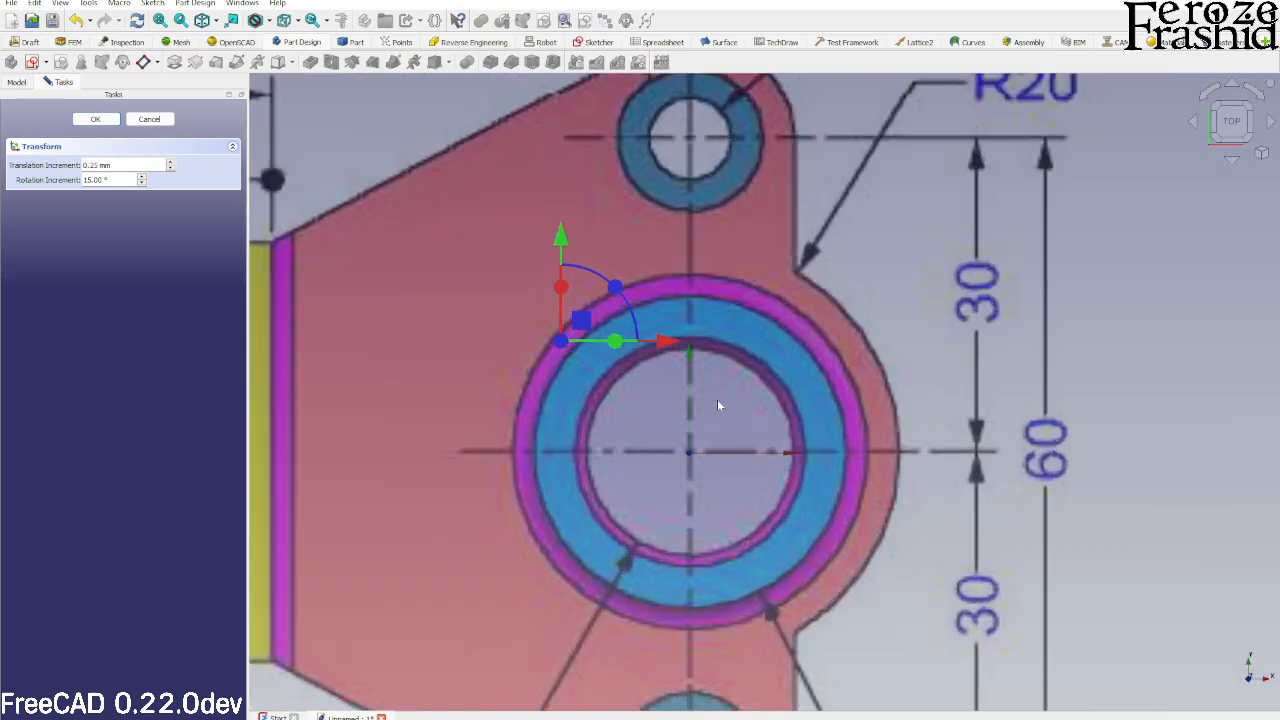
pyautogui.moveTo(667, 344); pyautogui.dragTo(664, 344)
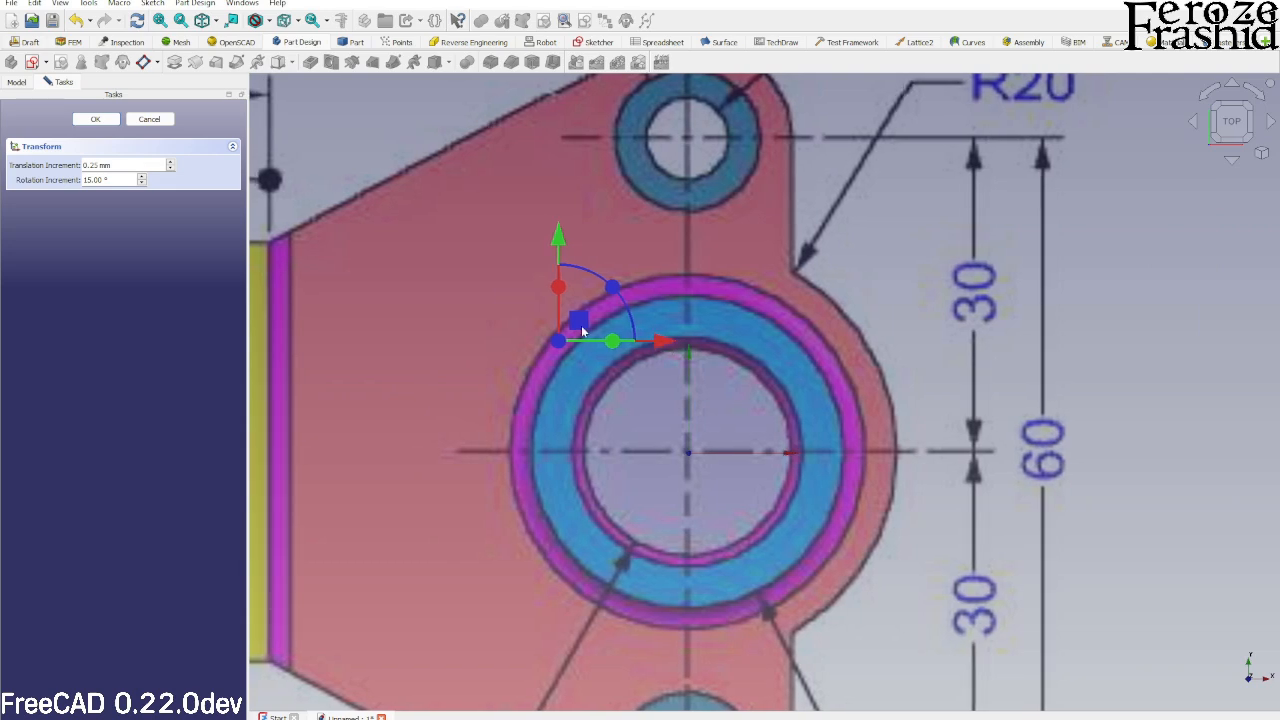
pyautogui.click(112, 123)
pyautogui.scroll(-10, 507, 306)
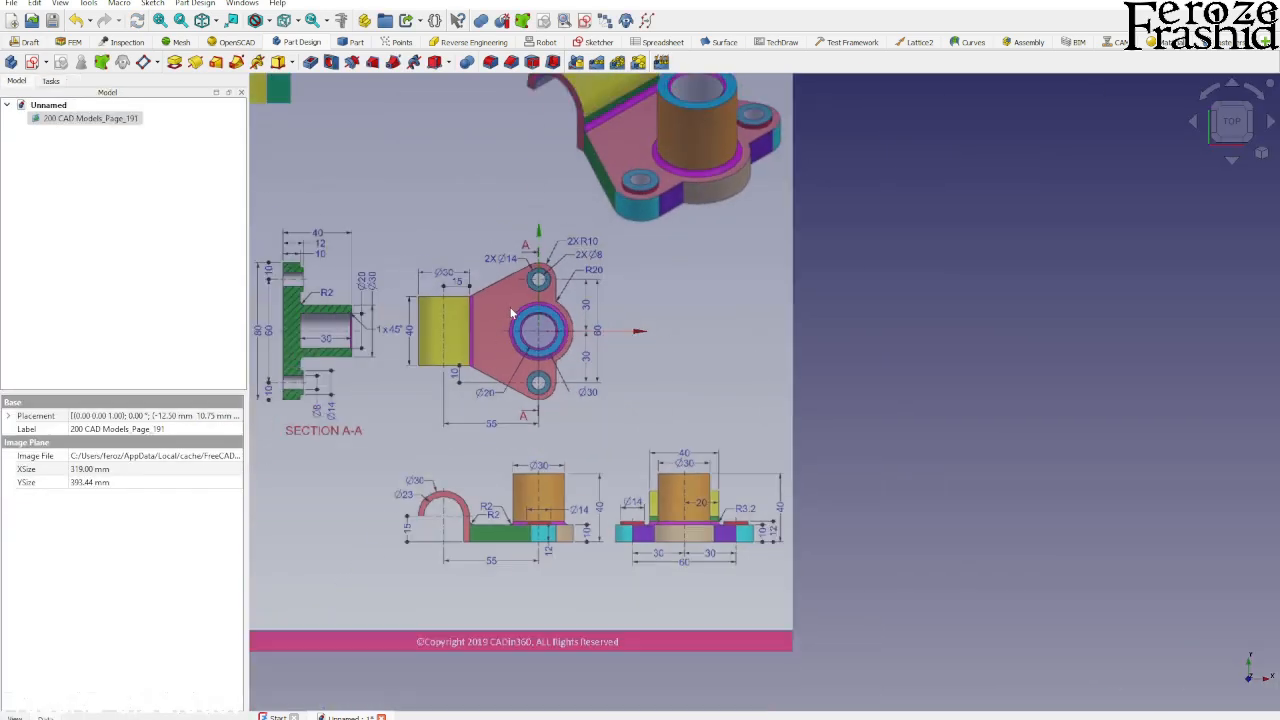
pyautogui.click(900, 384)
# Create a new sketch on the XY plane in the Part workbench.
pyautogui.scroll(-3, 822, 533)
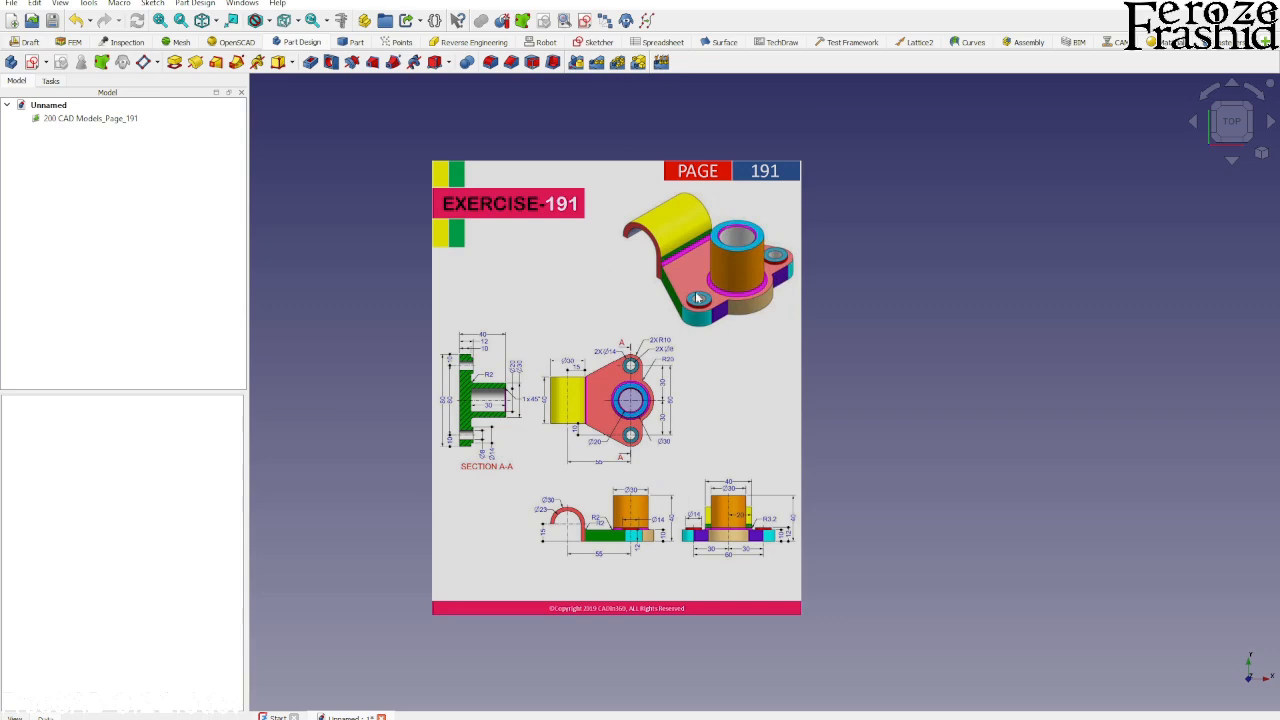
pyautogui.scroll(5, 470, 386)
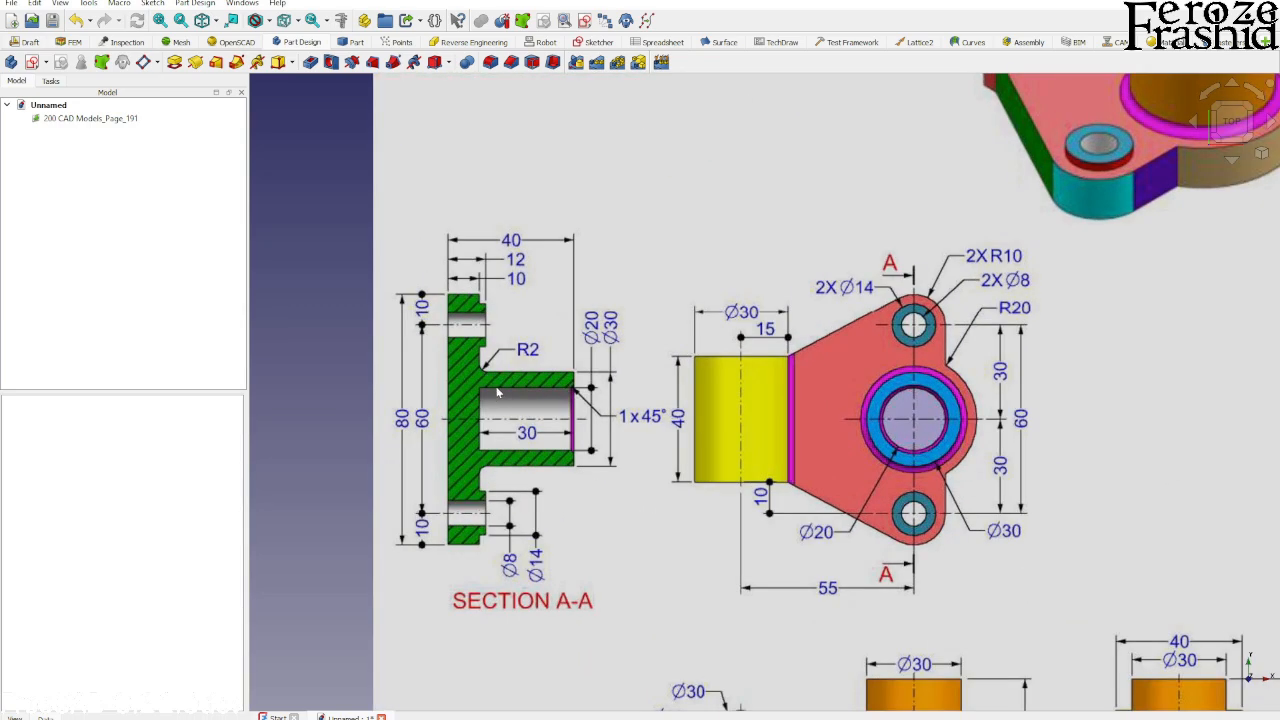
pyautogui.scroll(-3, 500, 396)
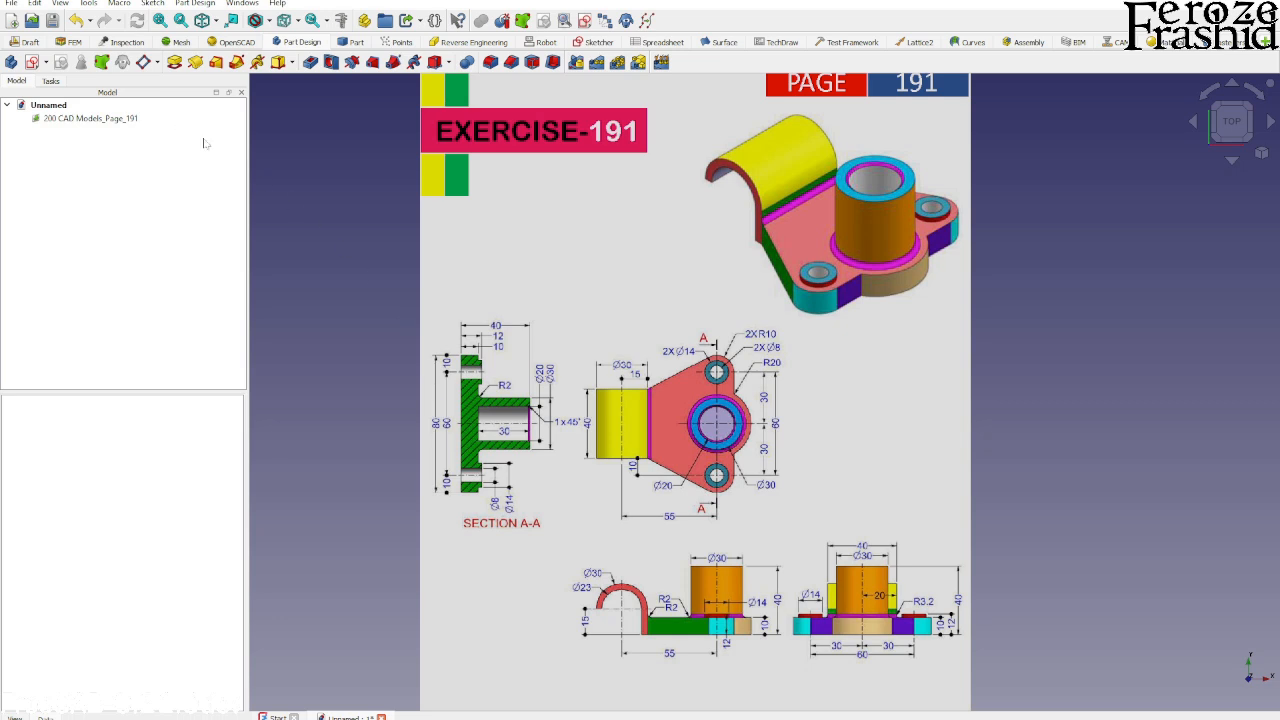
pyautogui.click(355, 42)
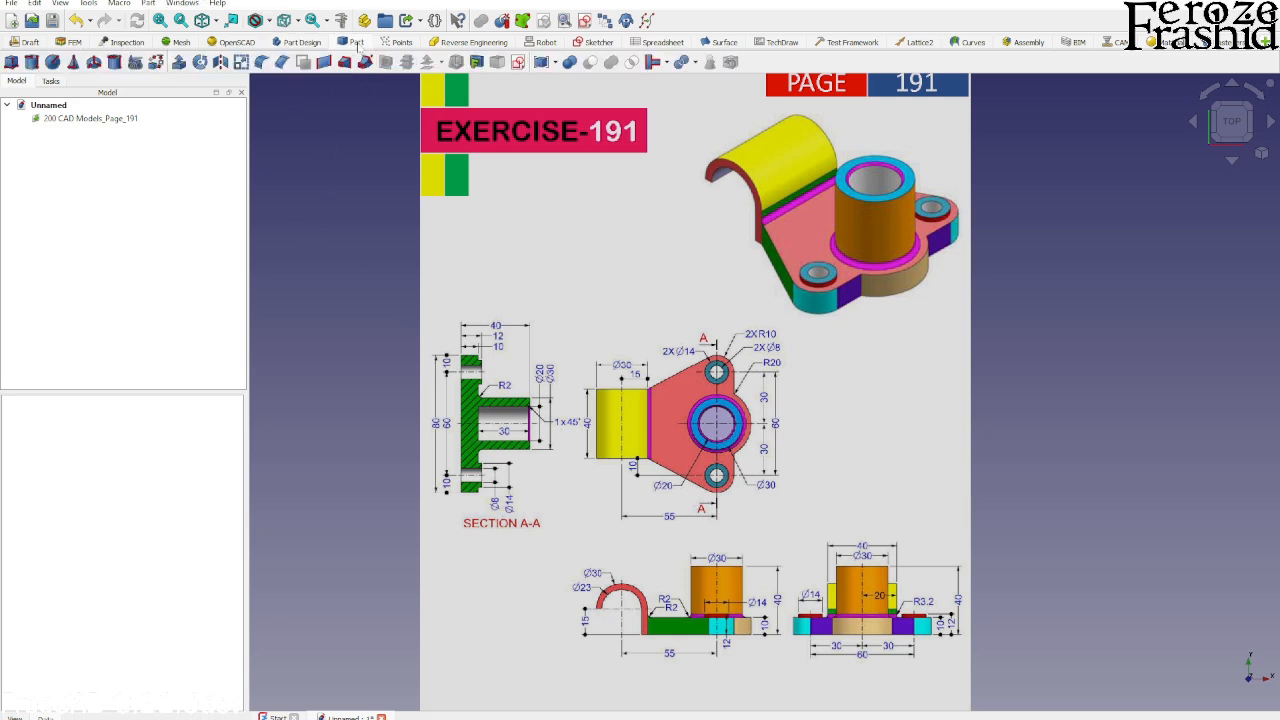
pyautogui.click(518, 62)
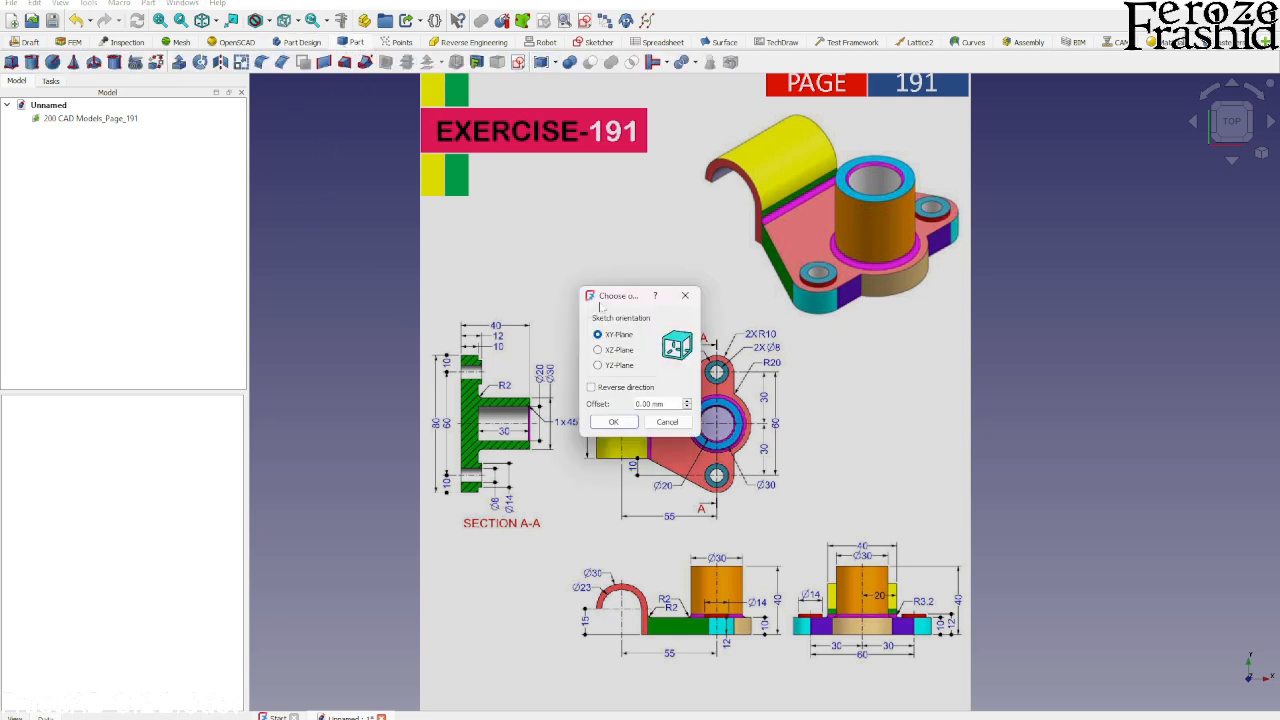
pyautogui.click(628, 424)
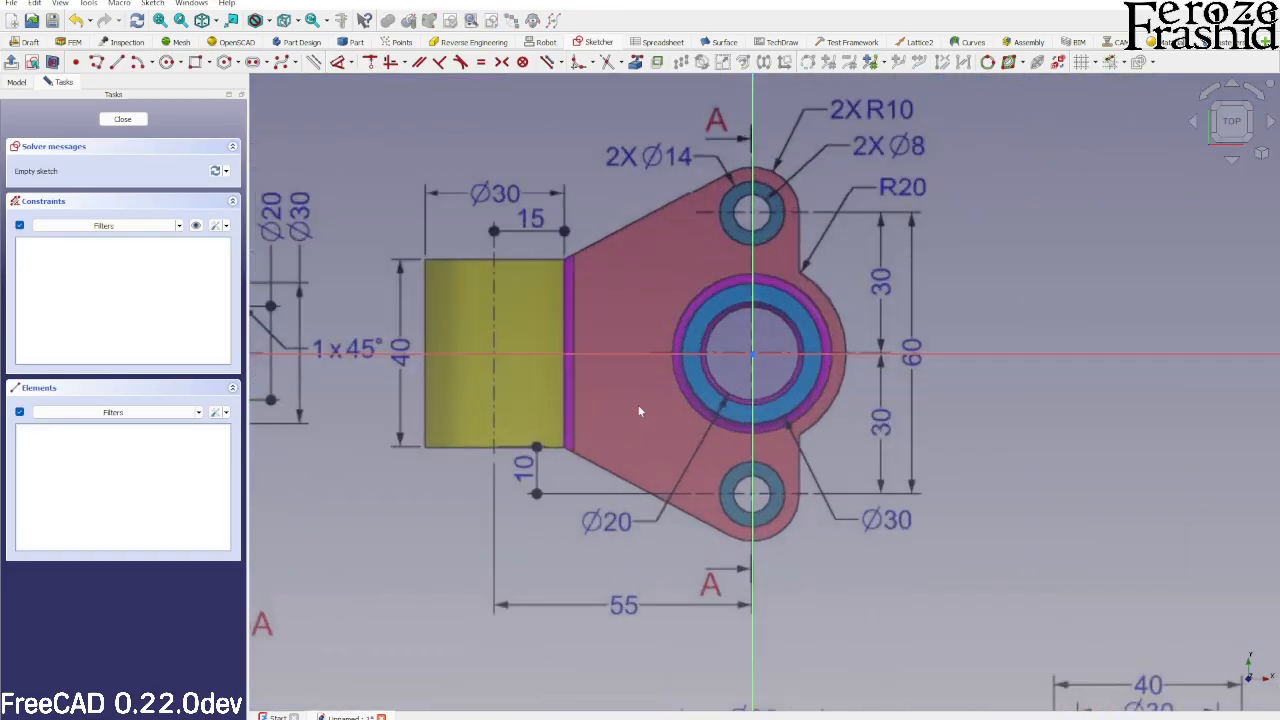
# Trace the top view's plate outline as a closed polyline with three arcs, starting and ending where its left edge meets the horizontal axis.
pyautogui.click(97, 62)
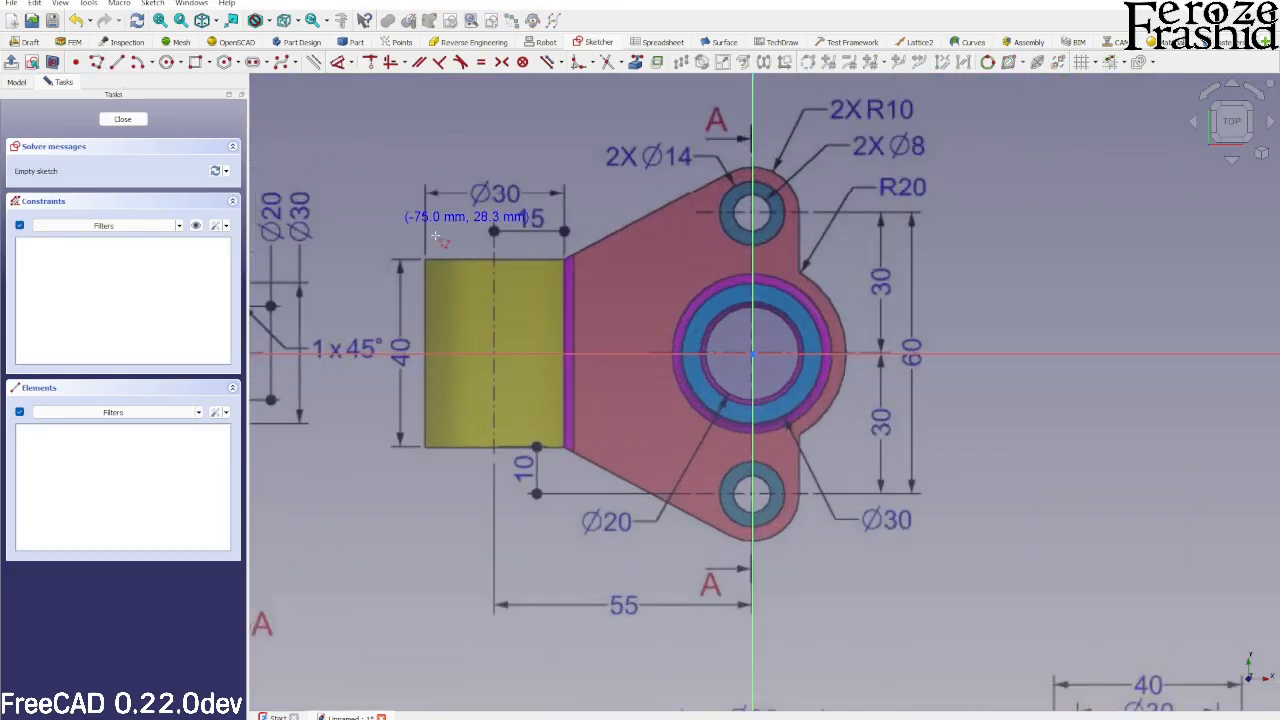
pyautogui.click(567, 352)
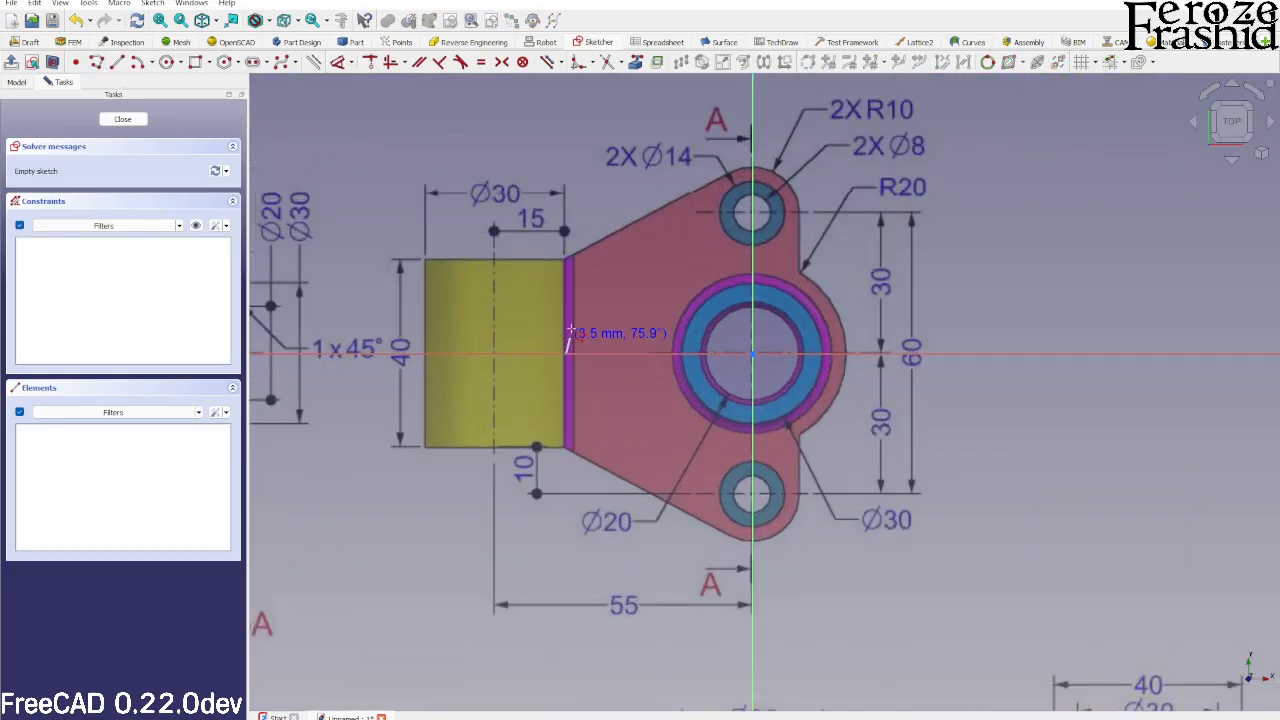
pyautogui.click(563, 260)
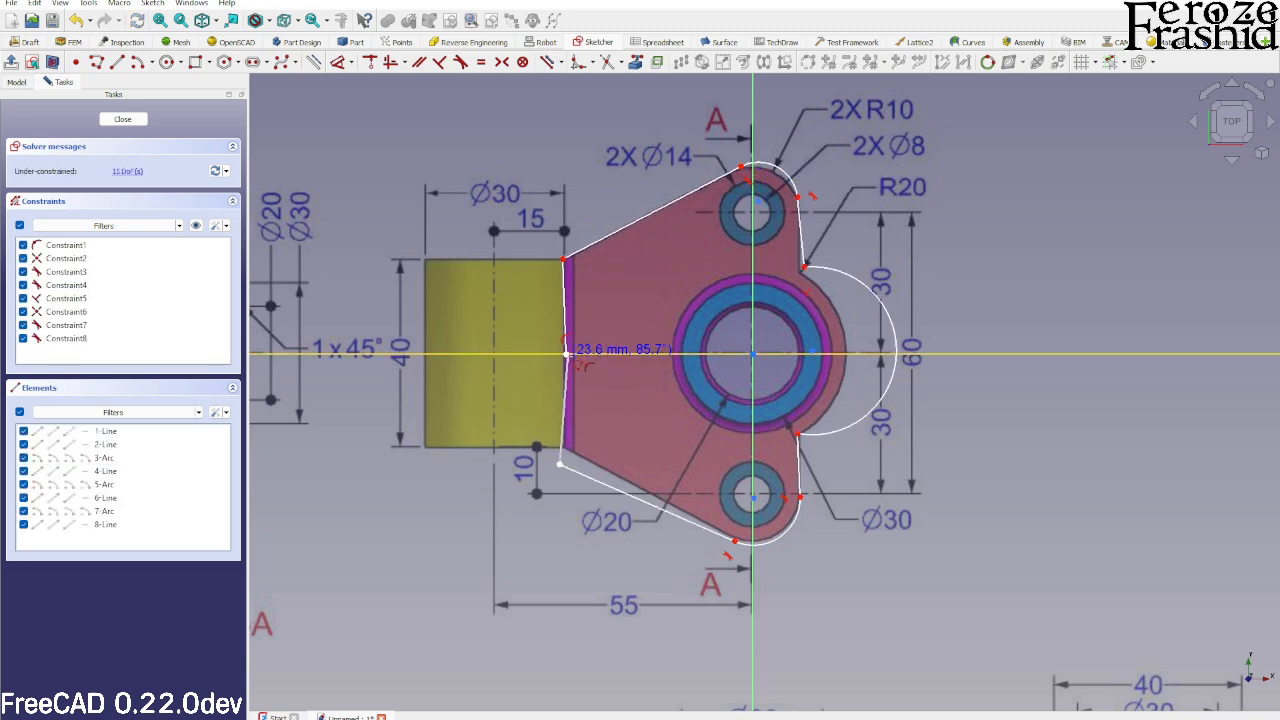
pyautogui.click(567, 352)
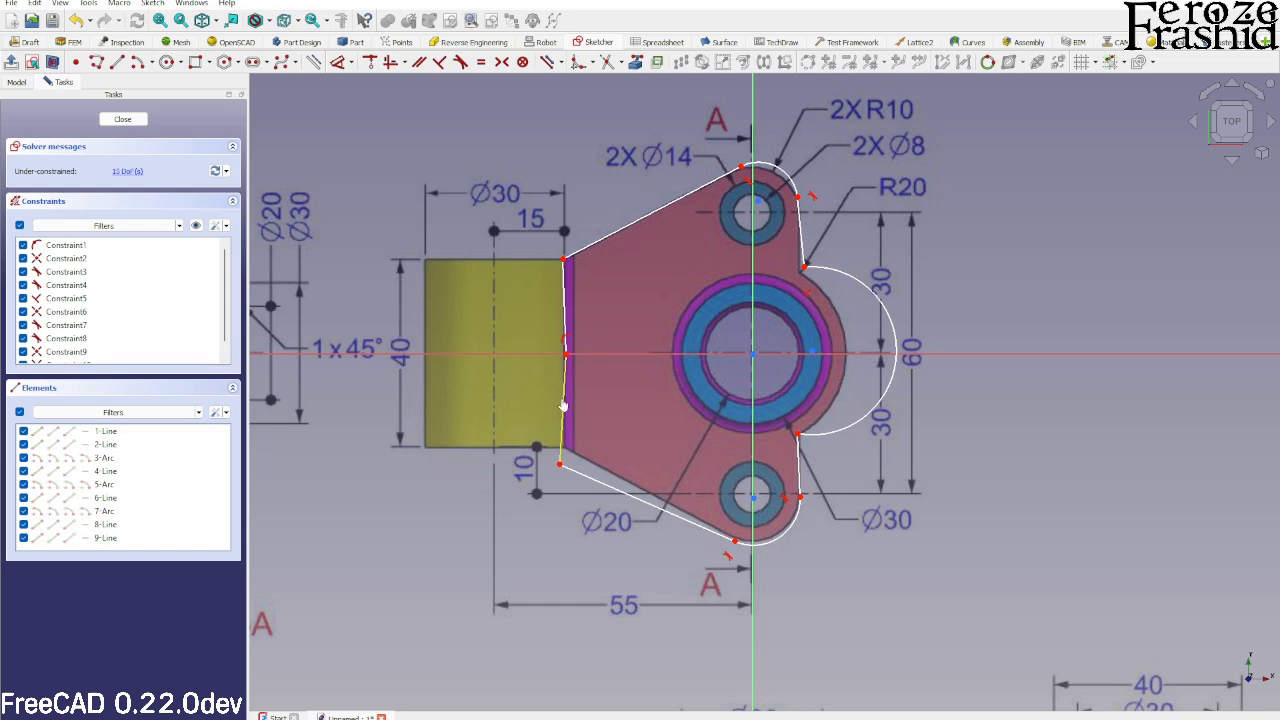
# Constrain both halves of the outline's left edge to be vertical and equal in length.
pyautogui.click(566, 310)
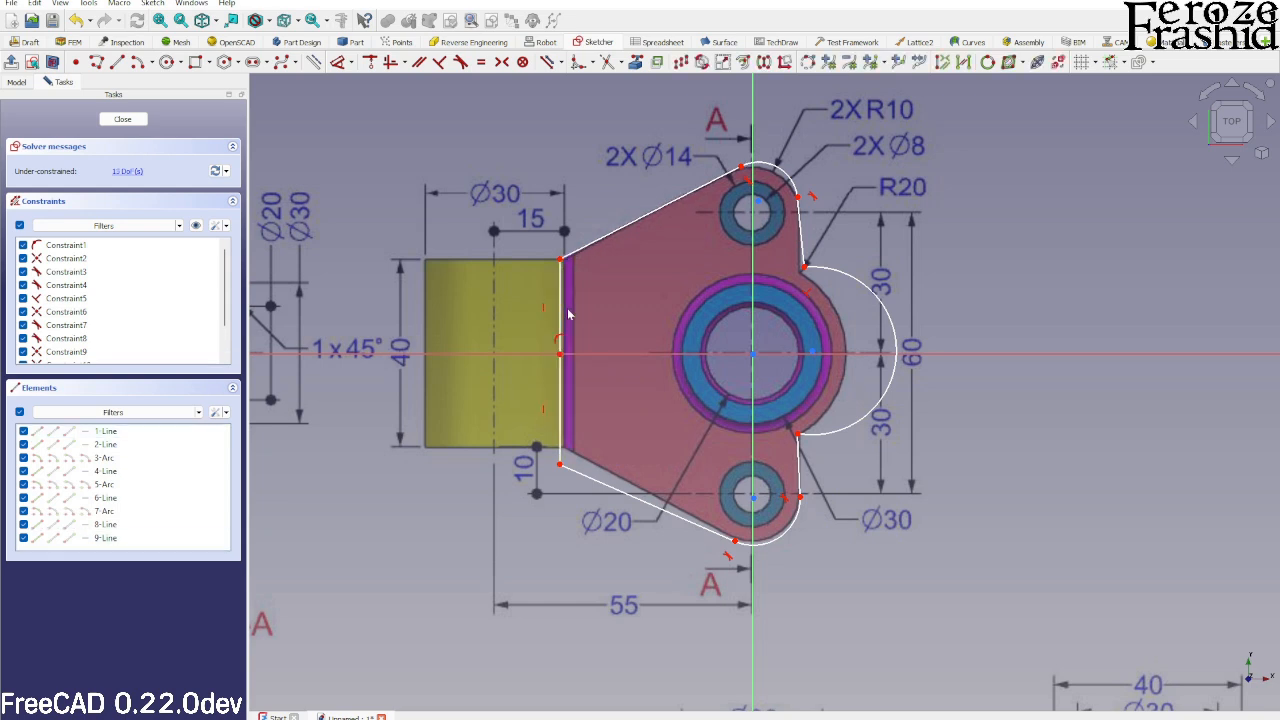
pyautogui.press('v')
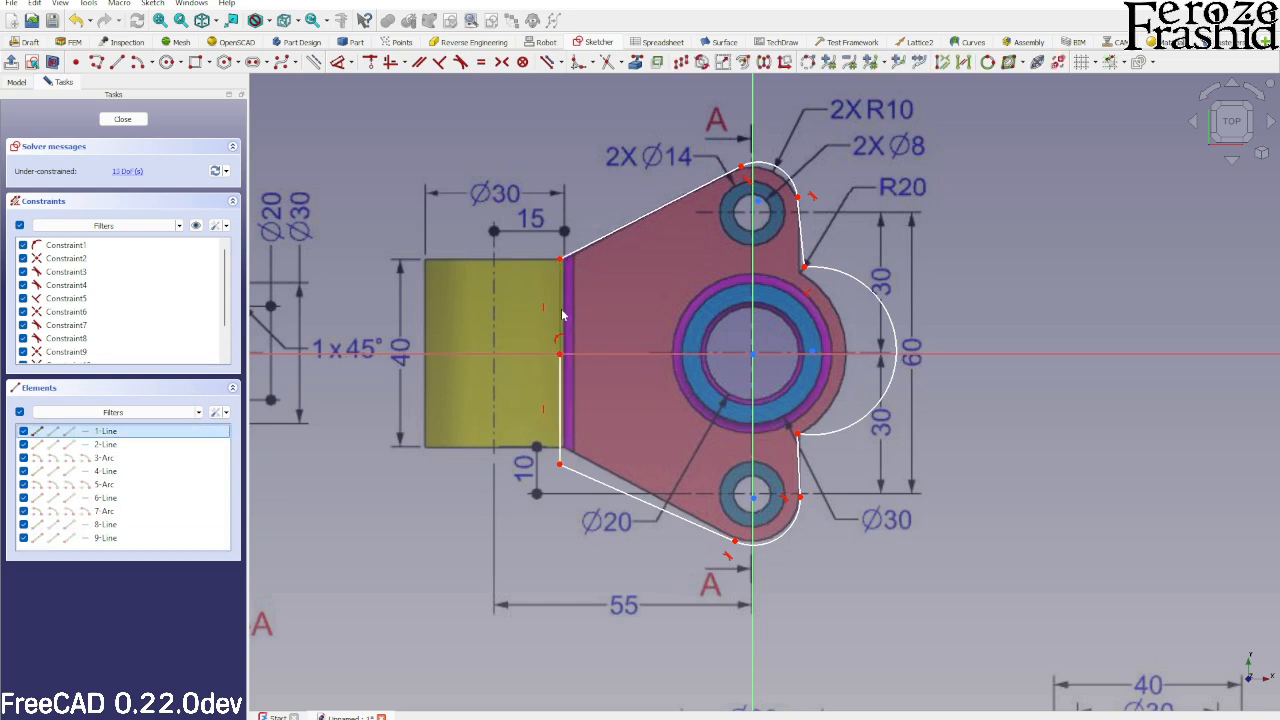
pyautogui.click(561, 388)
pyautogui.press('e')
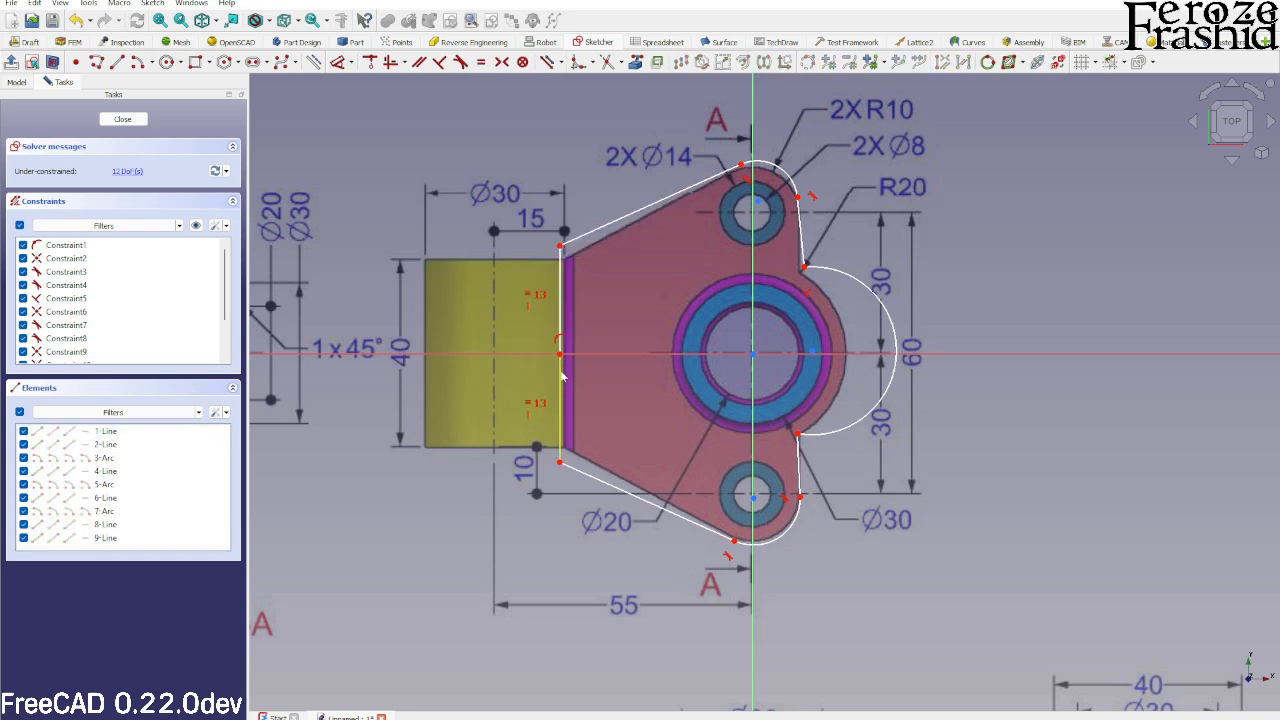
# Set the length of the left edge's upper half to 20 mm.
pyautogui.click(561, 318)
pyautogui.write('i')
pyautogui.write('20')
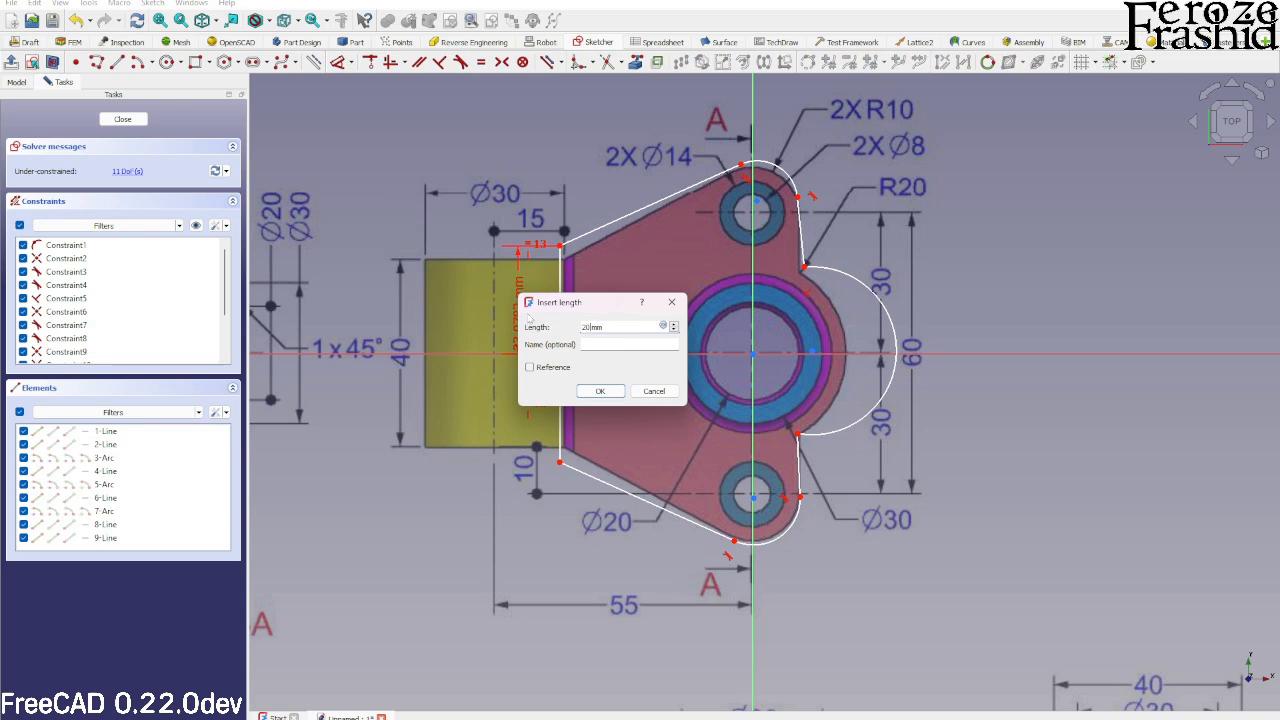
pyautogui.press('Return')
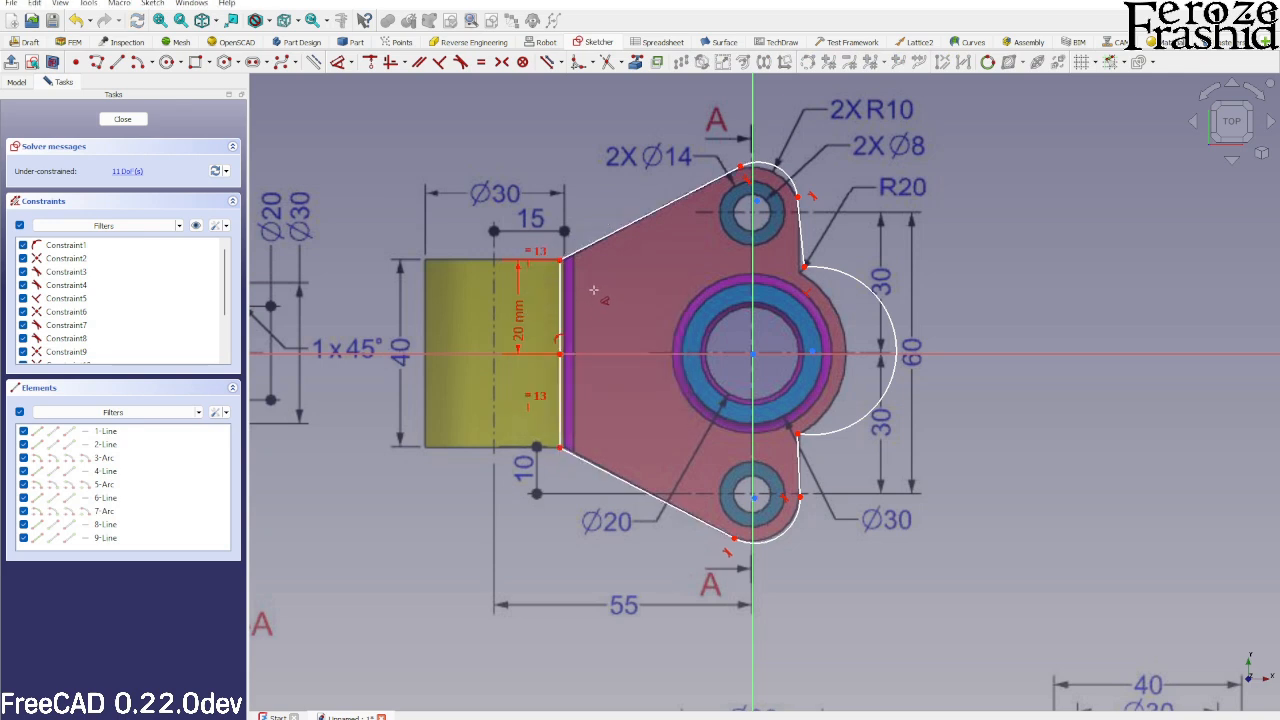
# Align the outline's left edge with the drawing and set its horizontal distance from the vertical axis to 55-15 mm.
pyautogui.moveTo(561, 262); pyautogui.dragTo(564, 264)
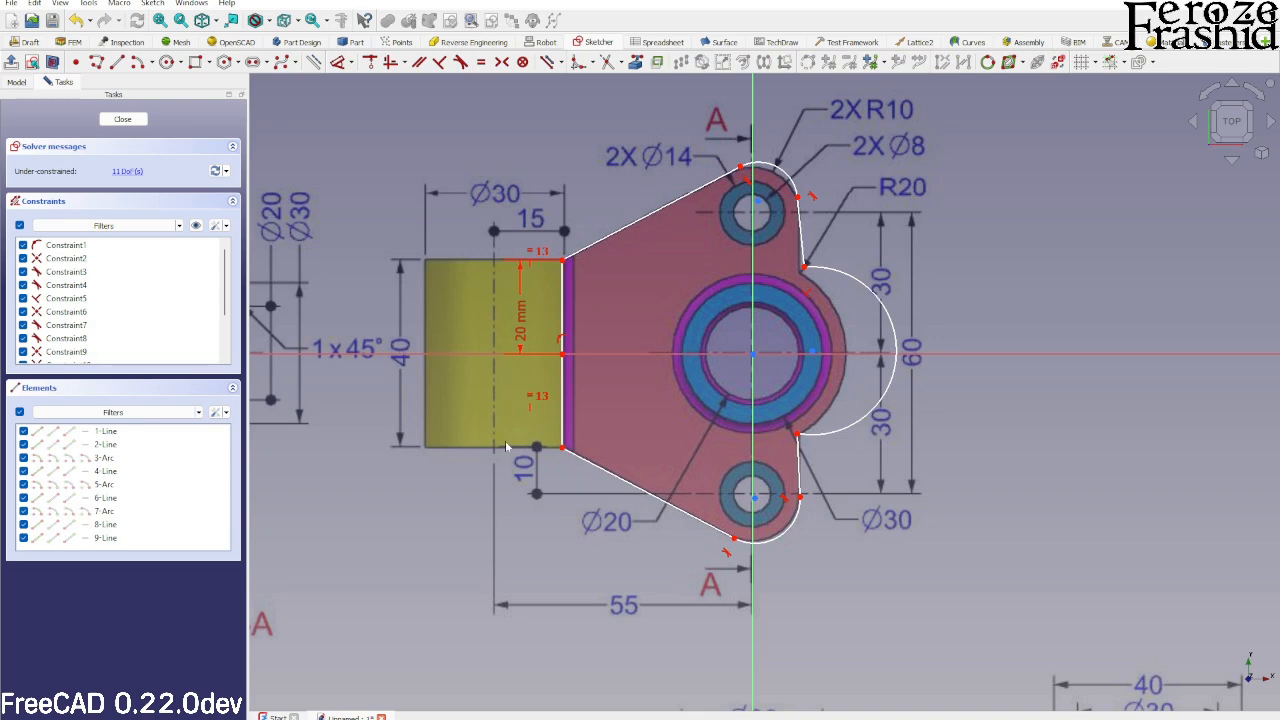
pyautogui.scroll(-2, 507, 447)
pyautogui.scroll(3, 524, 568)
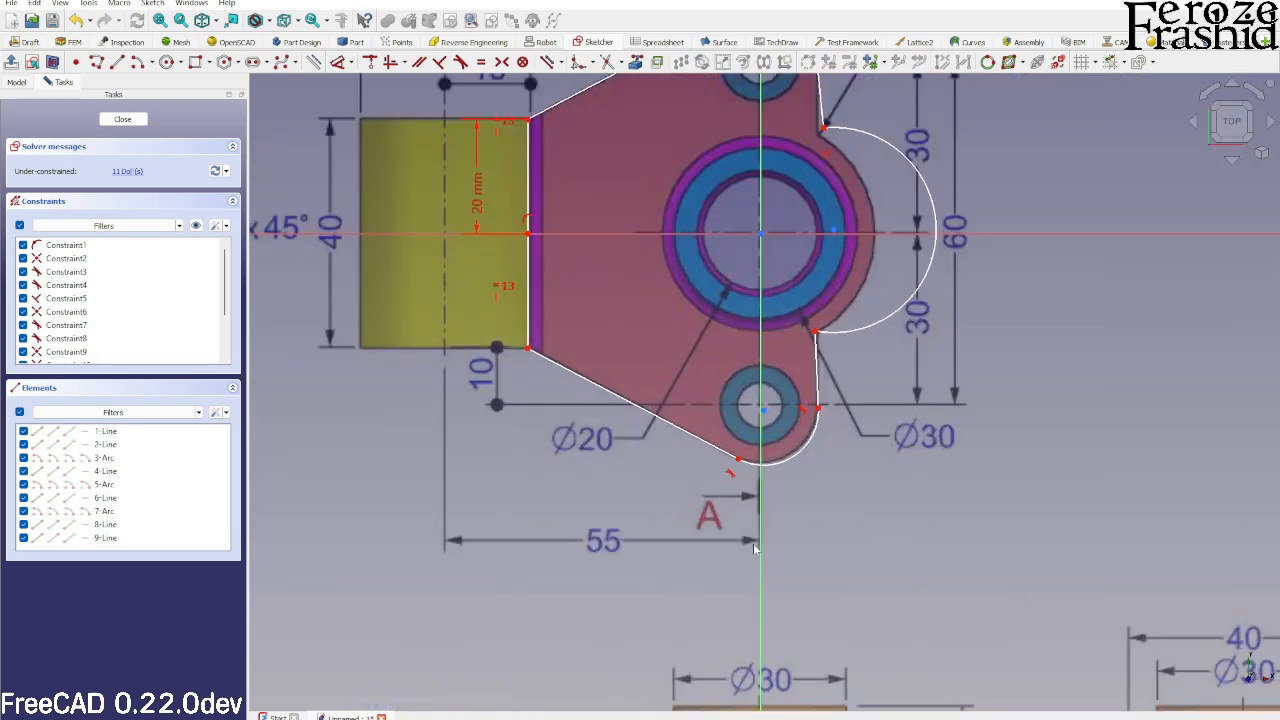
pyautogui.scroll(-1, 516, 535)
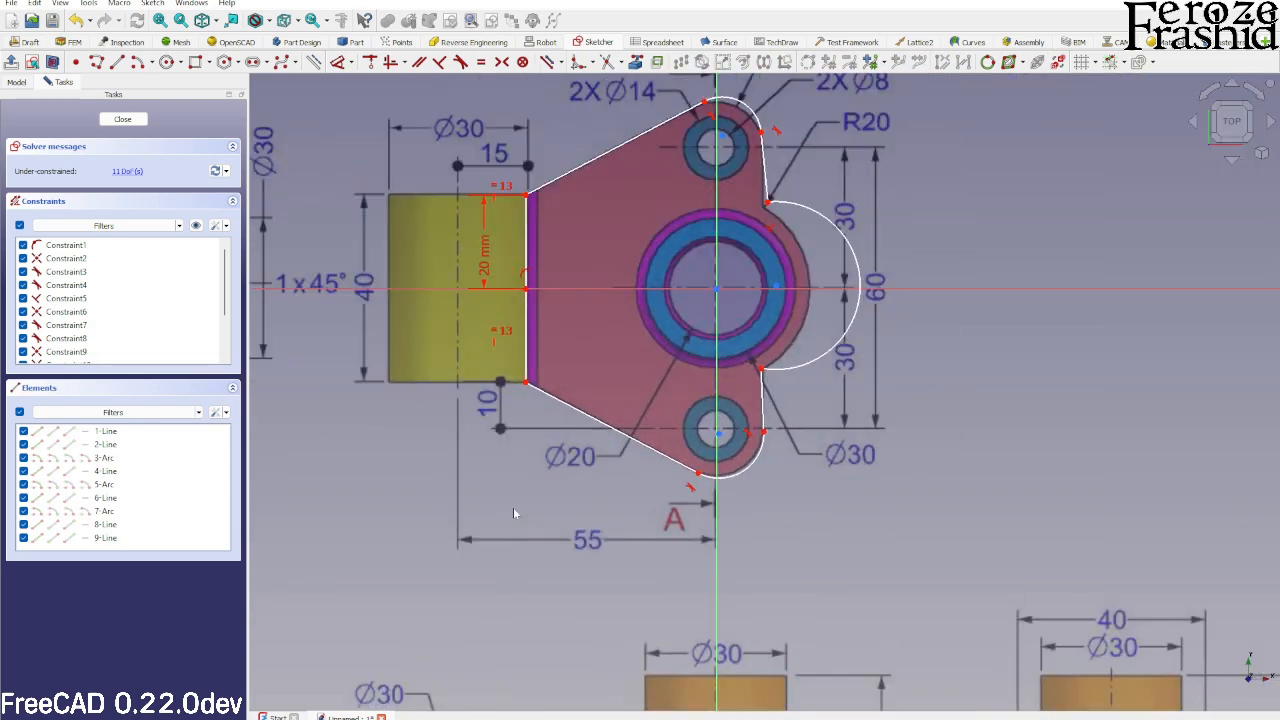
pyautogui.click(530, 390)
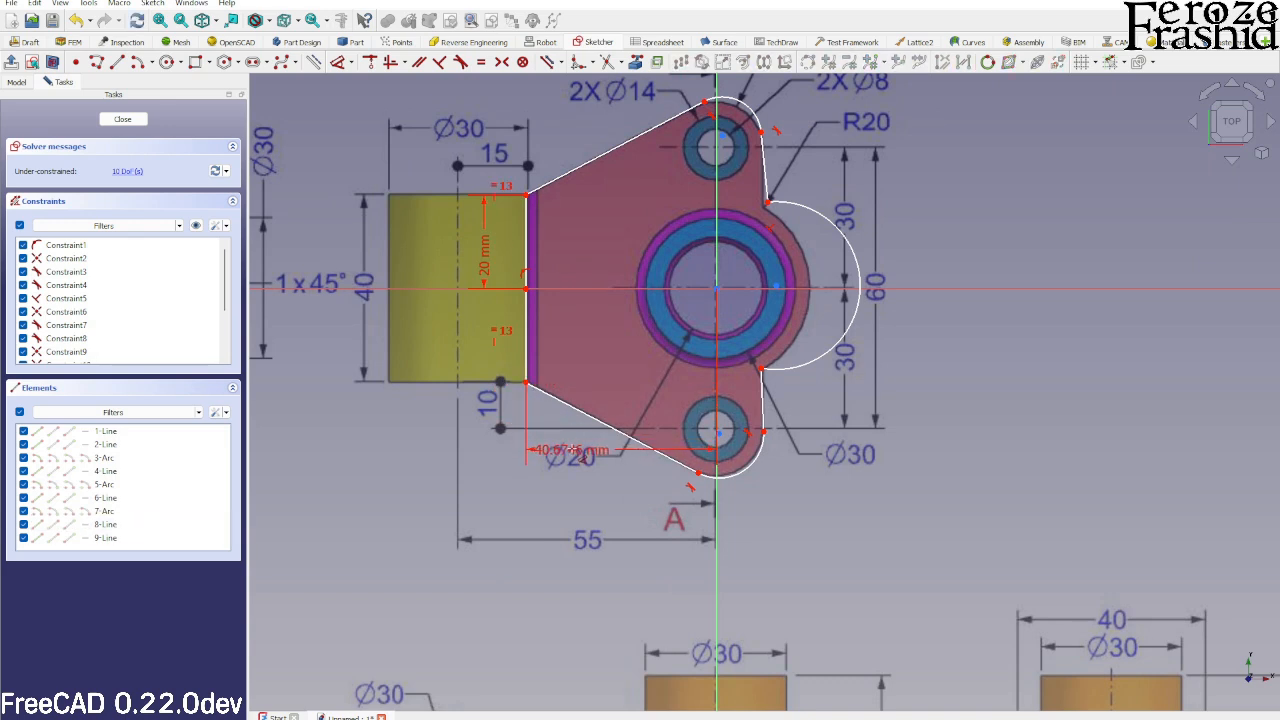
pyautogui.click(574, 452)
pyautogui.write('55-15 mm')
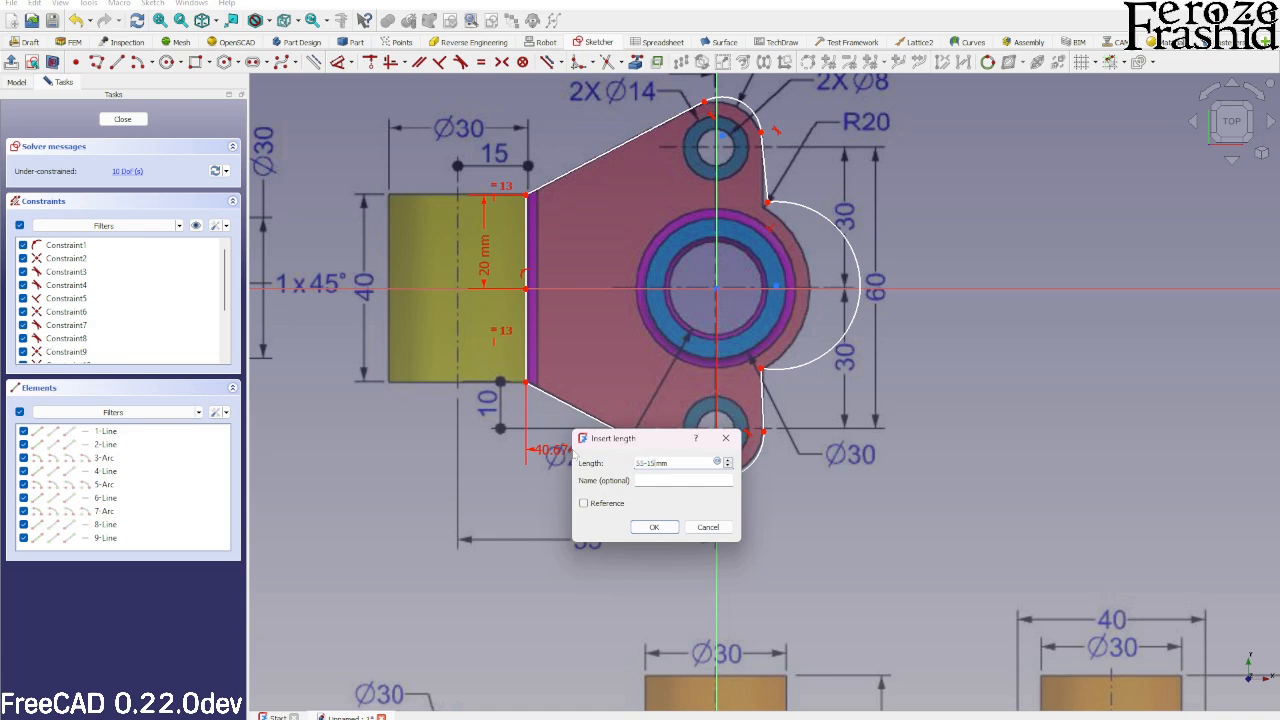
pyautogui.press('Return')
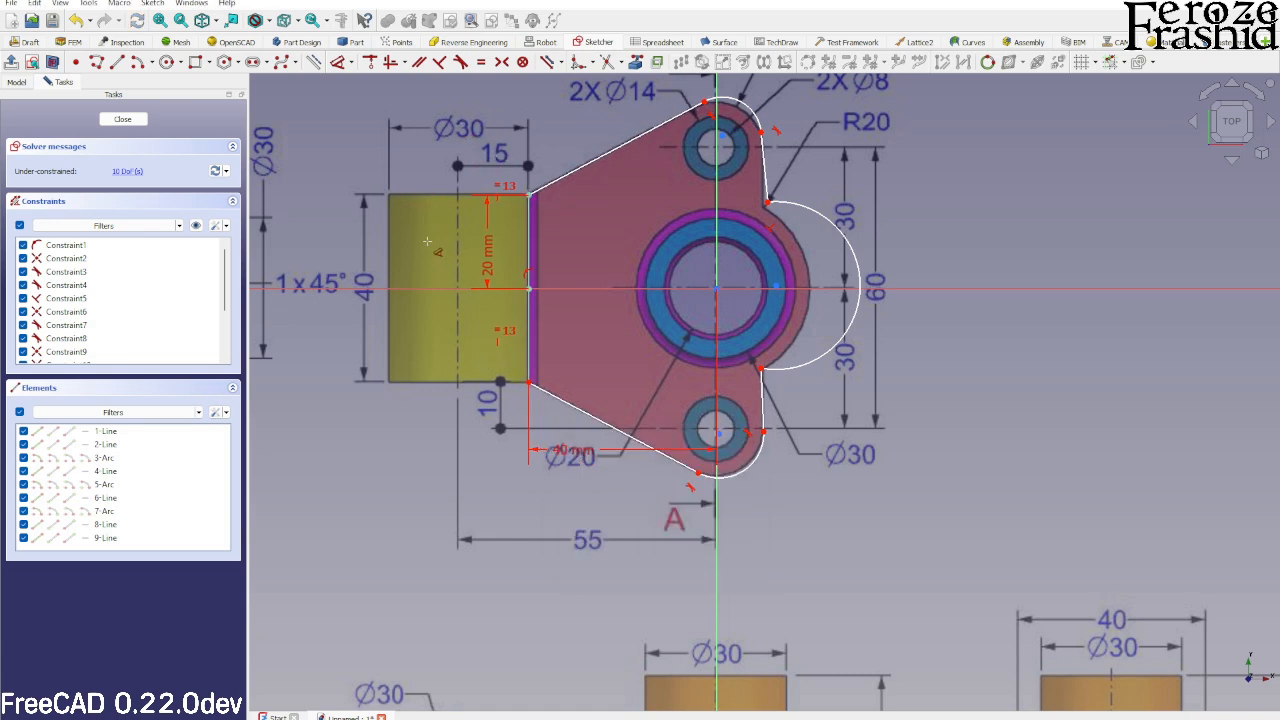
pyautogui.scroll(-2, 463, 507)
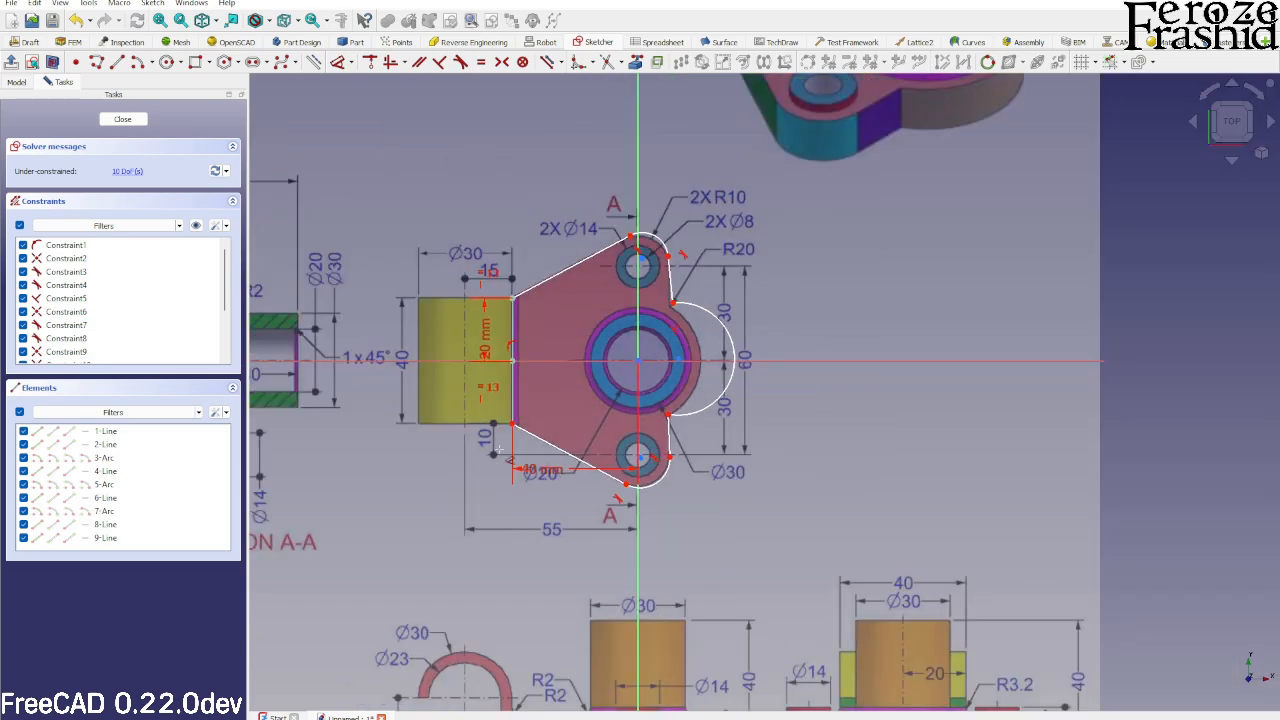
# Constrain the two short lines that join the large right-hand arc to the lug arcs to be vertical.
pyautogui.scroll(3, 460, 512)
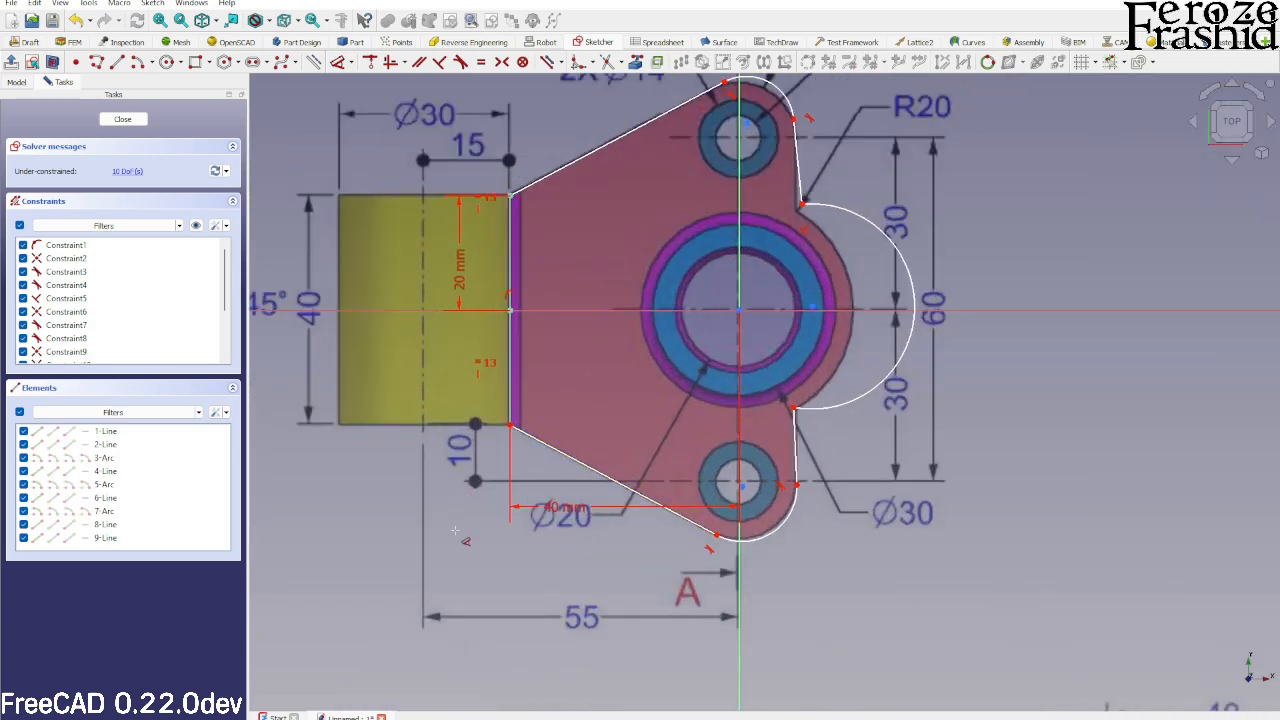
pyautogui.press('Escape')
pyautogui.scroll(-2, 586, 248)
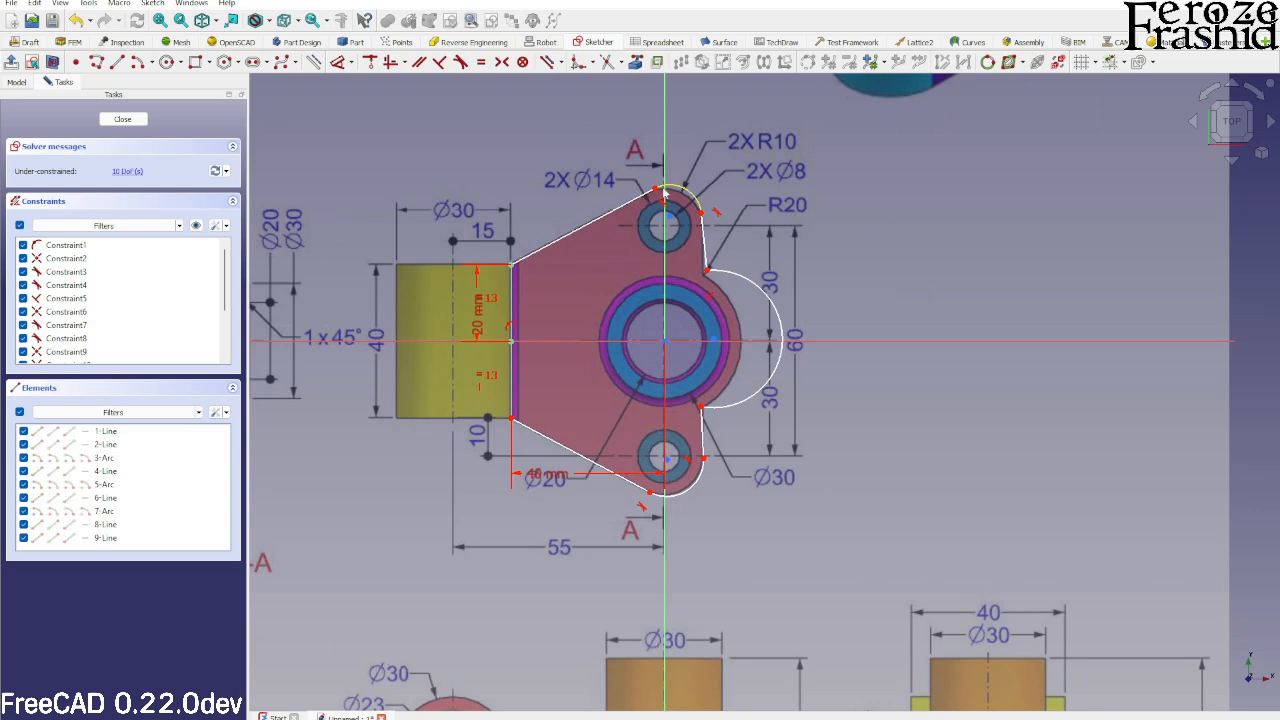
pyautogui.click(703, 250)
pyautogui.click(704, 432)
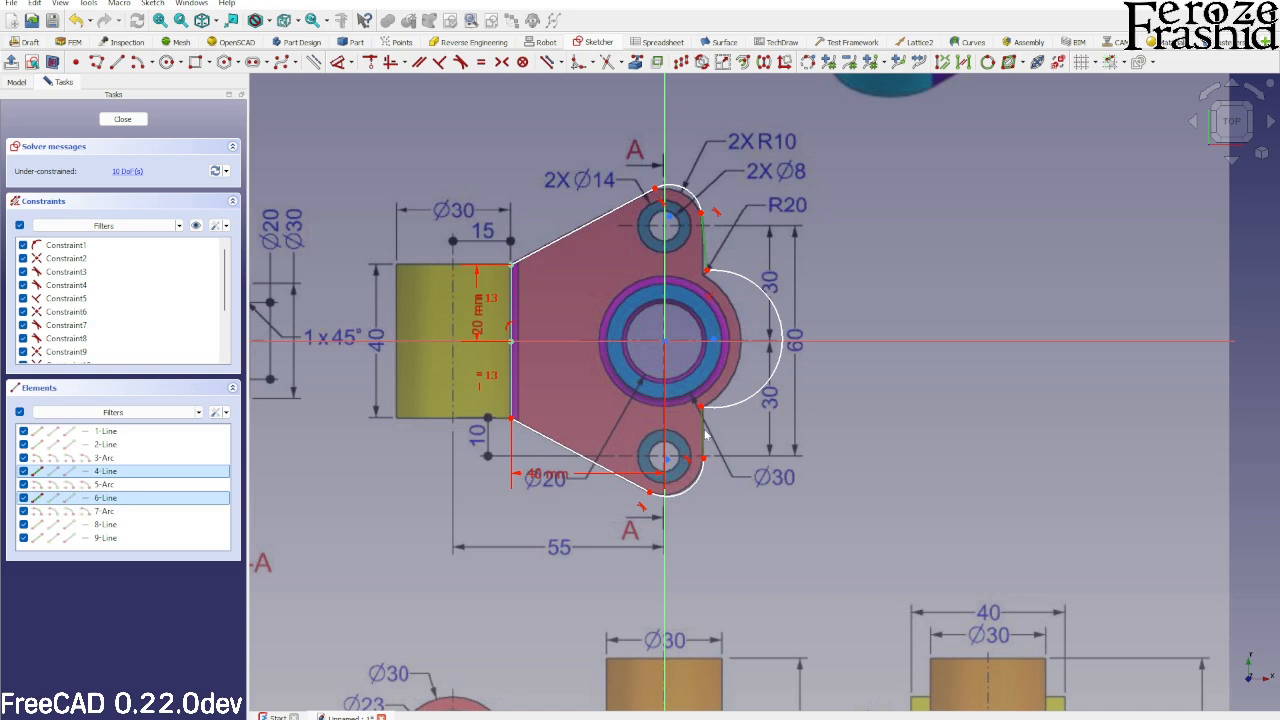
pyautogui.press('v')
# Replace the tangency between the upper short vertical line and the large arc with a coincident constraint on their endpoints.
pyautogui.click(716, 300)
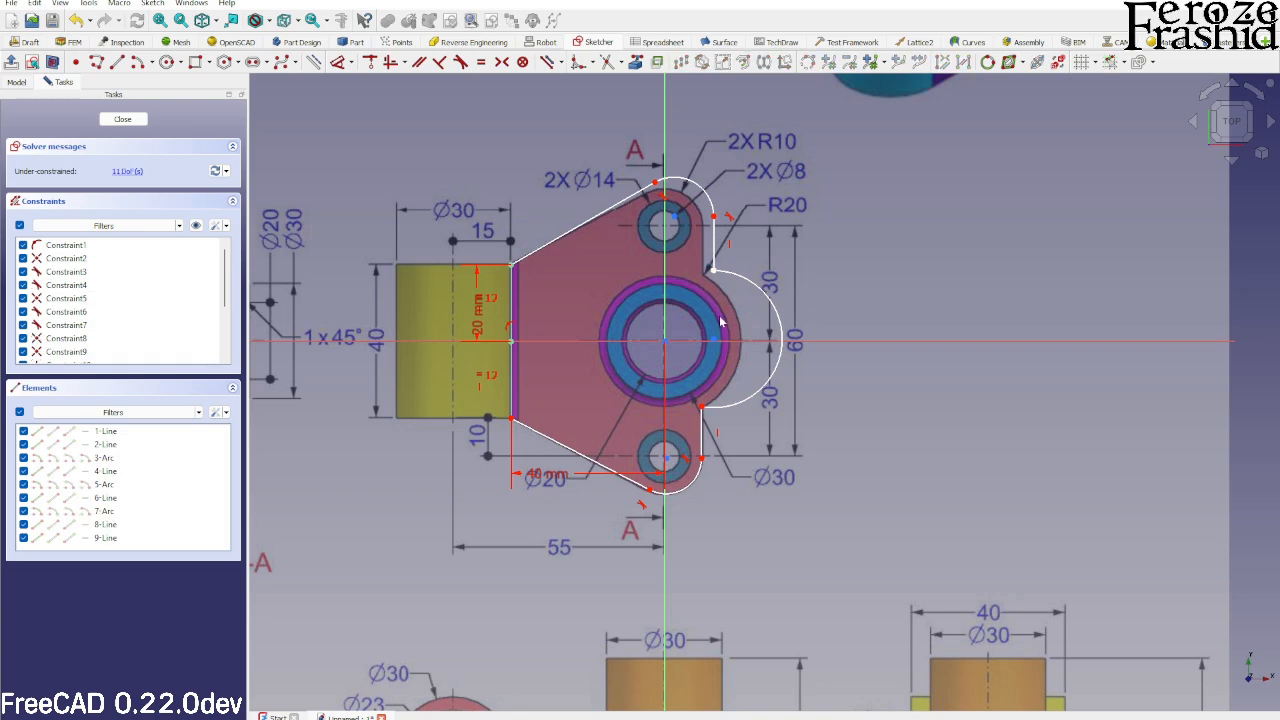
pyautogui.scroll(1, 705, 290)
pyautogui.scroll(1, 705, 290)
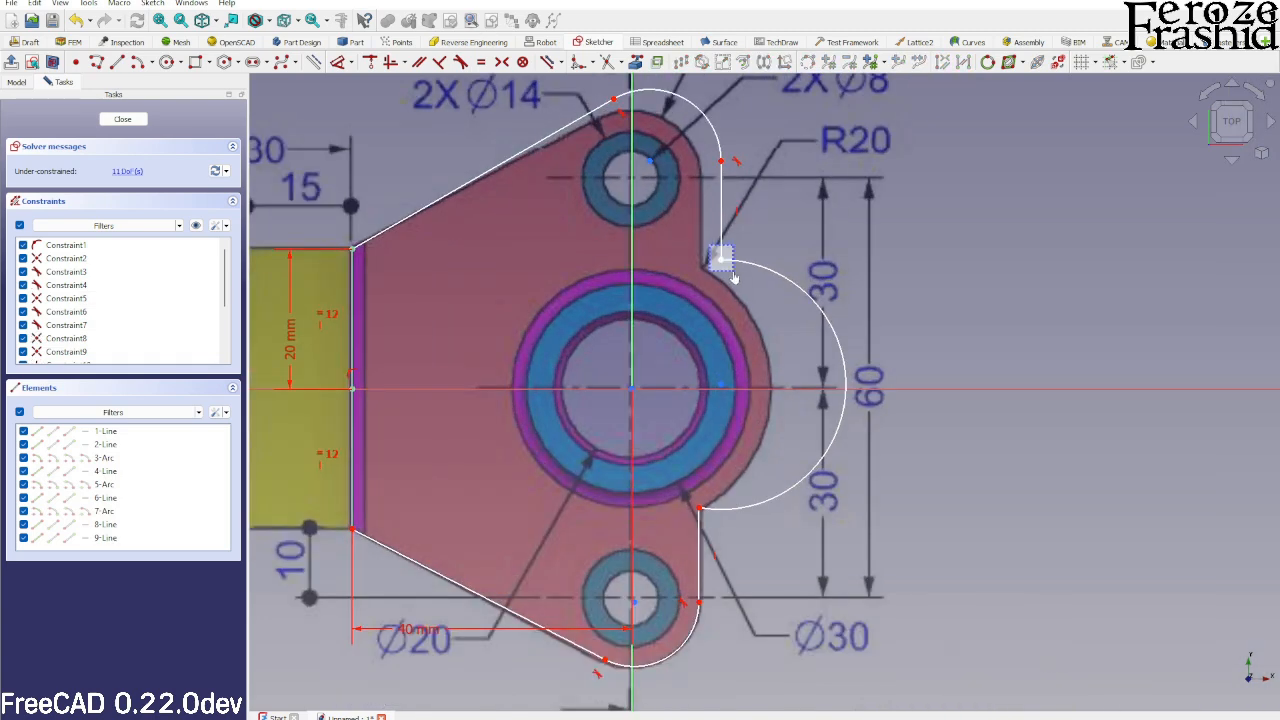
pyautogui.click(726, 264)
pyautogui.click(734, 278)
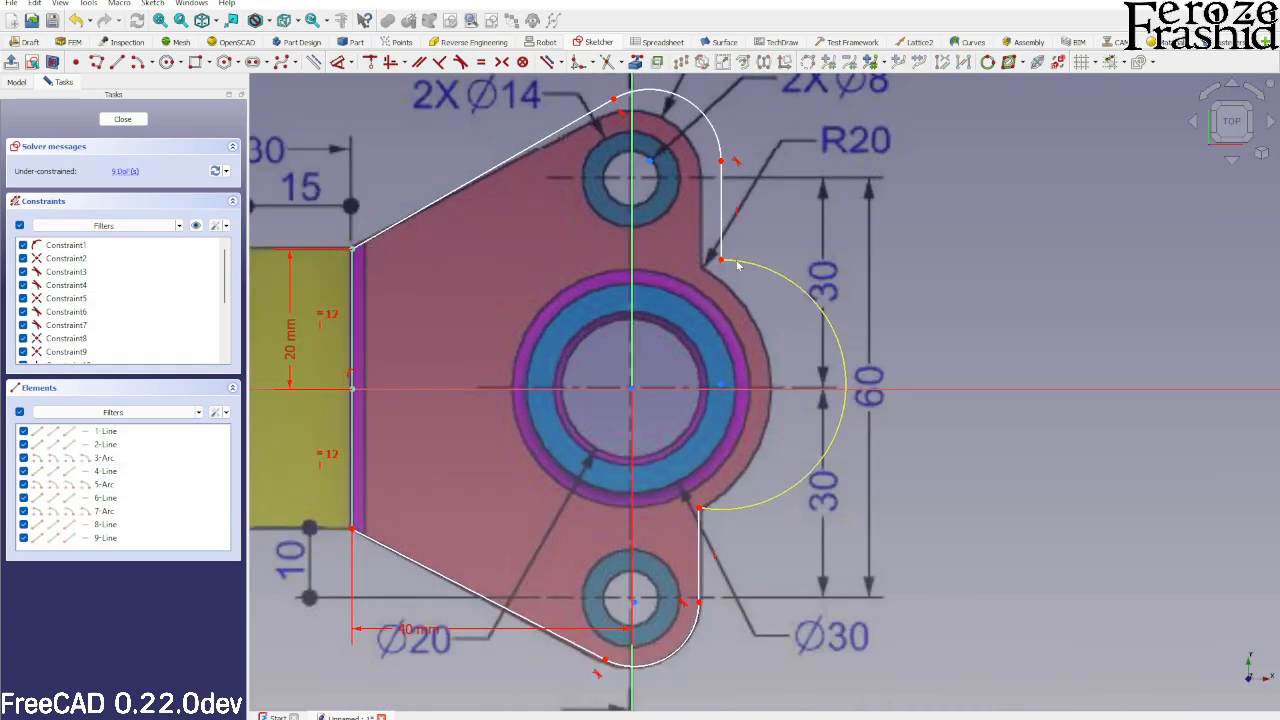
# Fix the large arc's center on the sketch origin and pull its upper end towards the drawing's outline.
pyautogui.moveTo(737, 261); pyautogui.dragTo(738, 266)
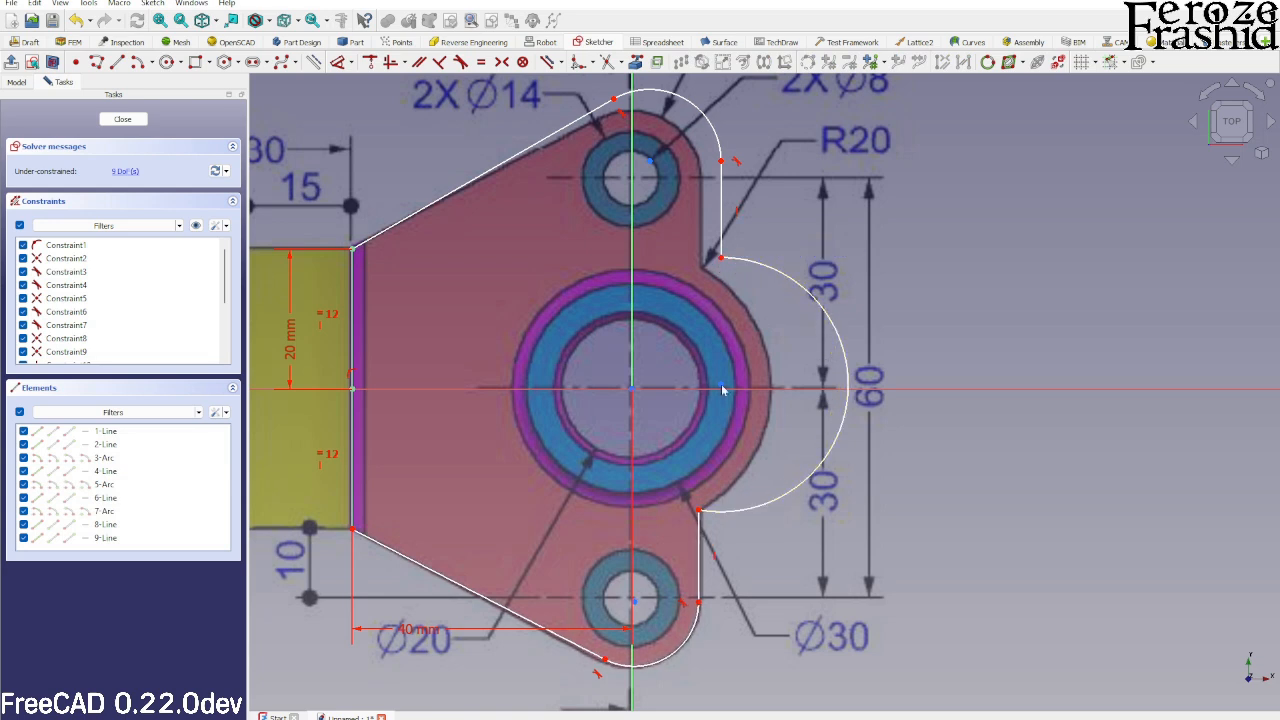
pyautogui.moveTo(722, 387); pyautogui.dragTo(632, 389)
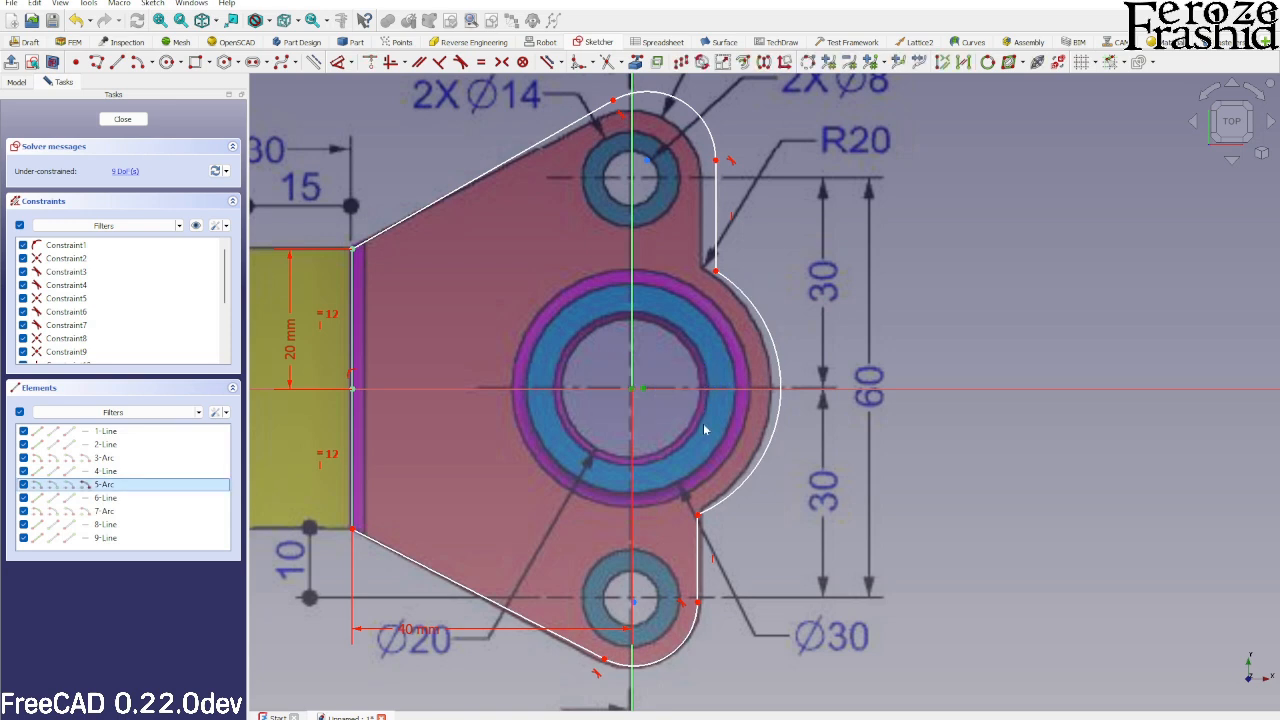
pyautogui.moveTo(718, 262); pyautogui.dragTo(700, 263)
pyautogui.scroll(-3, 700, 263)
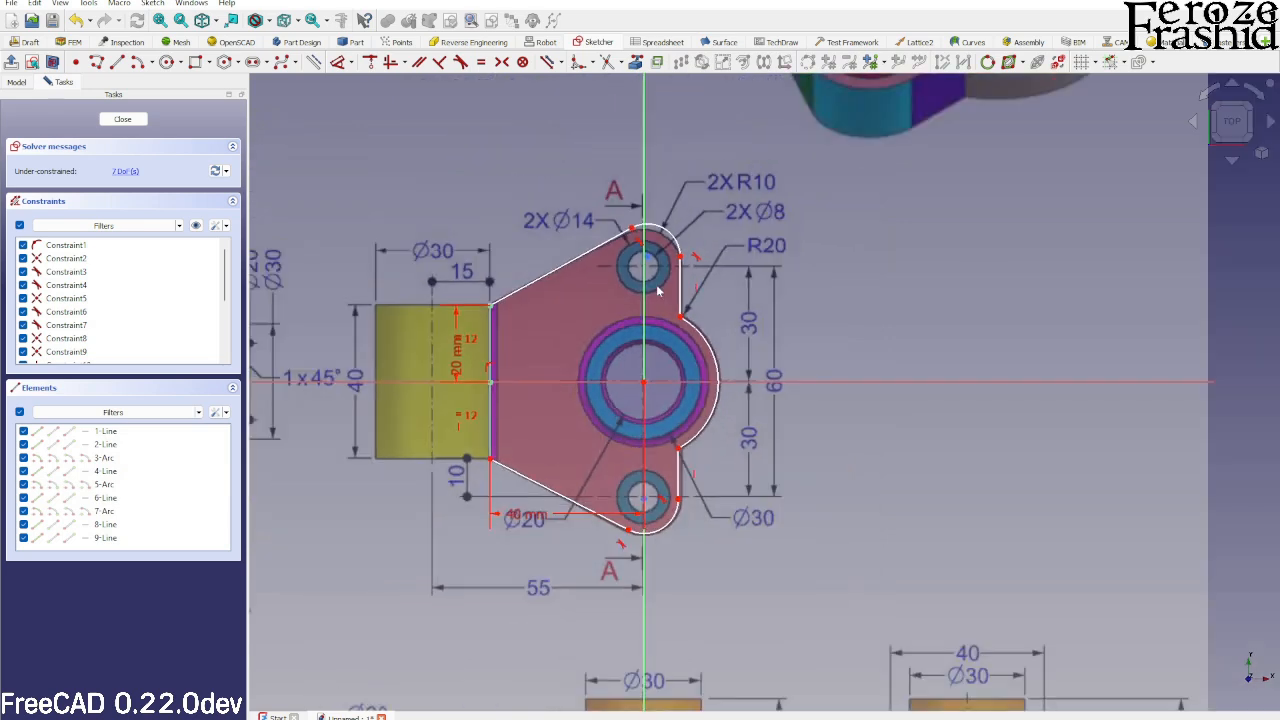
# Set the upper lug arc's radius to 10 mm and make the lower lug arc equal to it.
pyautogui.click(665, 236)
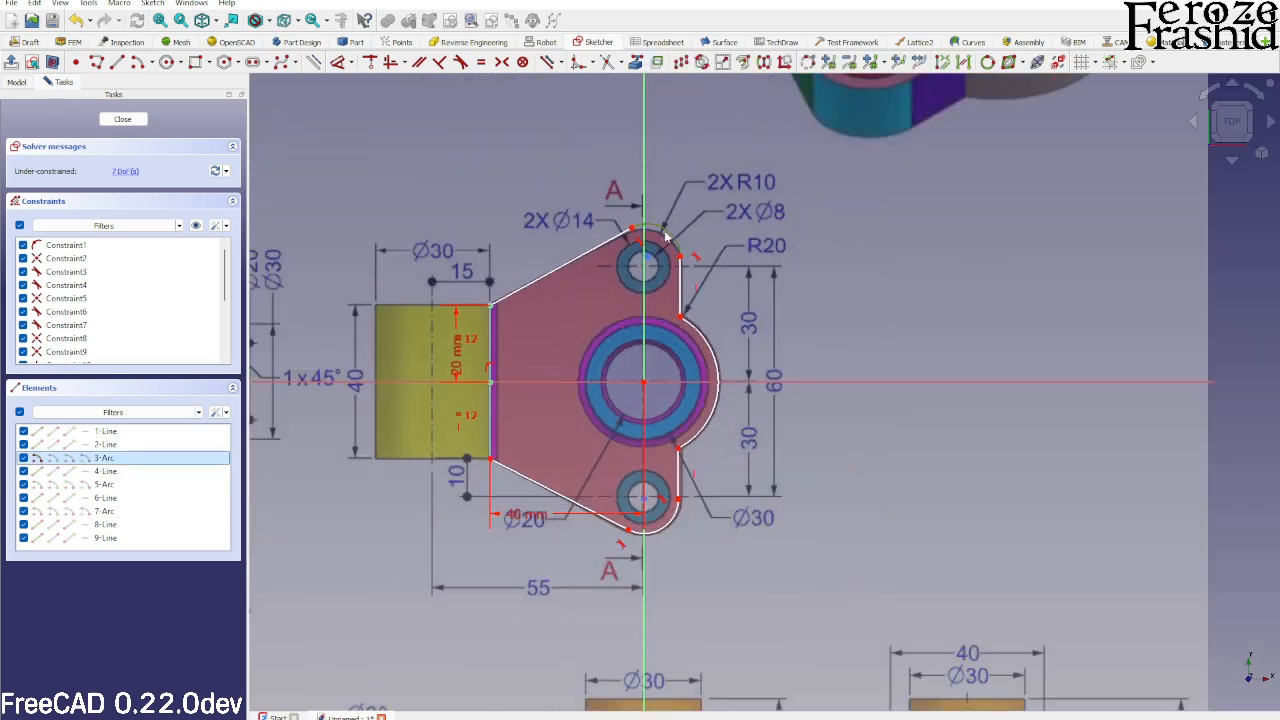
pyautogui.press('d')
pyautogui.click(703, 192)
pyautogui.write('10')
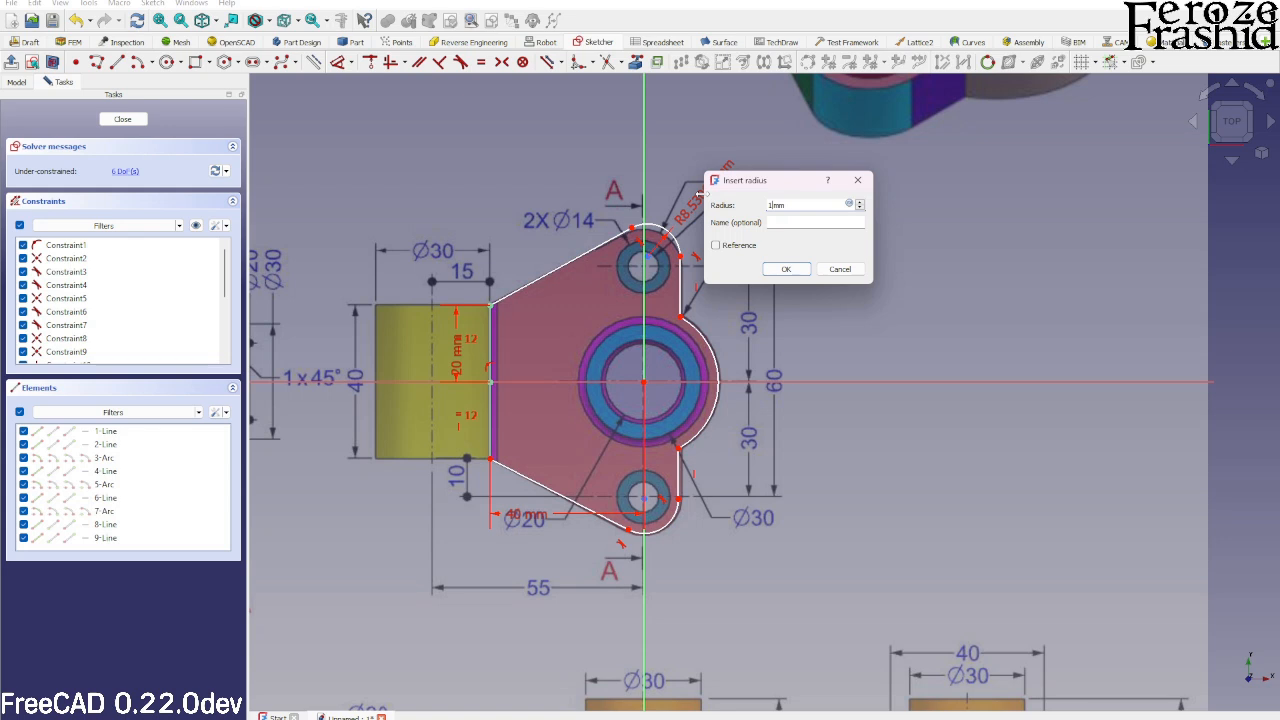
pyautogui.press('Return')
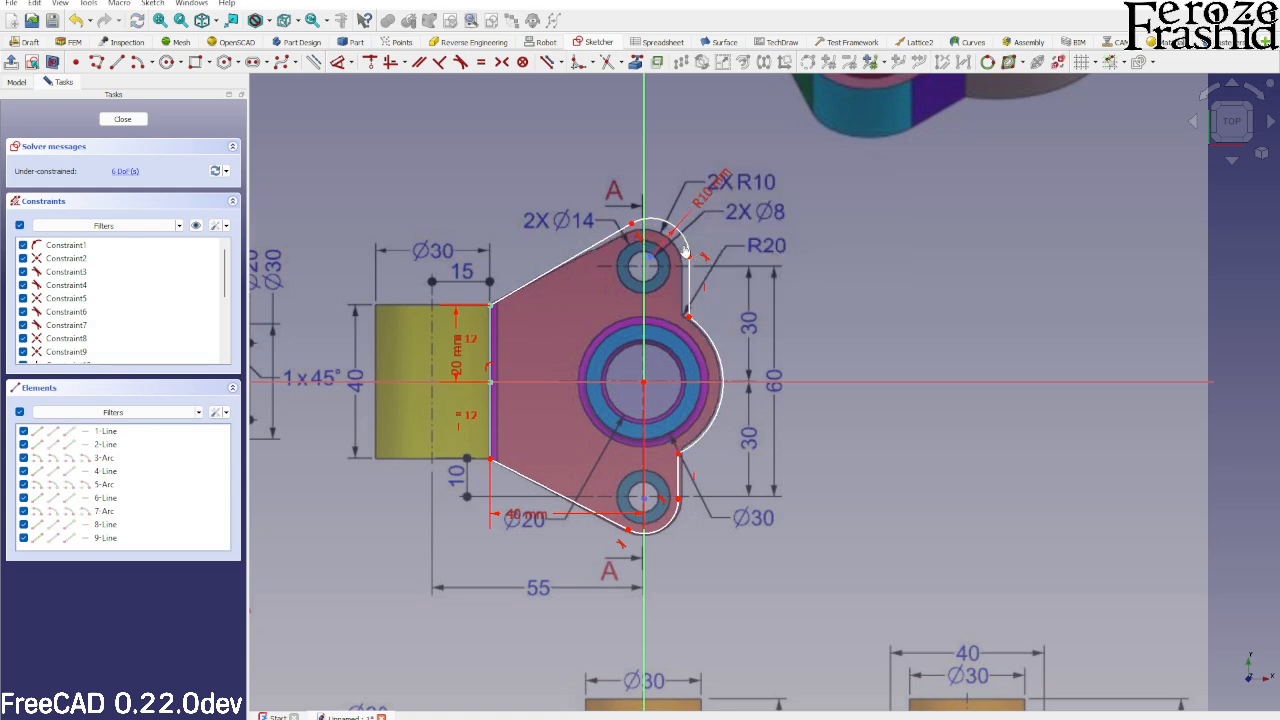
pyautogui.click(686, 252)
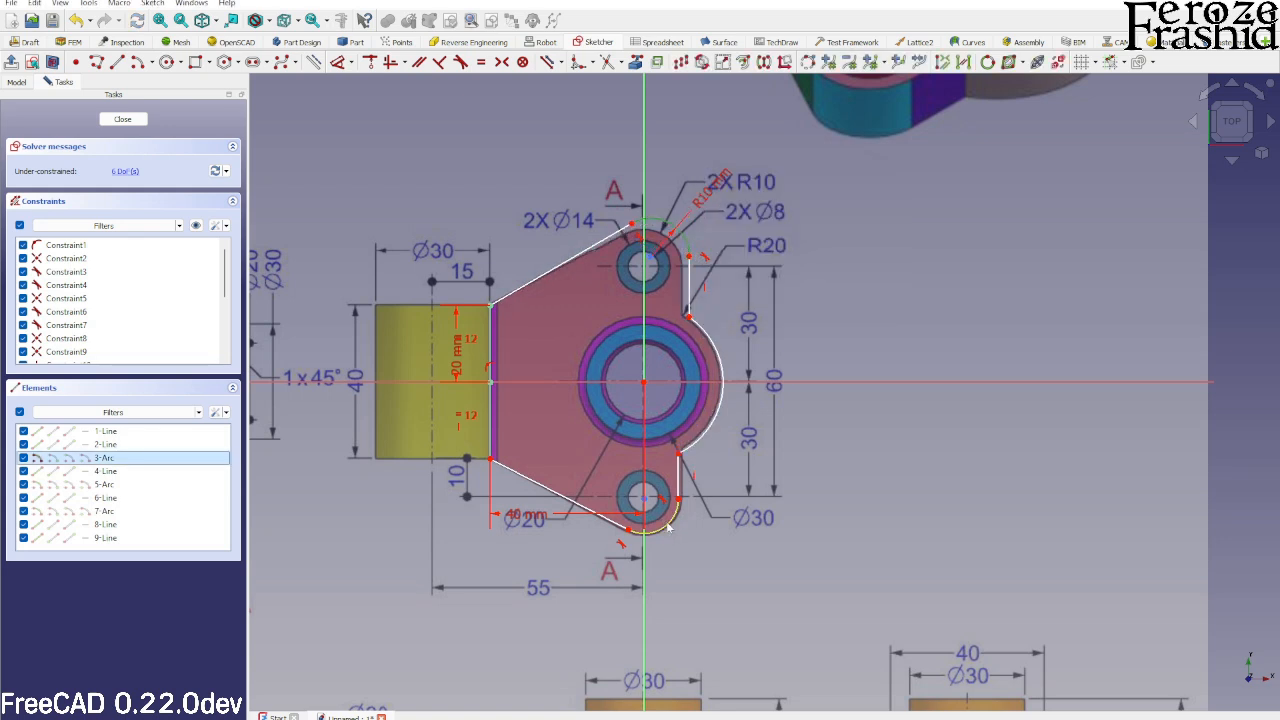
pyautogui.click(670, 528)
pyautogui.press('e')
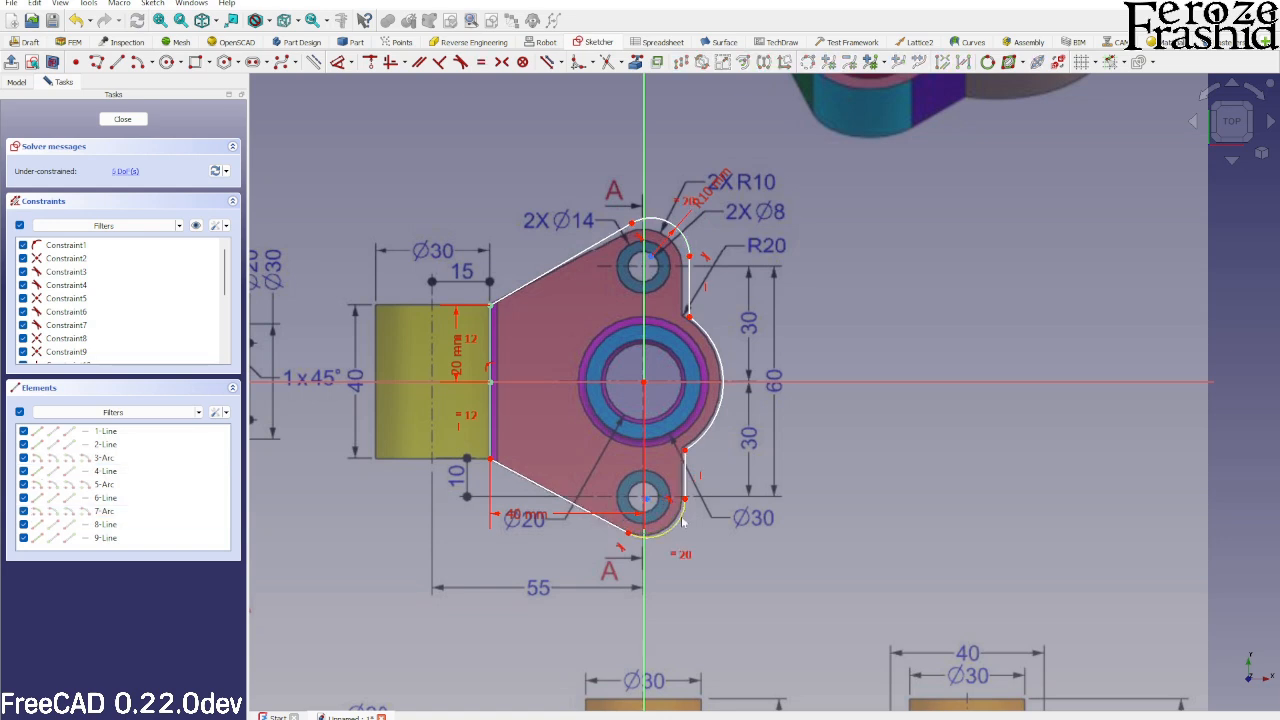
# Set the vertical distance from the horizontal axis to the upper lug arc's right end to 30 mm.
pyautogui.click(689, 258)
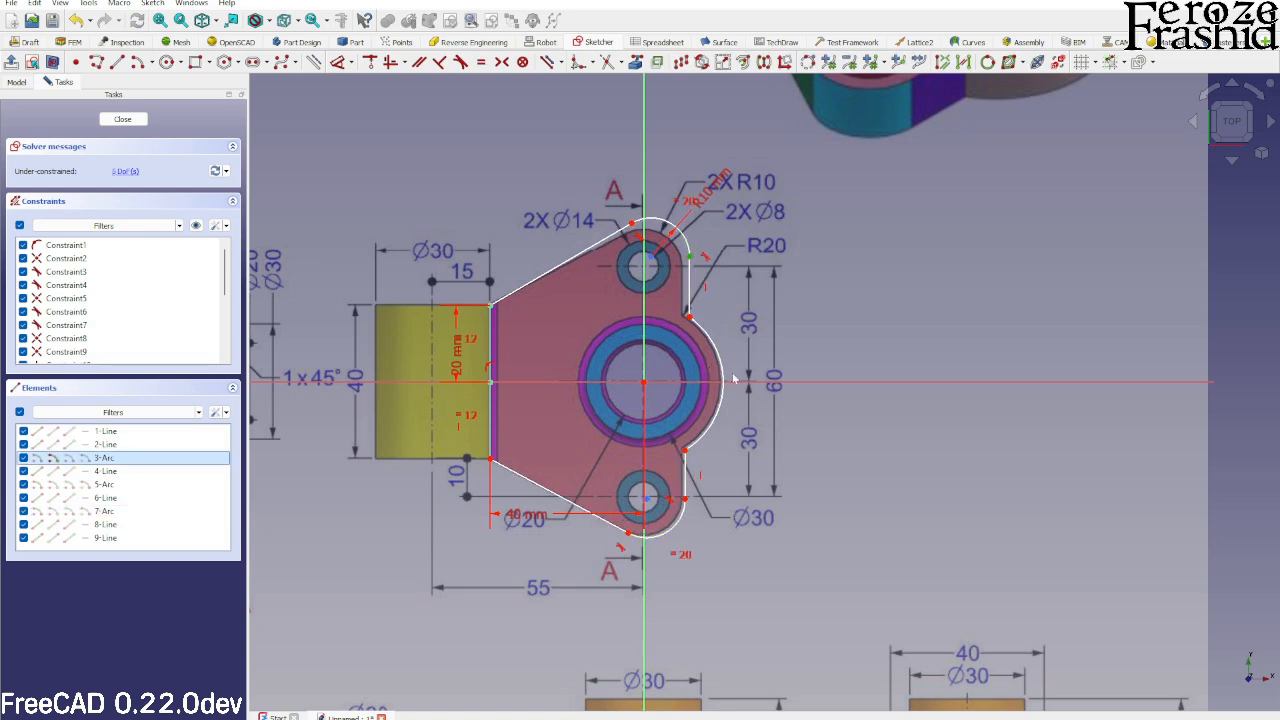
pyautogui.press('d')
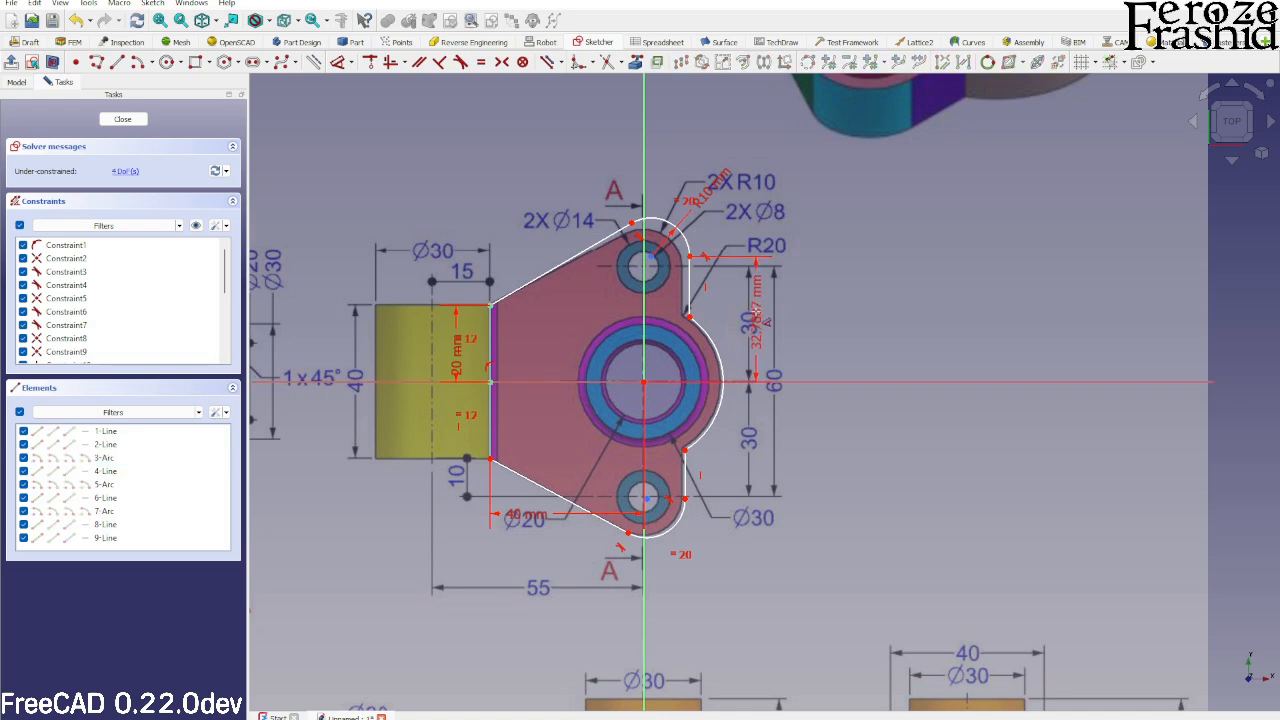
pyautogui.click(747, 319)
pyautogui.write('30')
pyautogui.press('Return')
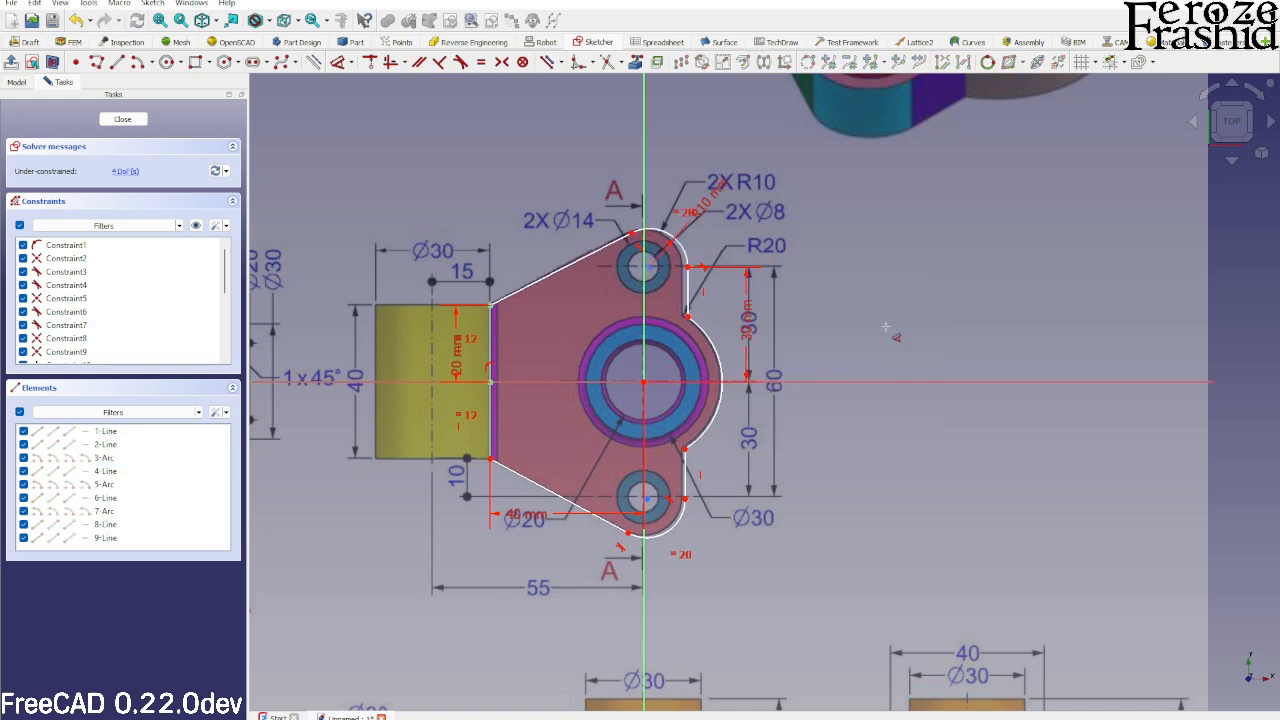
# Set the vertical distance from the horizontal axis to the lower lug arc's right end to 30 mm.
pyautogui.click(684, 497)
pyautogui.press('d')
pyautogui.click(745, 461)
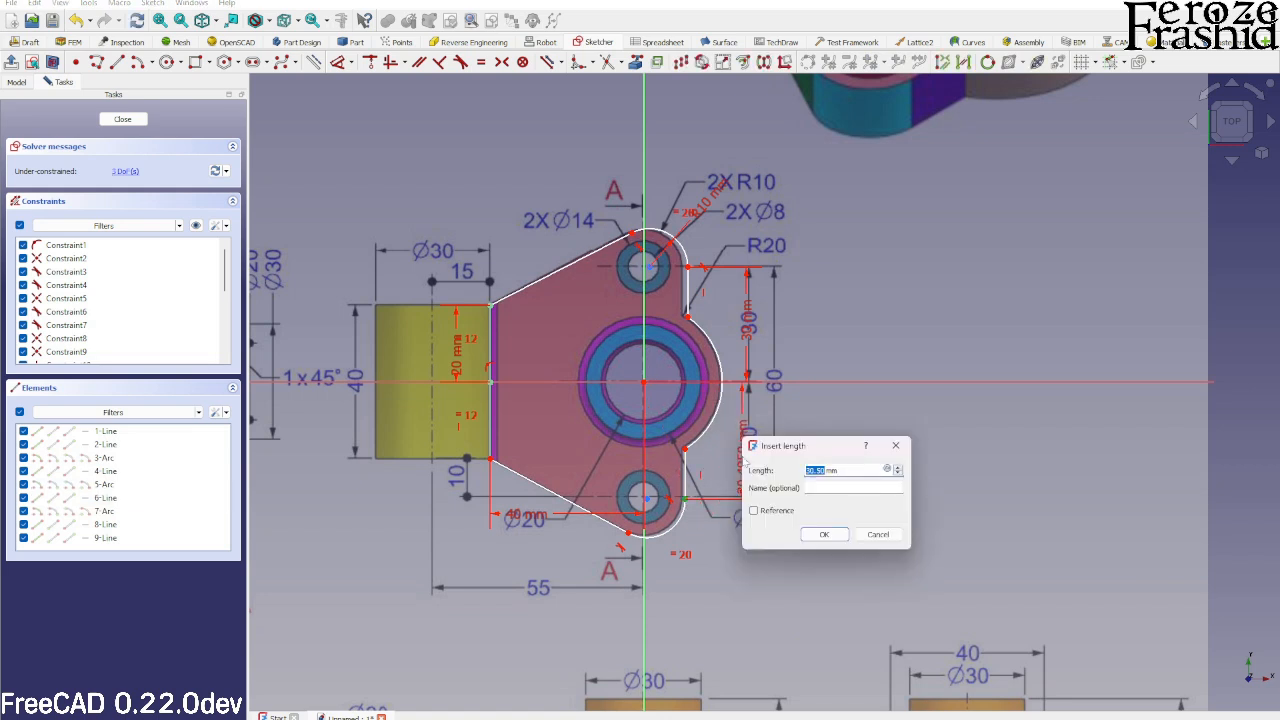
pyautogui.write('30')
pyautogui.press('Return')
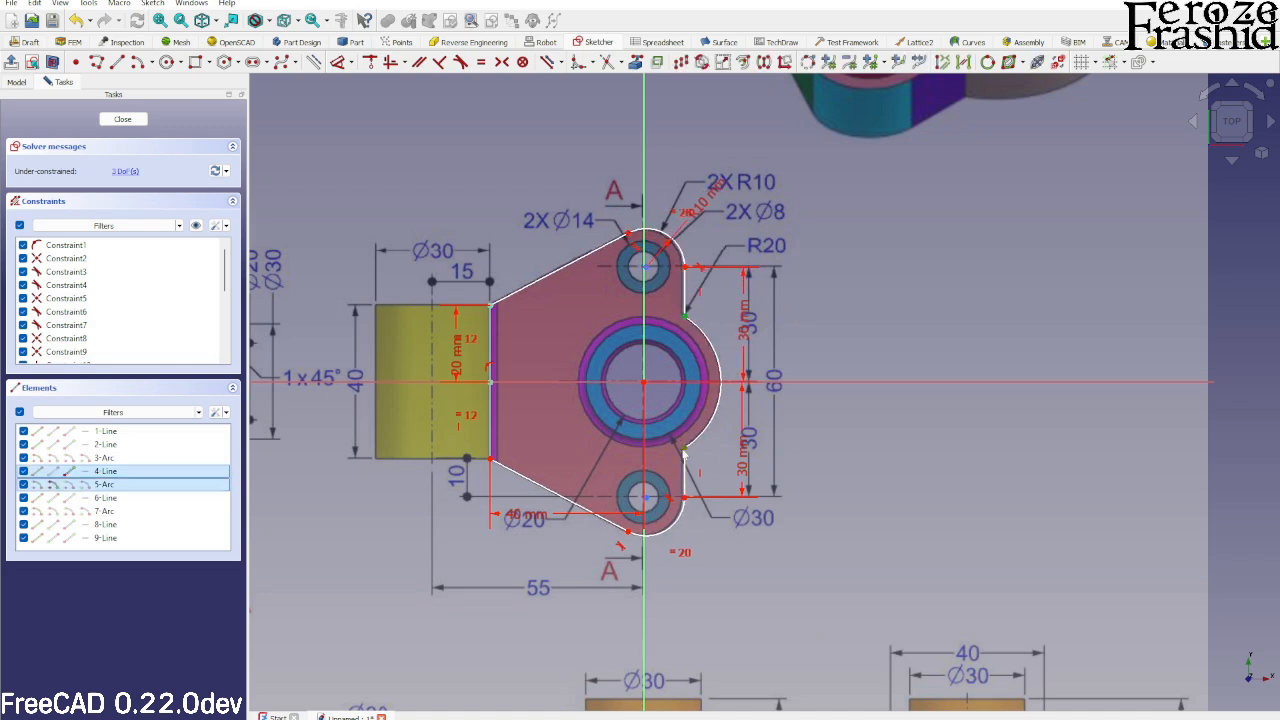
# Constrain the large arc's two endpoints to be vertically aligned and test the outline's remaining freedom.
pyautogui.press('e')
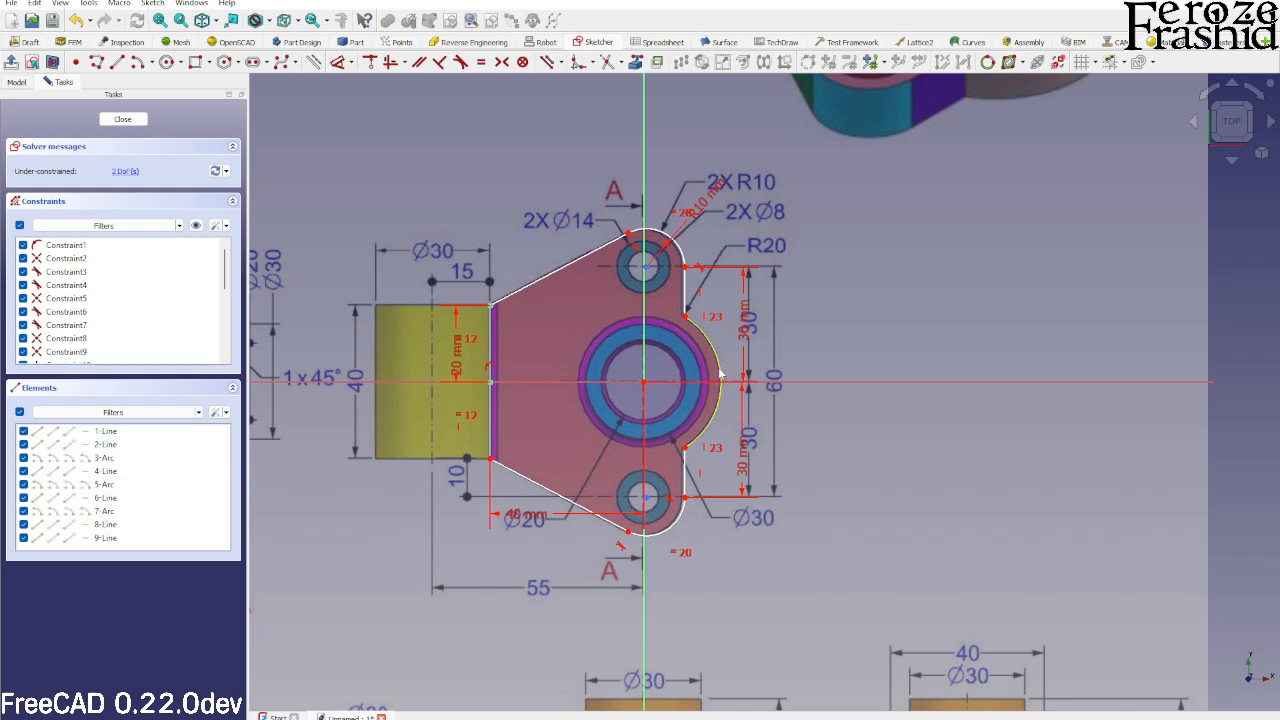
pyautogui.moveTo(719, 371); pyautogui.dragTo(719, 374)
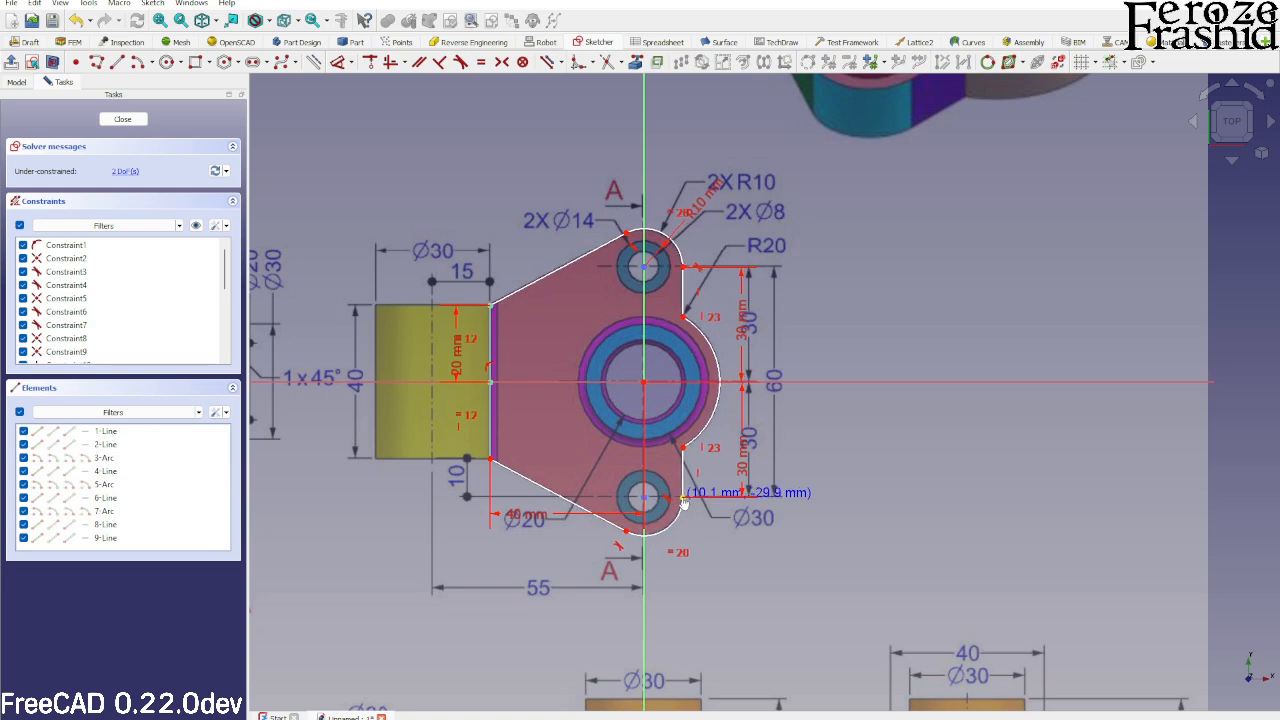
pyautogui.moveTo(683, 498); pyautogui.dragTo(685, 498)
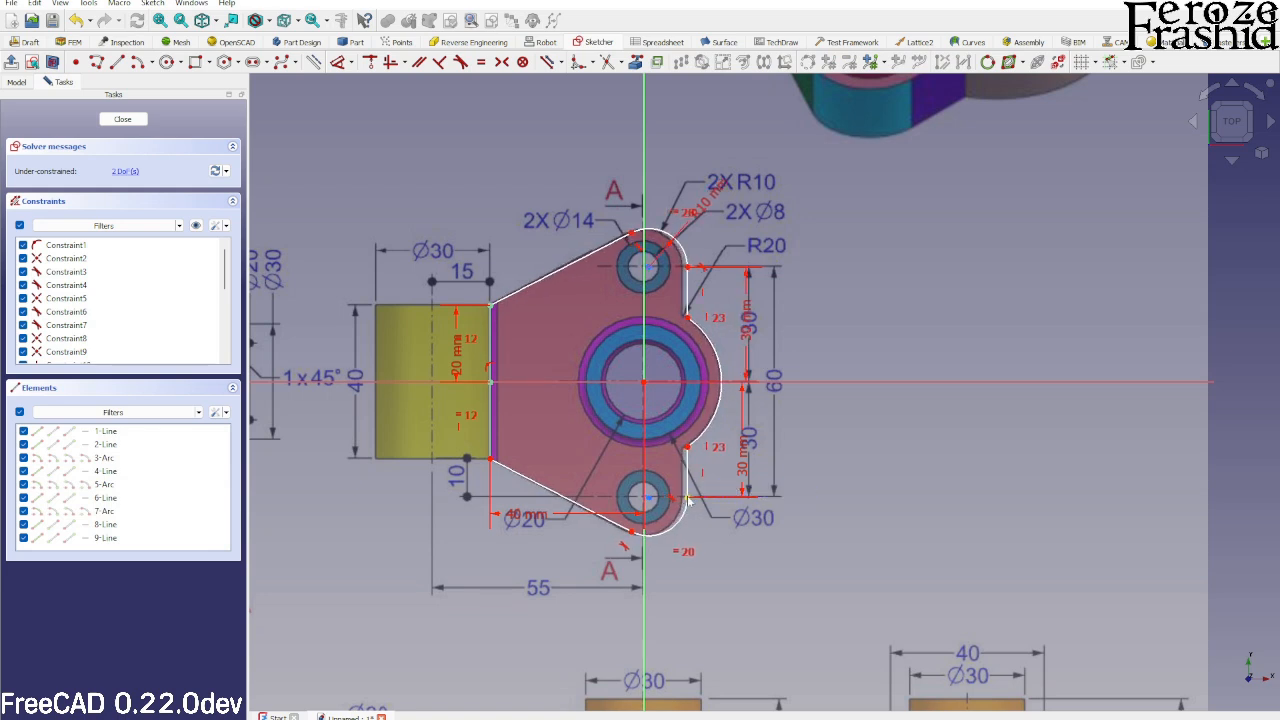
# Constrain the lower lug arc's center onto the vertical axis and test how the large arc's upper end still moves.
pyautogui.click(646, 494)
pyautogui.click(645, 494)
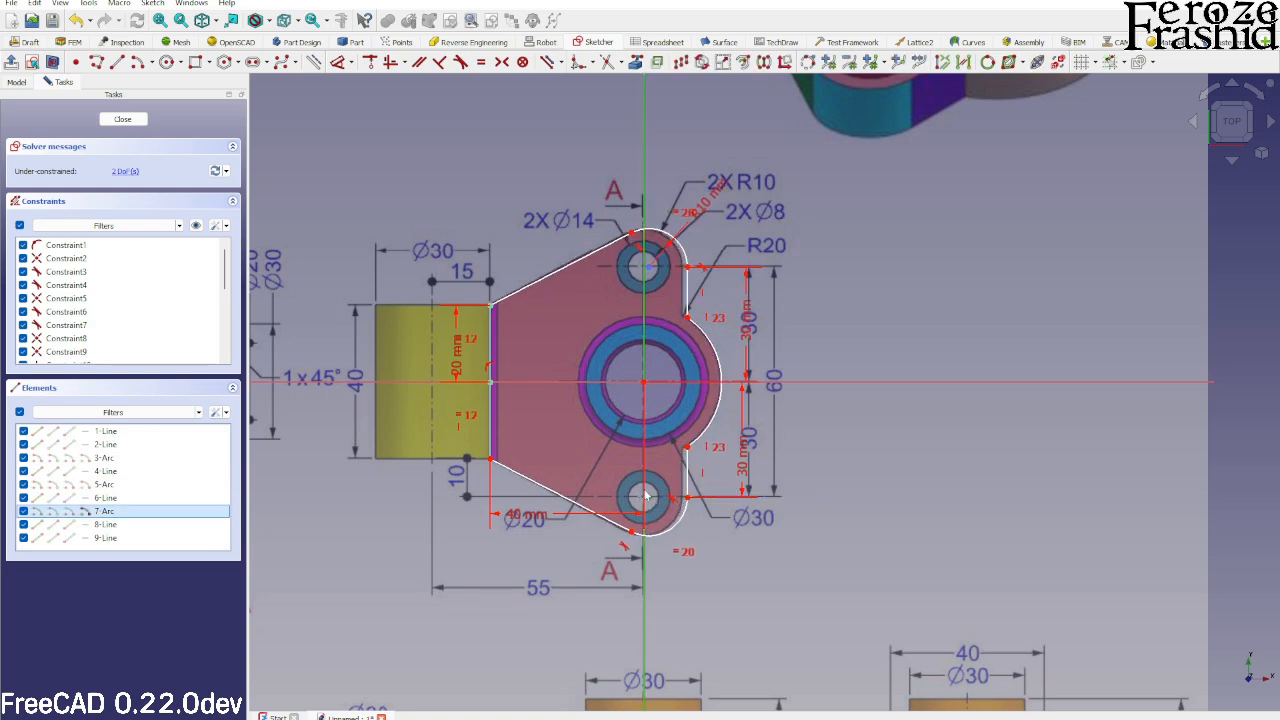
pyautogui.press('o')
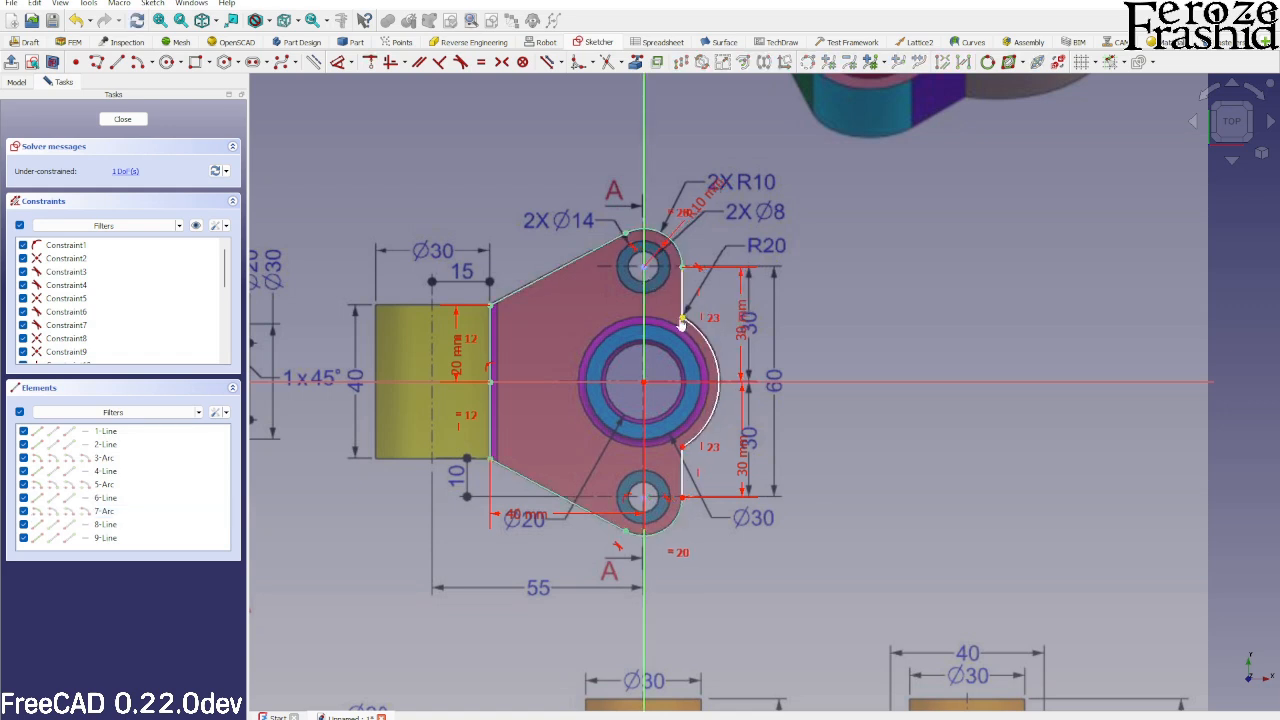
pyautogui.moveTo(681, 320)
pyautogui.mouseDown()
pyautogui.moveTo(680, 292)
pyautogui.moveTo(683, 315)
pyautogui.mouseUp()
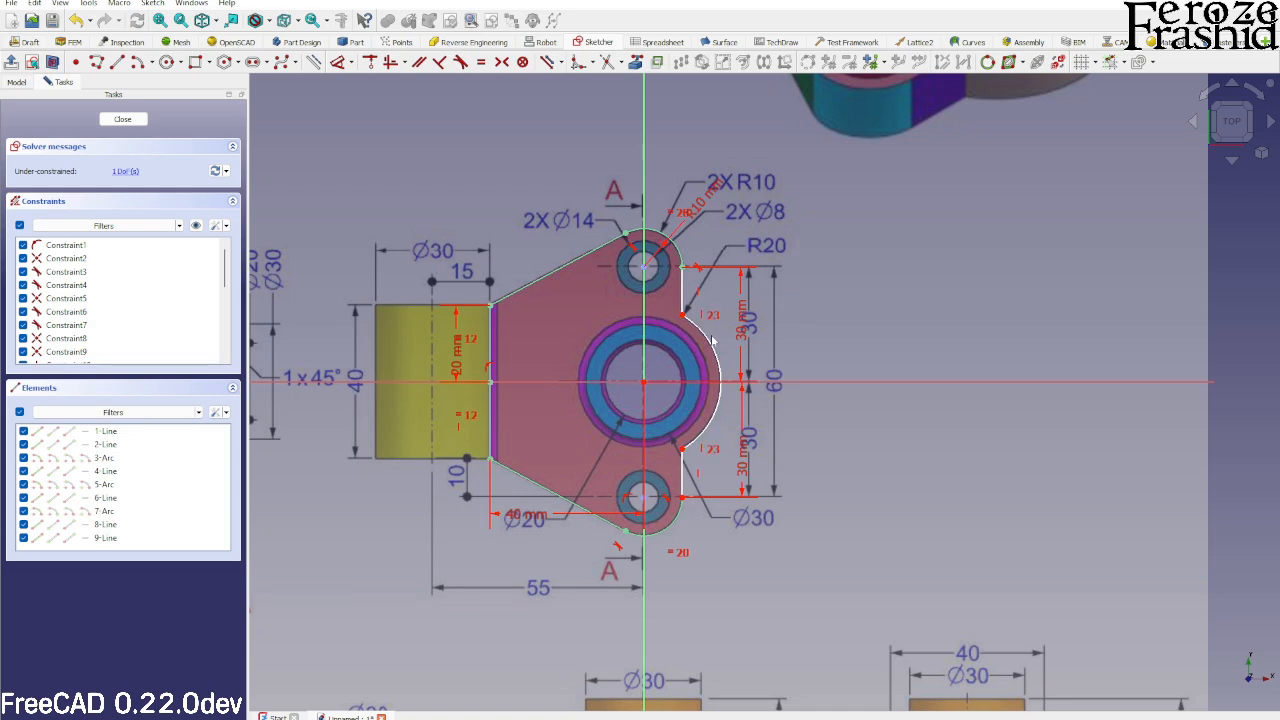
pyautogui.moveTo(682, 318)
pyautogui.mouseDown()
pyautogui.moveTo(687, 337)
pyautogui.moveTo(684, 316)
pyautogui.mouseUp()
# Examine the top, front, side and section views of the reference drawing for the bracket's dimensions.
pyautogui.scroll(-3, 681, 318)
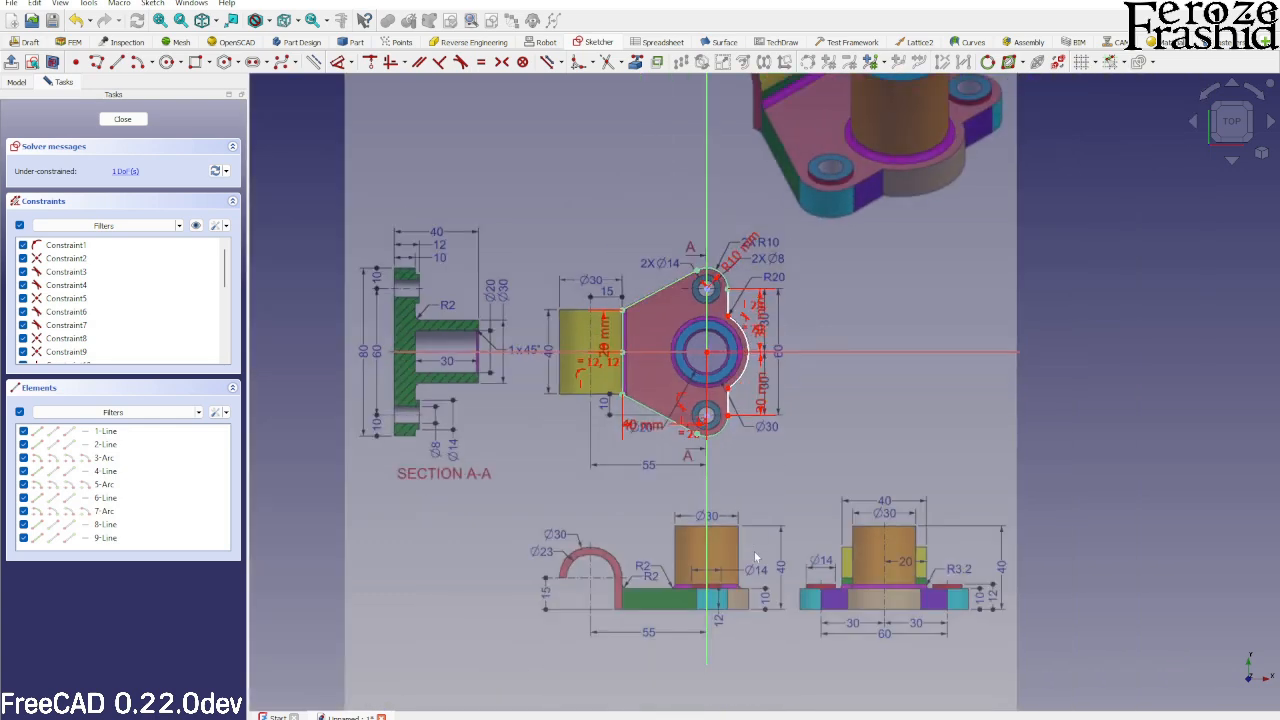
pyautogui.scroll(2, 754, 552)
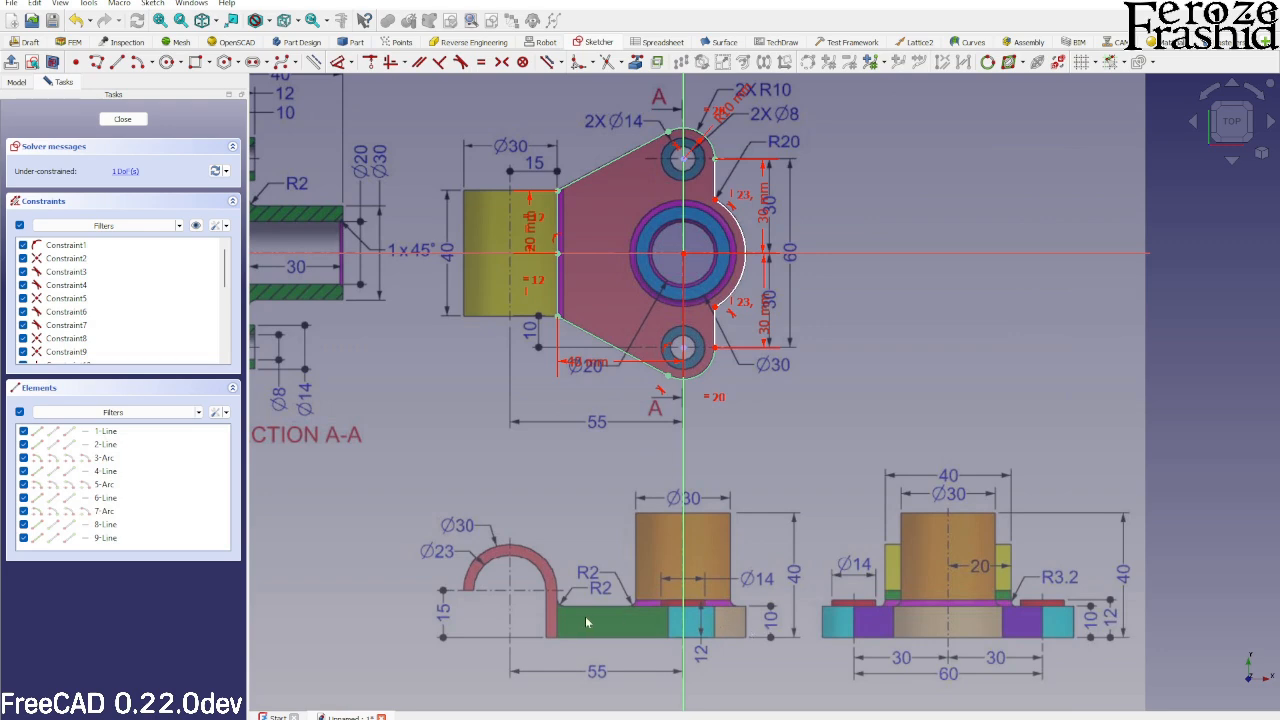
pyautogui.scroll(-2, 1034, 590)
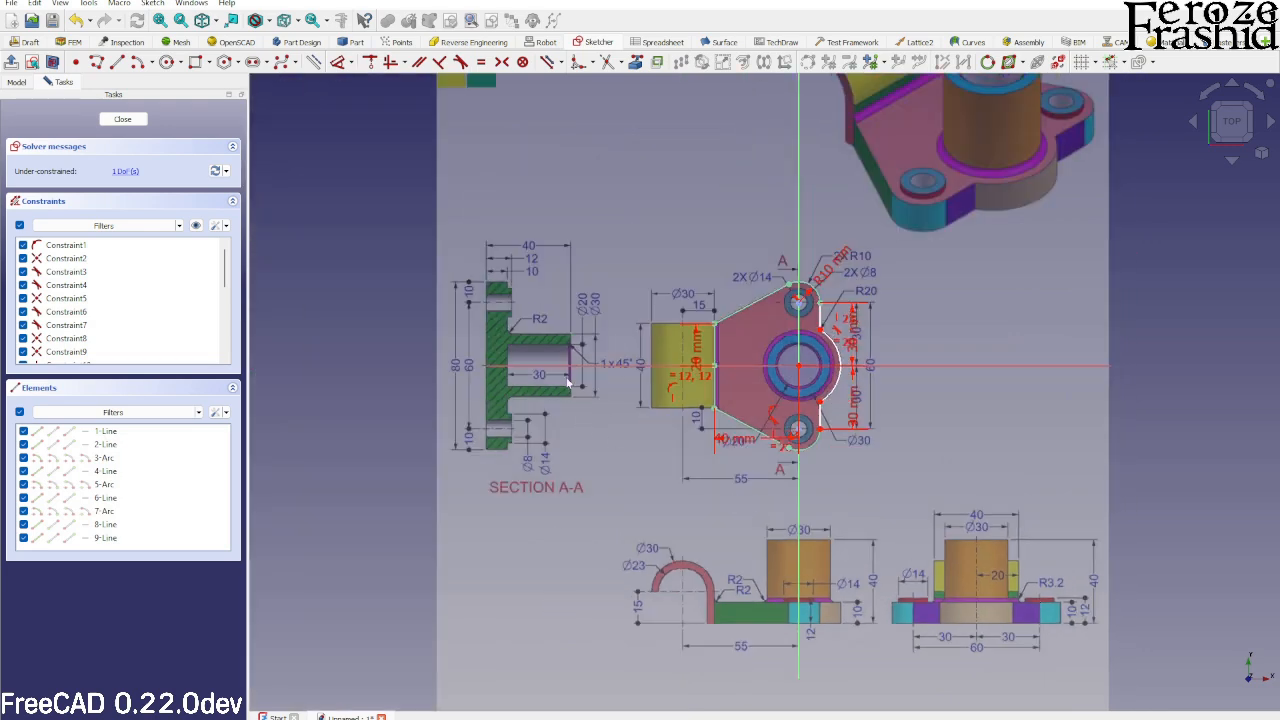
pyautogui.scroll(1, 560, 330)
pyautogui.scroll(-1, 443, 400)
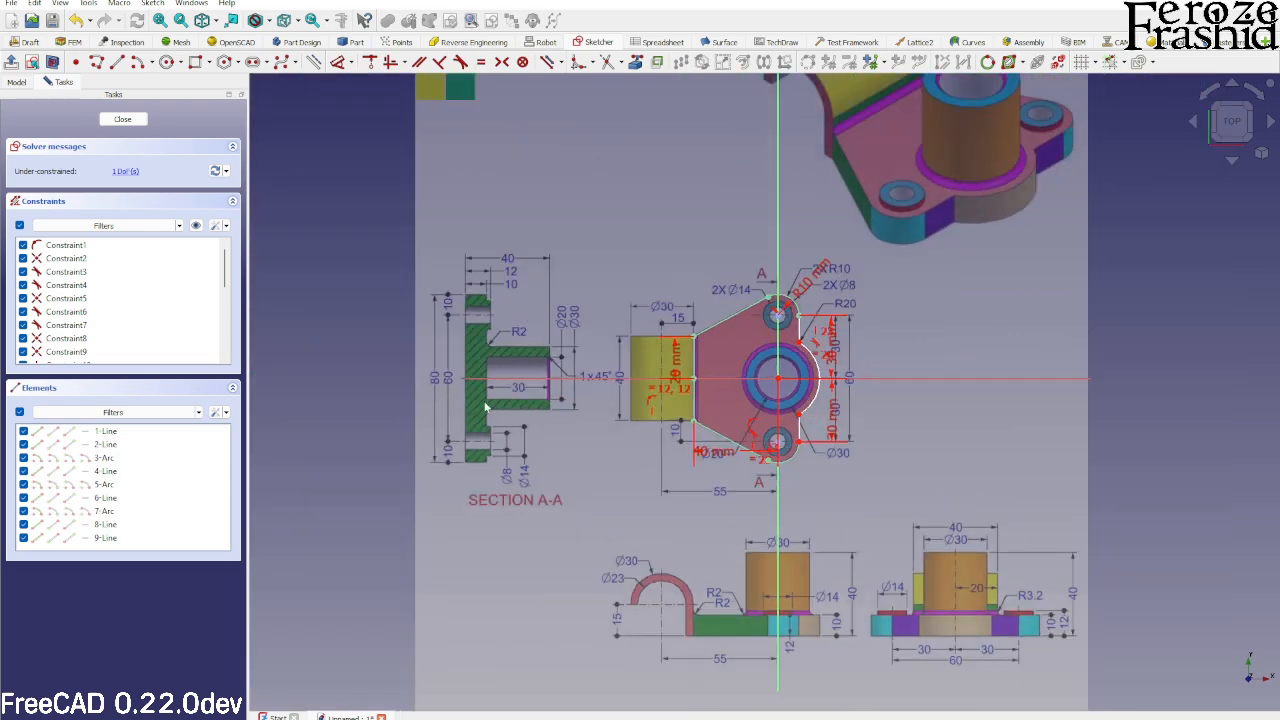
pyautogui.scroll(-1, 522, 364)
pyautogui.scroll(1, 840, 290)
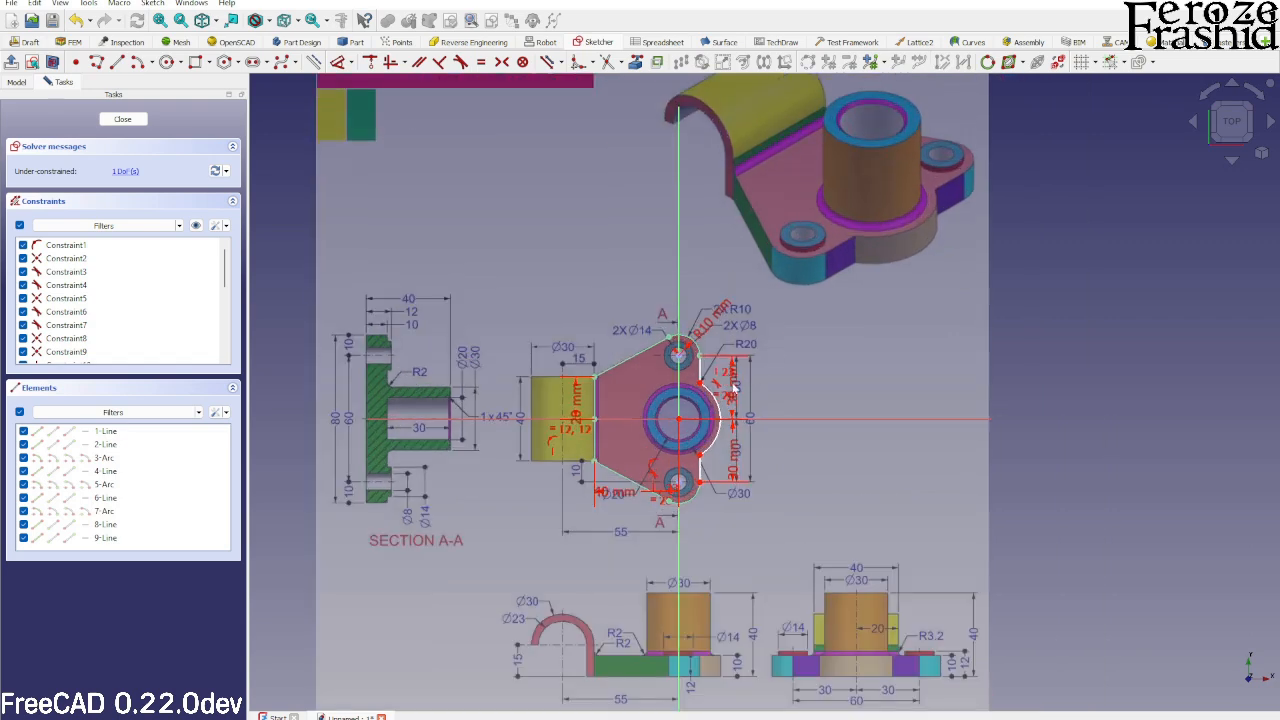
# Set the radius of the large arc centered on the origin to 20 mm.
pyautogui.scroll(2, 750, 340)
pyautogui.press('d')
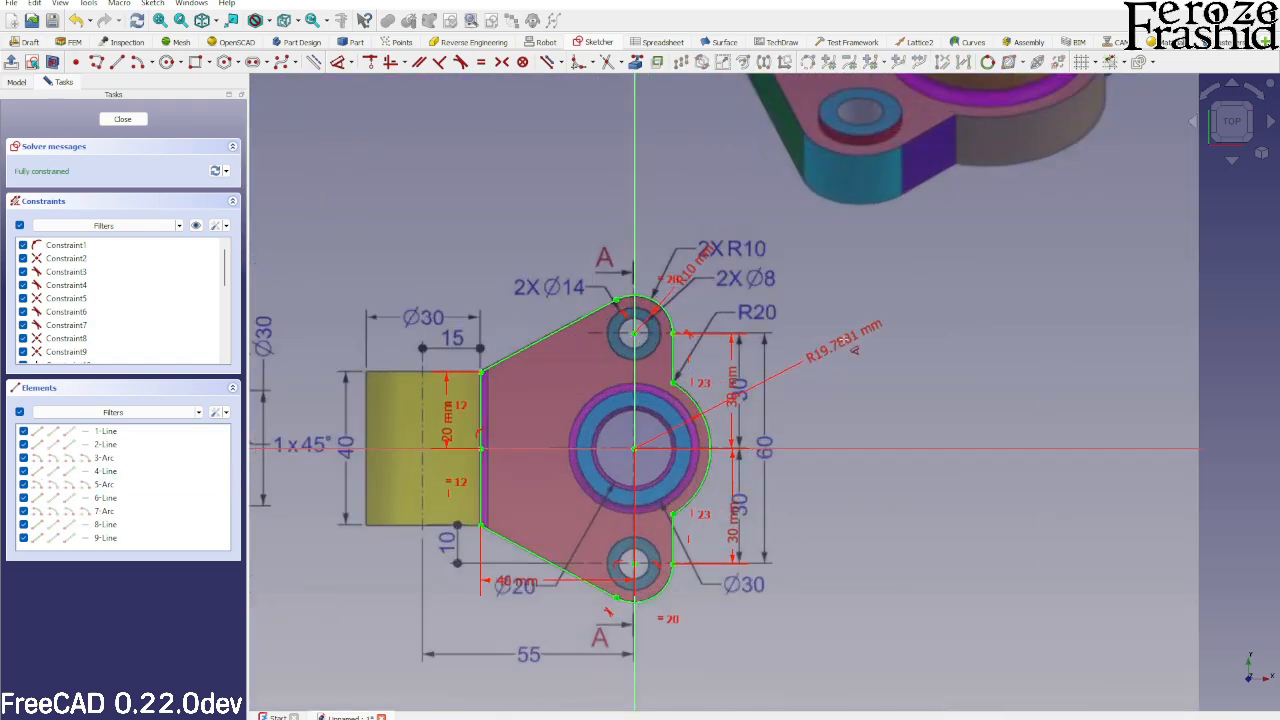
pyautogui.click(847, 344)
pyautogui.write('20')
pyautogui.press('Return')
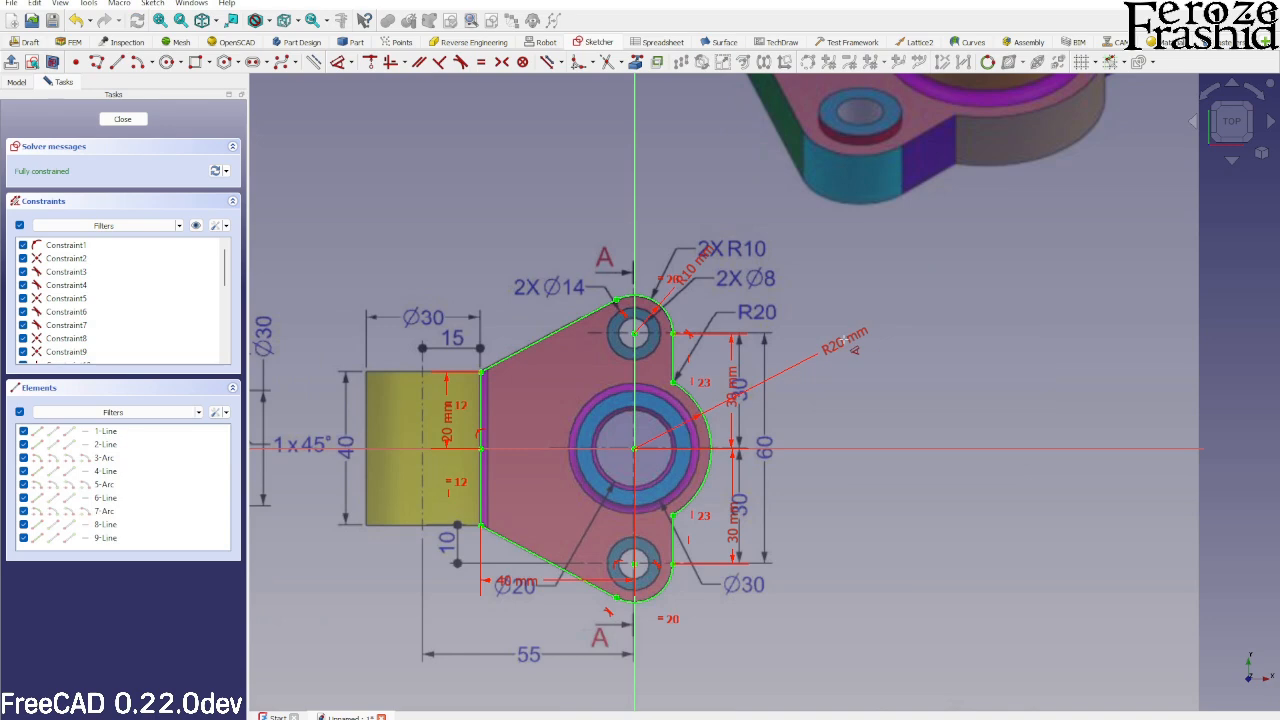
pyautogui.scroll(-2, 808, 349)
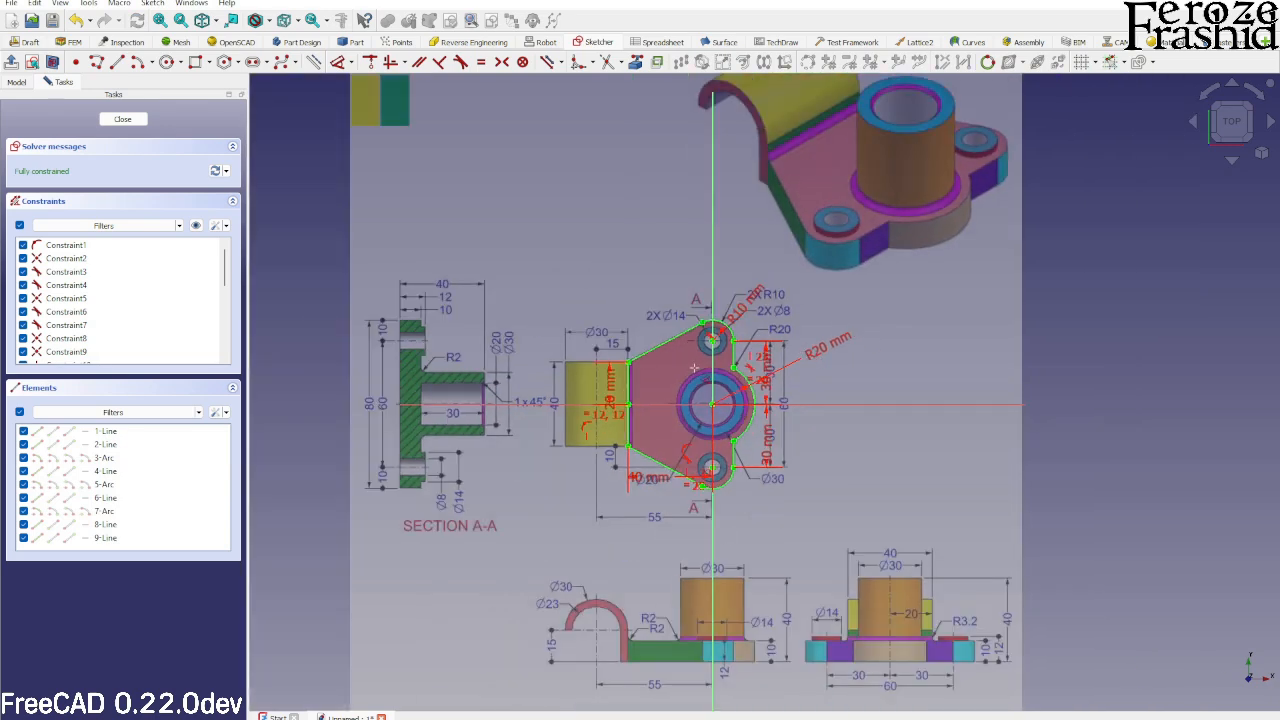
pyautogui.scroll(-3, 900, 282)
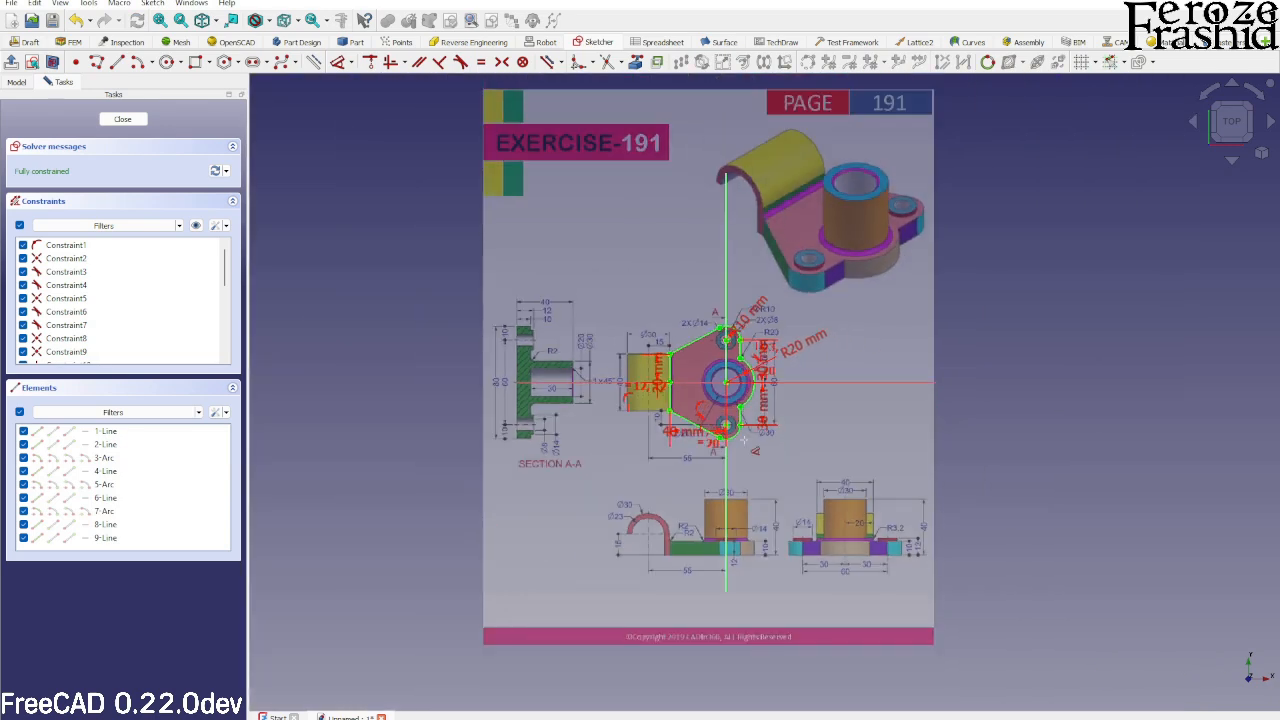
pyautogui.scroll(4, 667, 531)
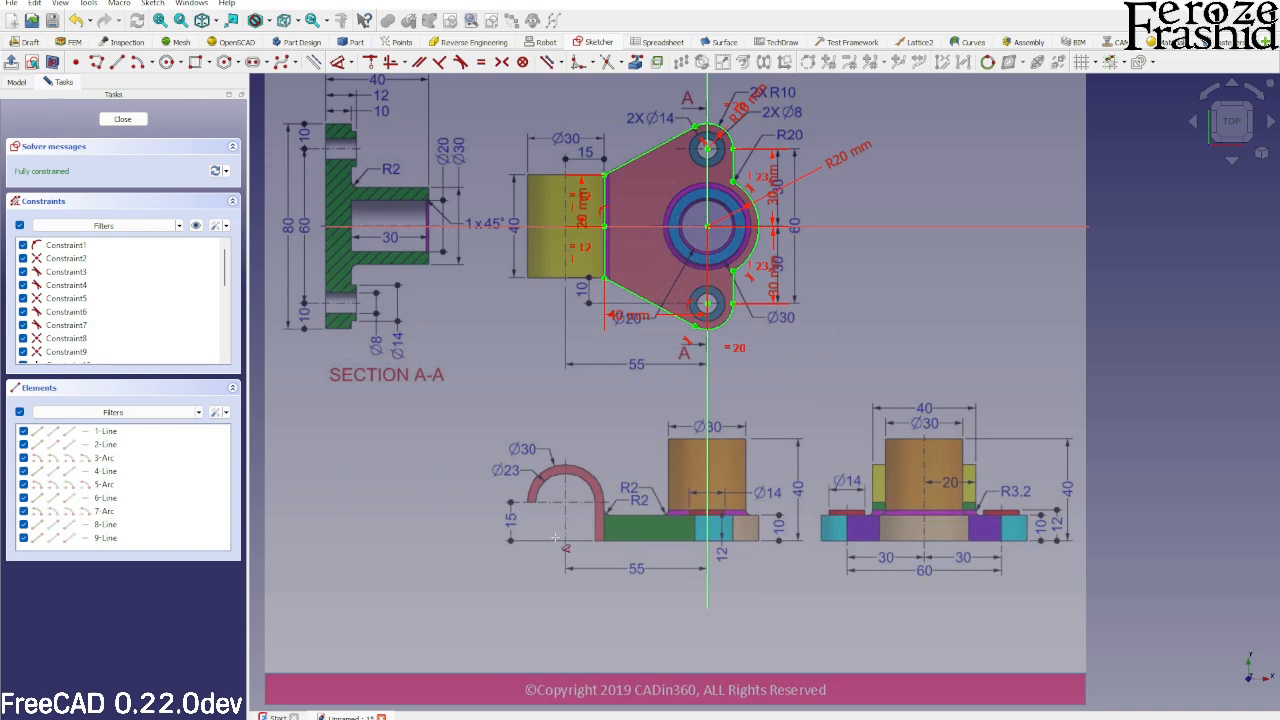
# Draw an 8 mm diameter circle centered on the upper lug and another circle of about the same size on the lower lug's center.
pyautogui.scroll(-1, 552, 552)
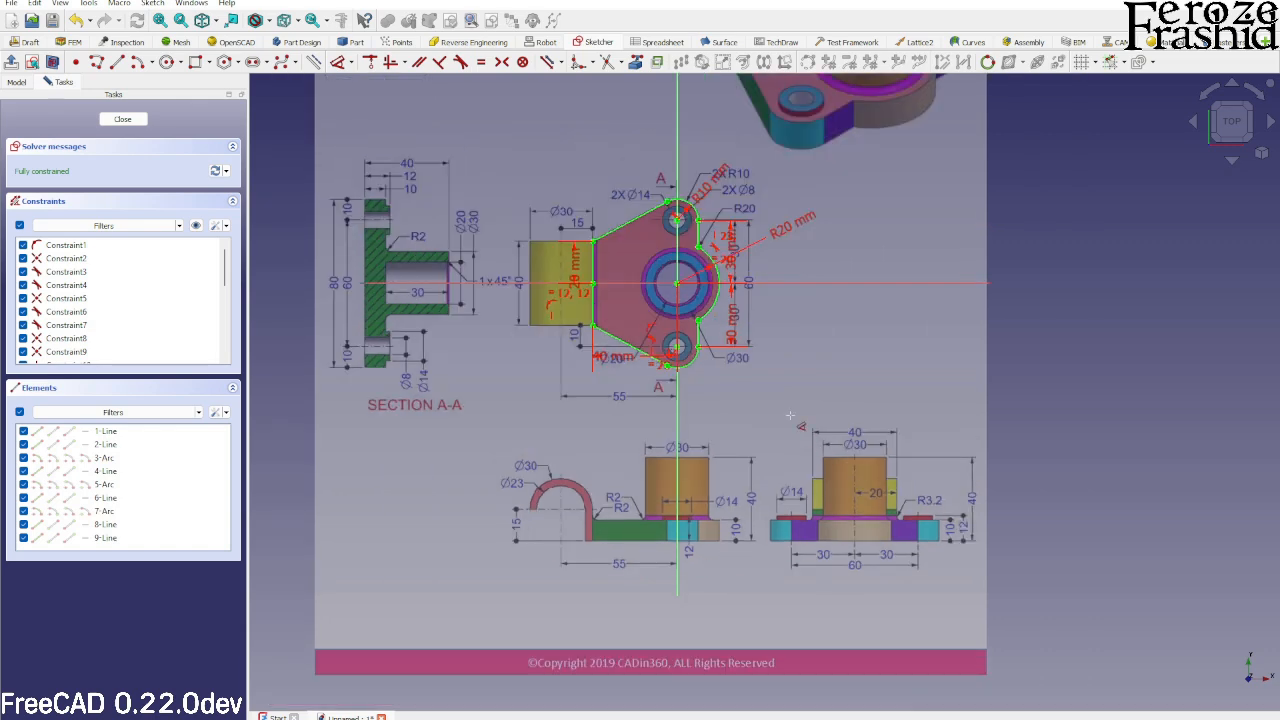
pyautogui.scroll(2, 735, 297)
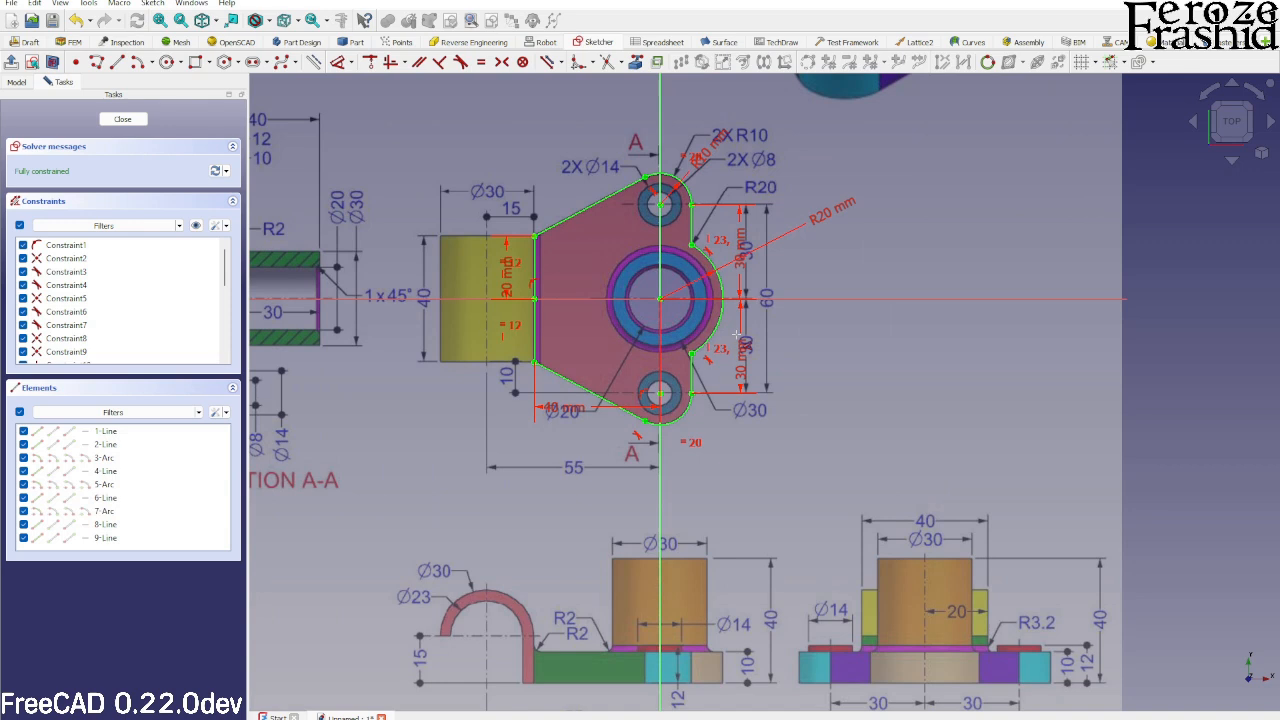
pyautogui.click(166, 62)
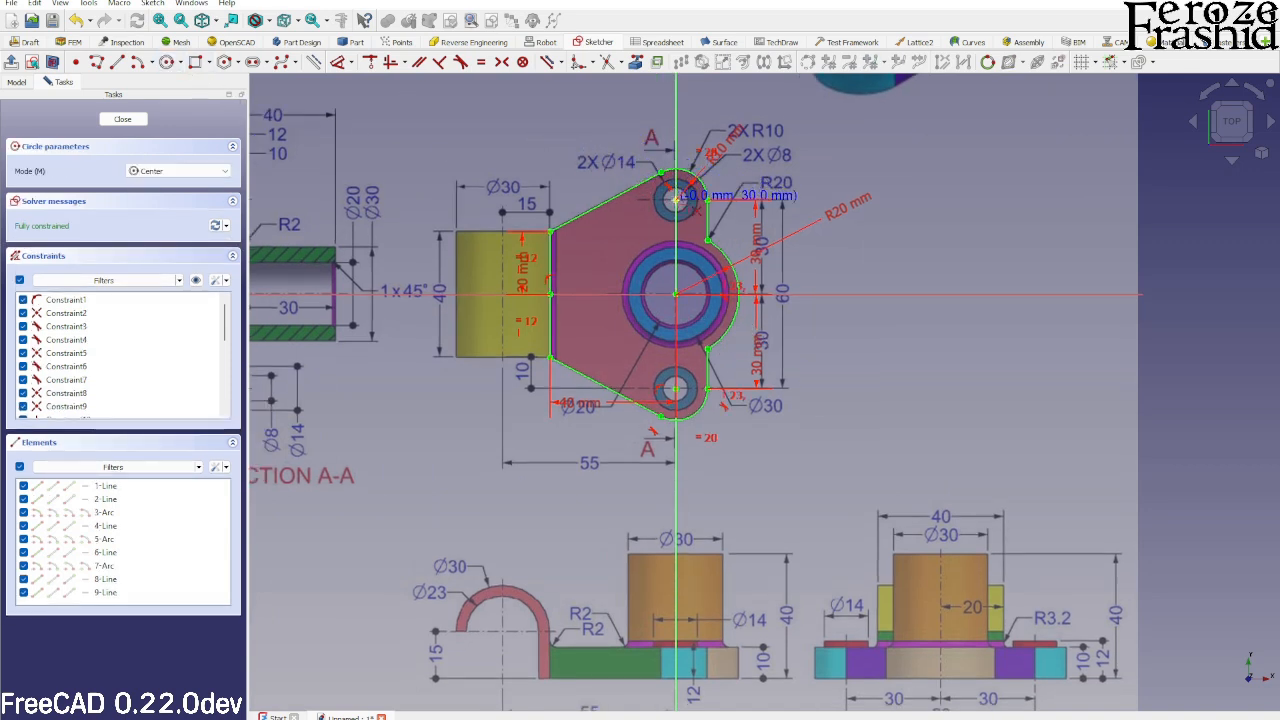
pyautogui.click(676, 198)
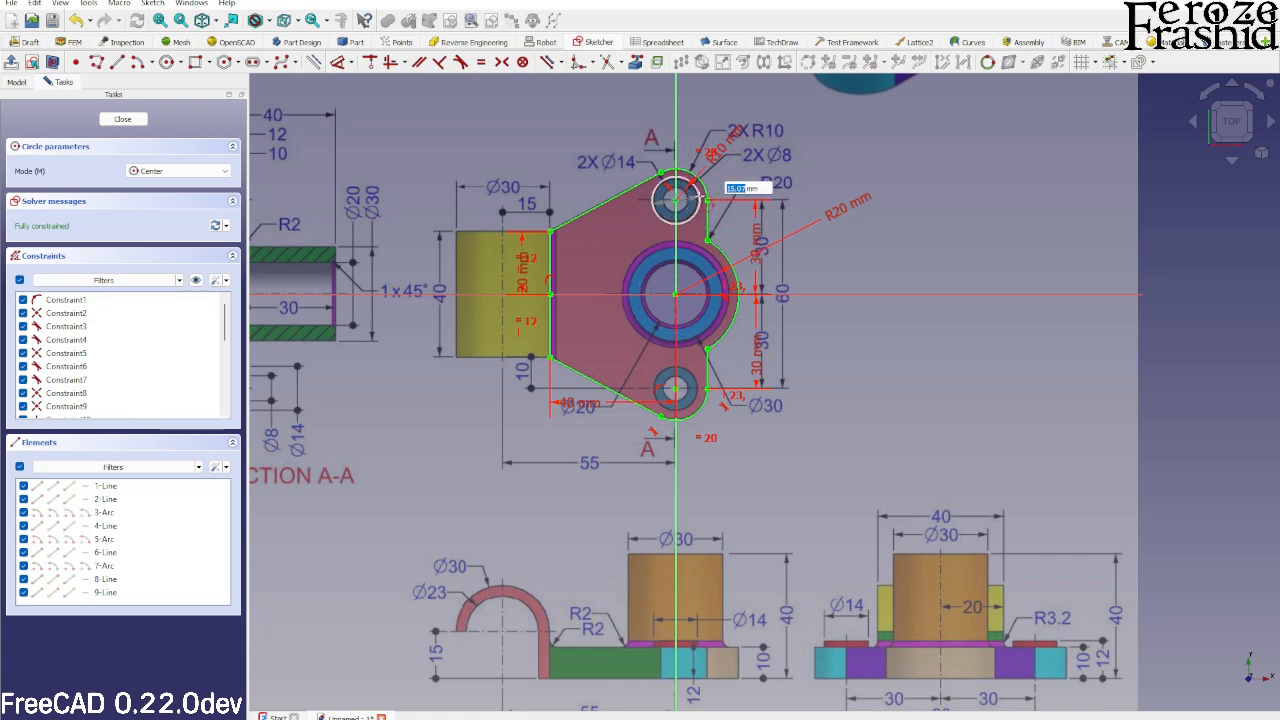
pyautogui.click(694, 190)
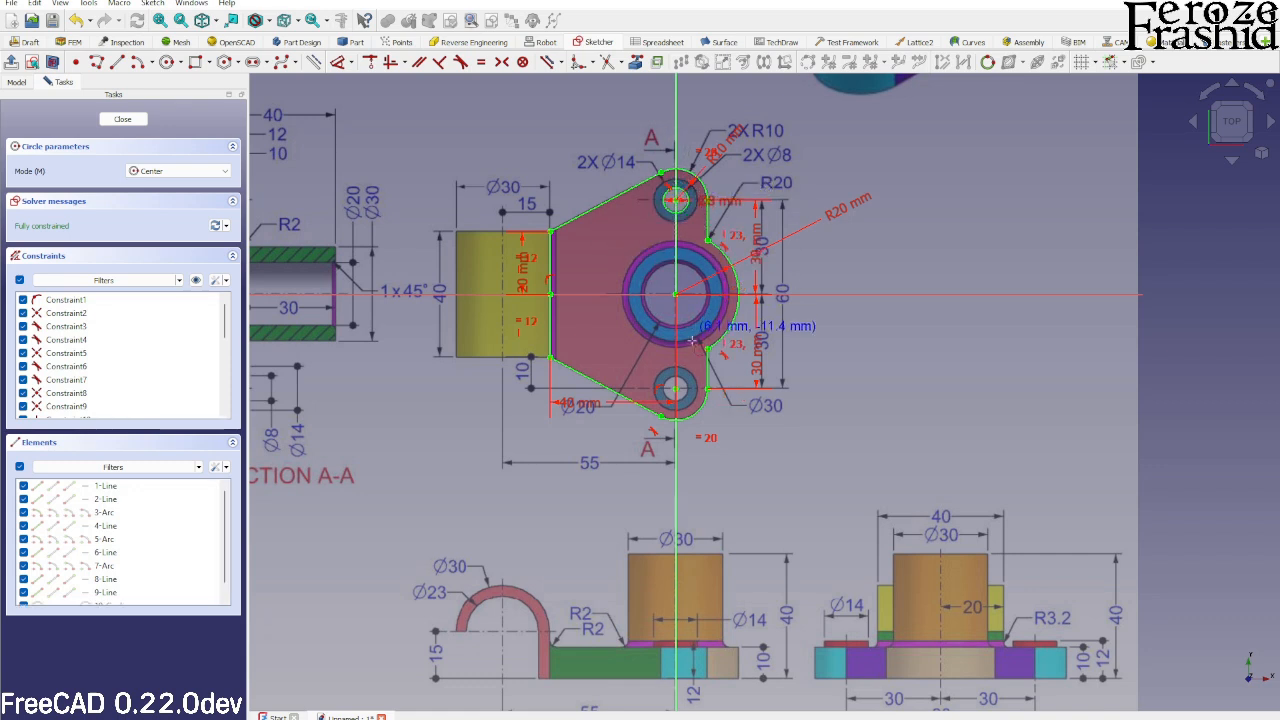
pyautogui.click(676, 388)
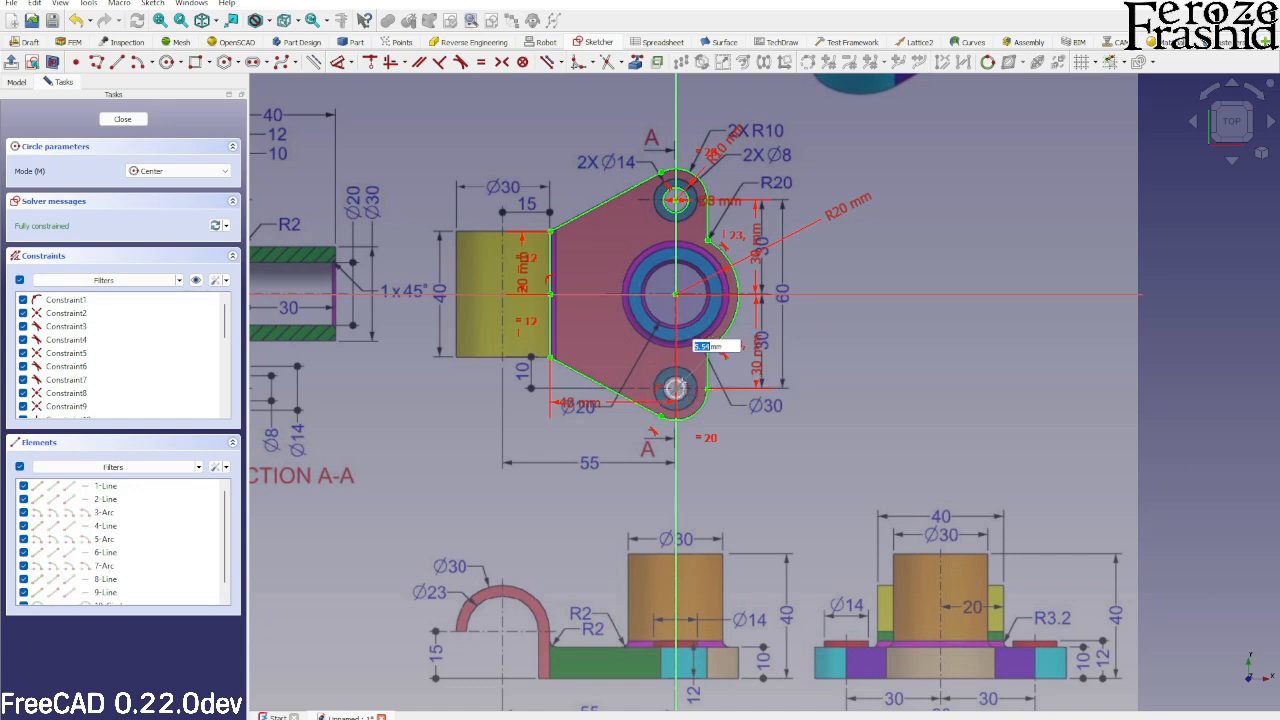
pyautogui.click(688, 384)
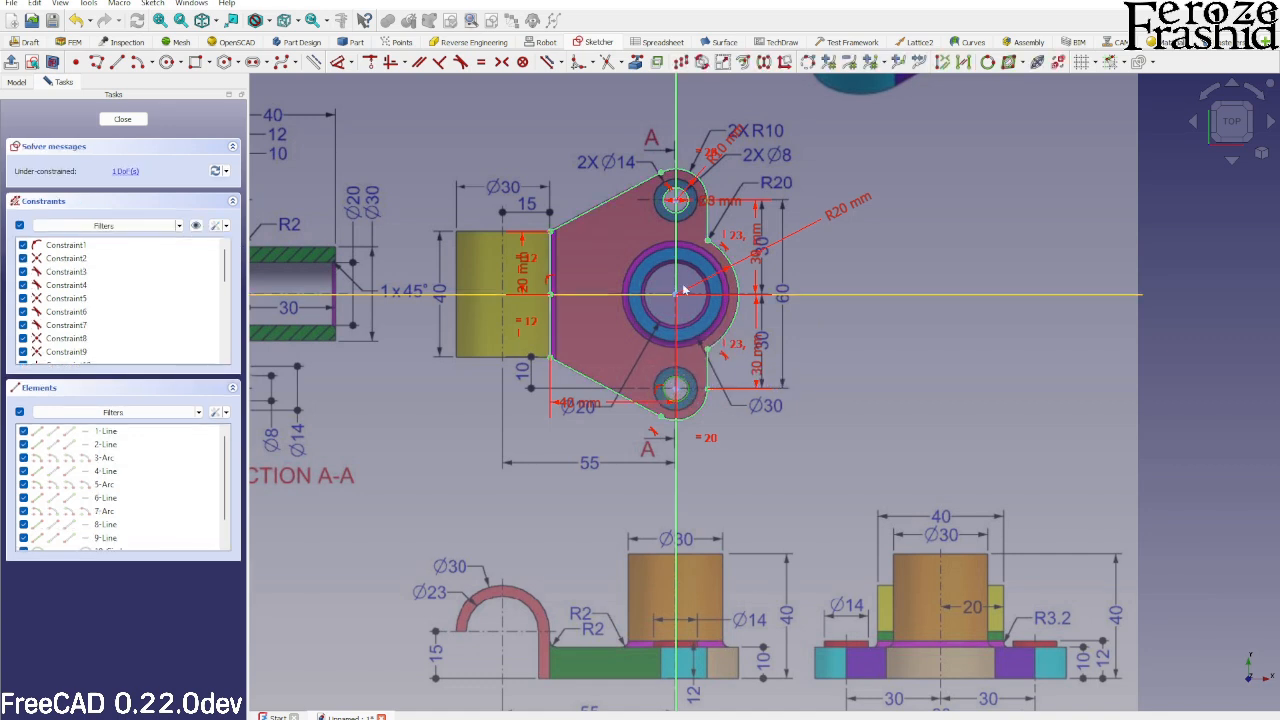
# Constrain the two lug hole circles to be equal and close the plate sketch.
pyautogui.click(683, 214)
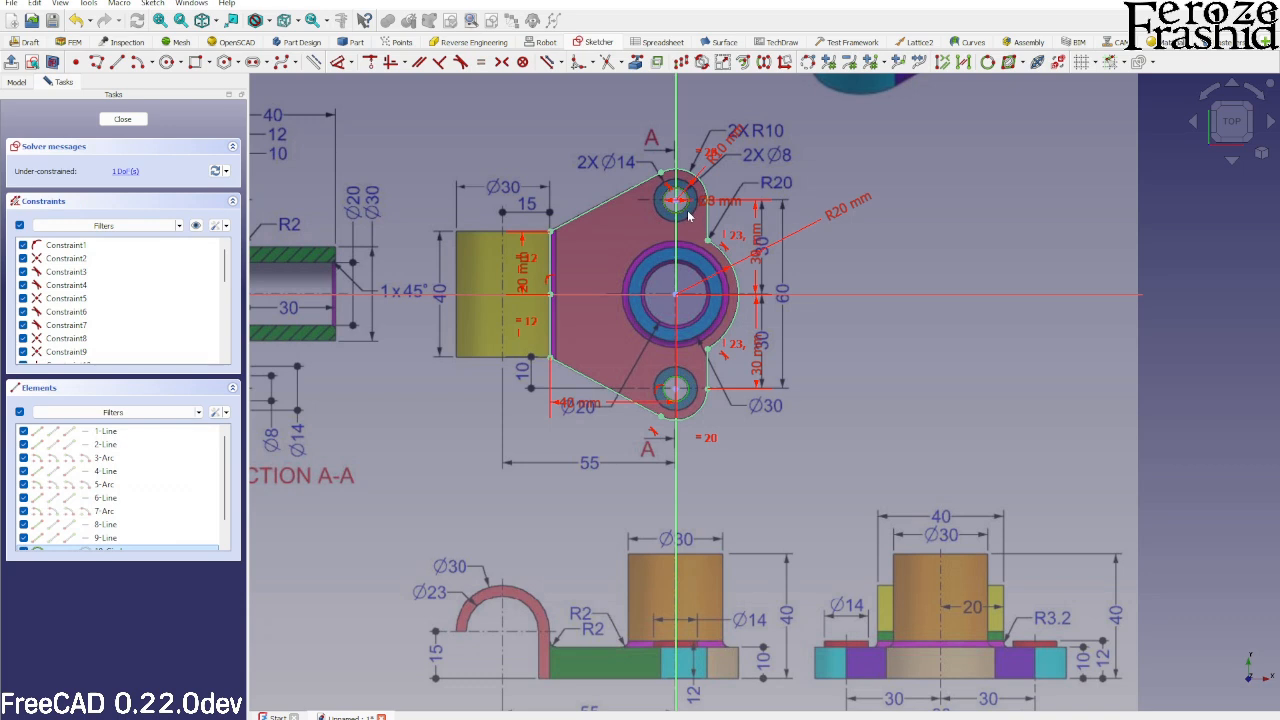
pyautogui.press('e')
pyautogui.scroll(-1, 574, 282)
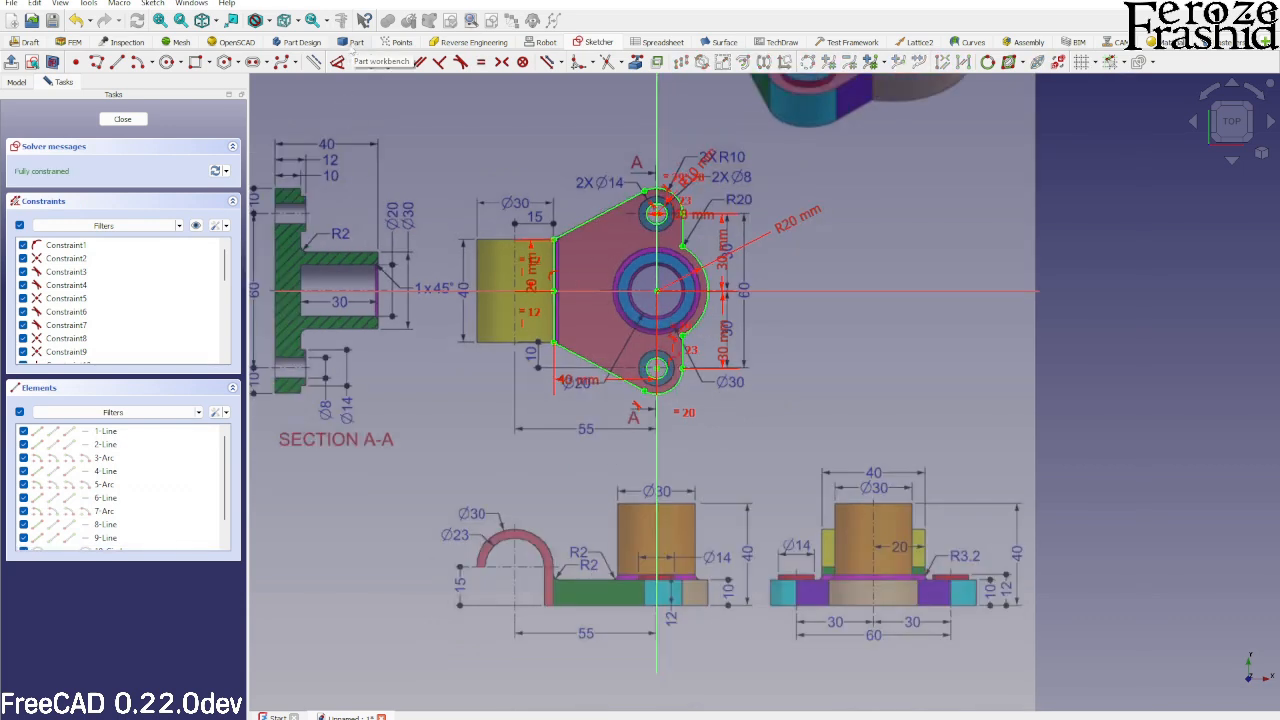
pyautogui.scroll(2, 657, 211)
pyautogui.scroll(-2, 605, 161)
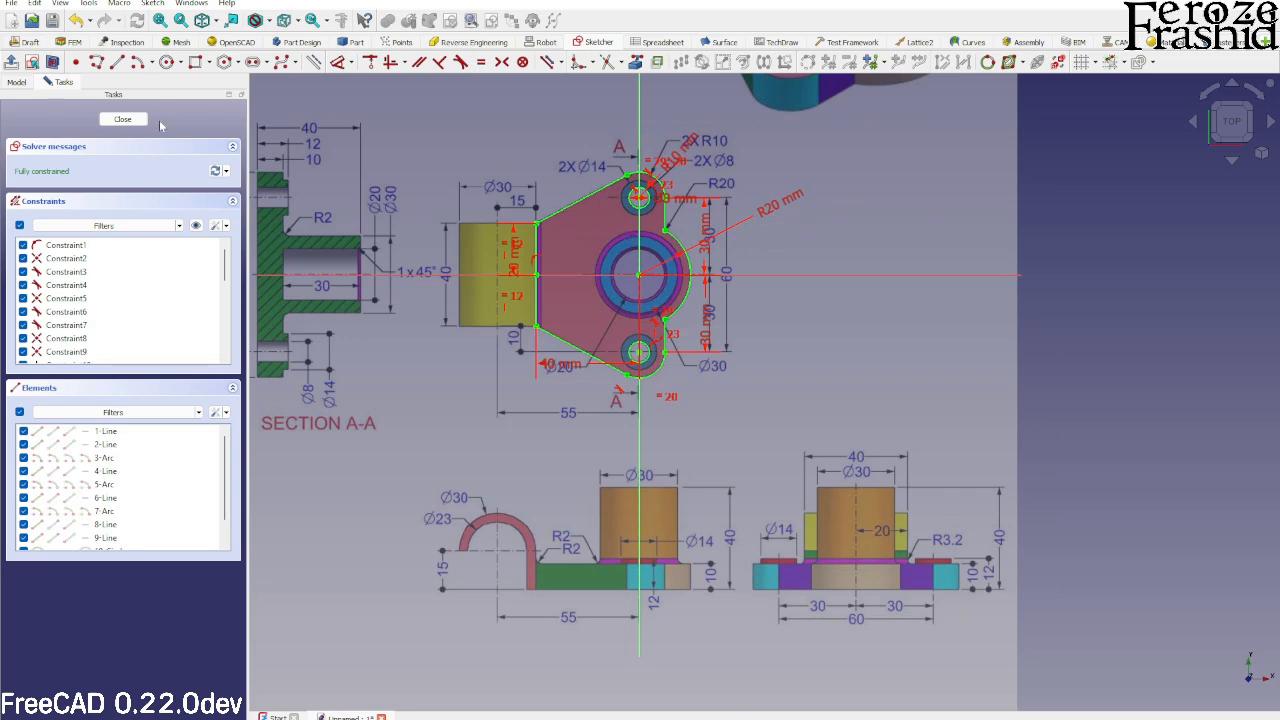
pyautogui.click(122, 119)
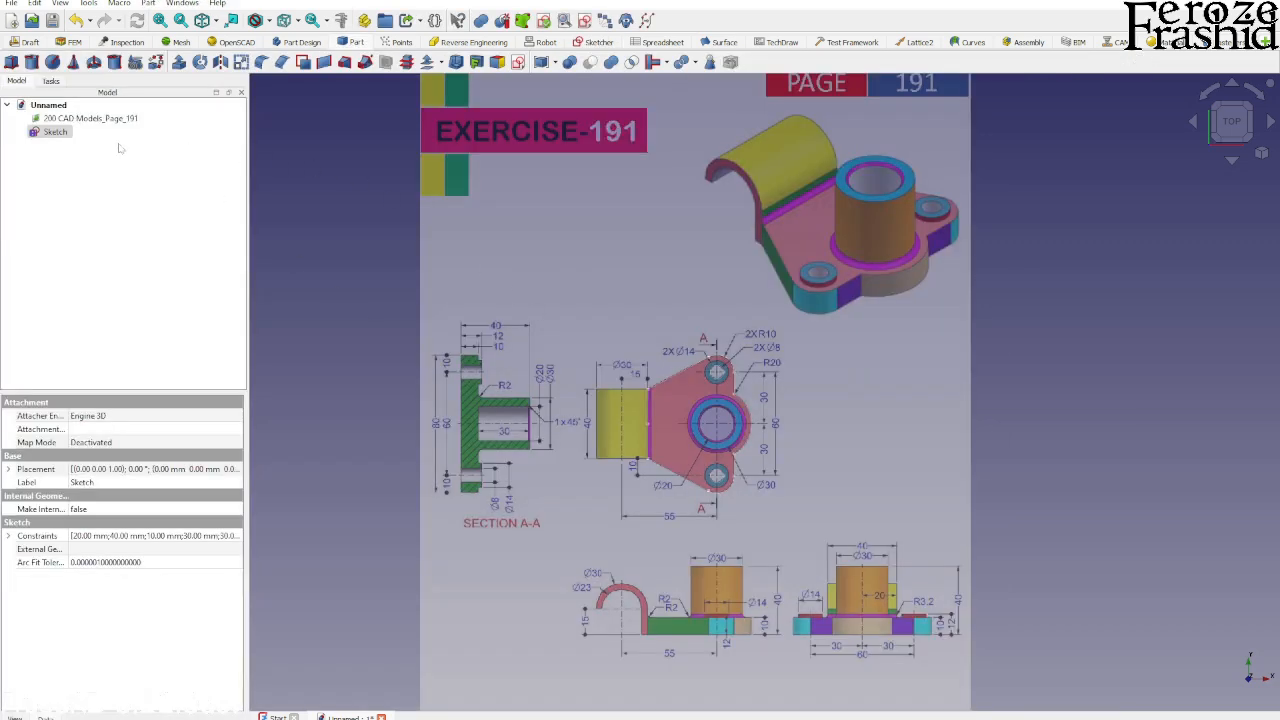
# Reopen the plate sketch to check its geometry and constraints, and close it again.
pyautogui.click(66, 131)
pyautogui.doubleClick(55, 132)
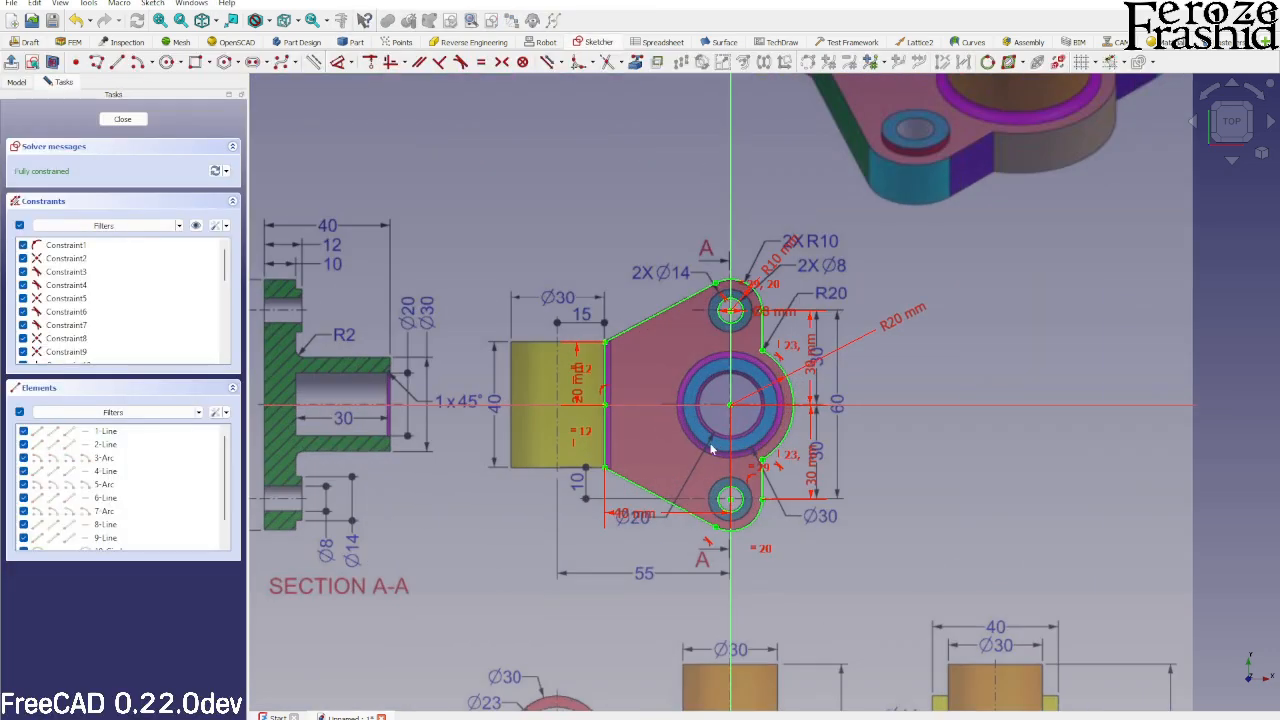
pyautogui.scroll(-3, 712, 450)
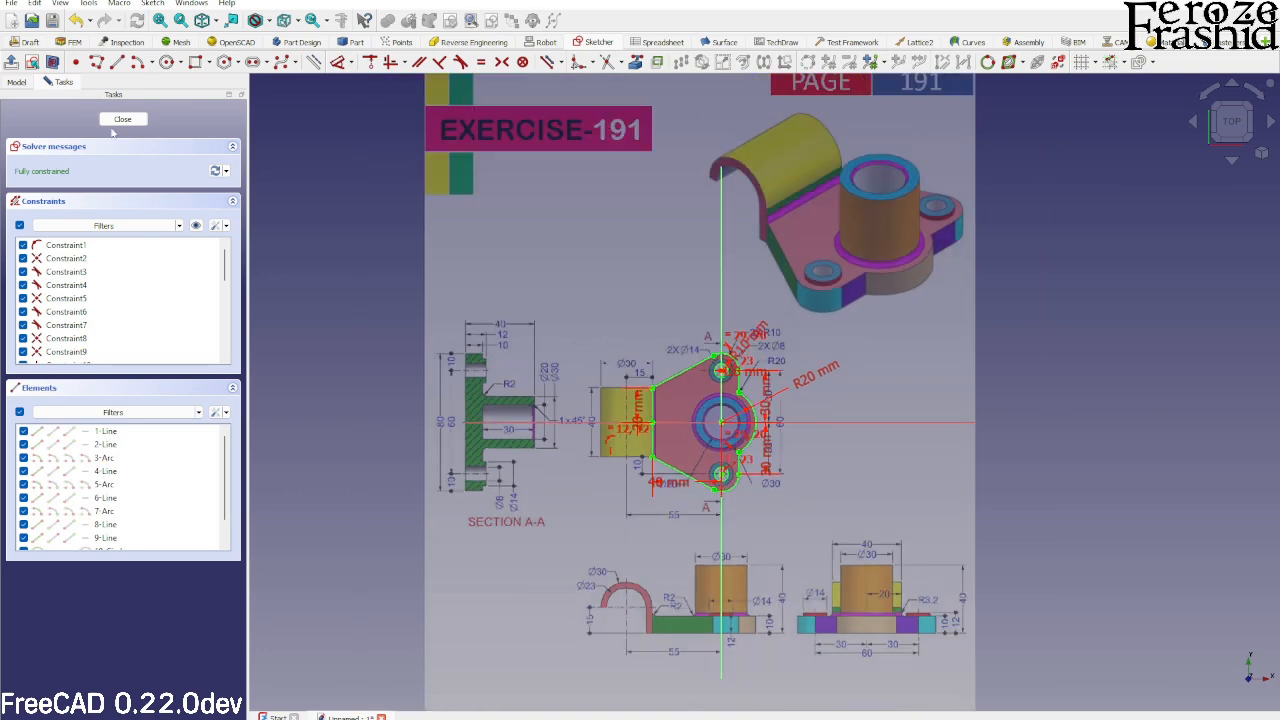
pyautogui.click(120, 120)
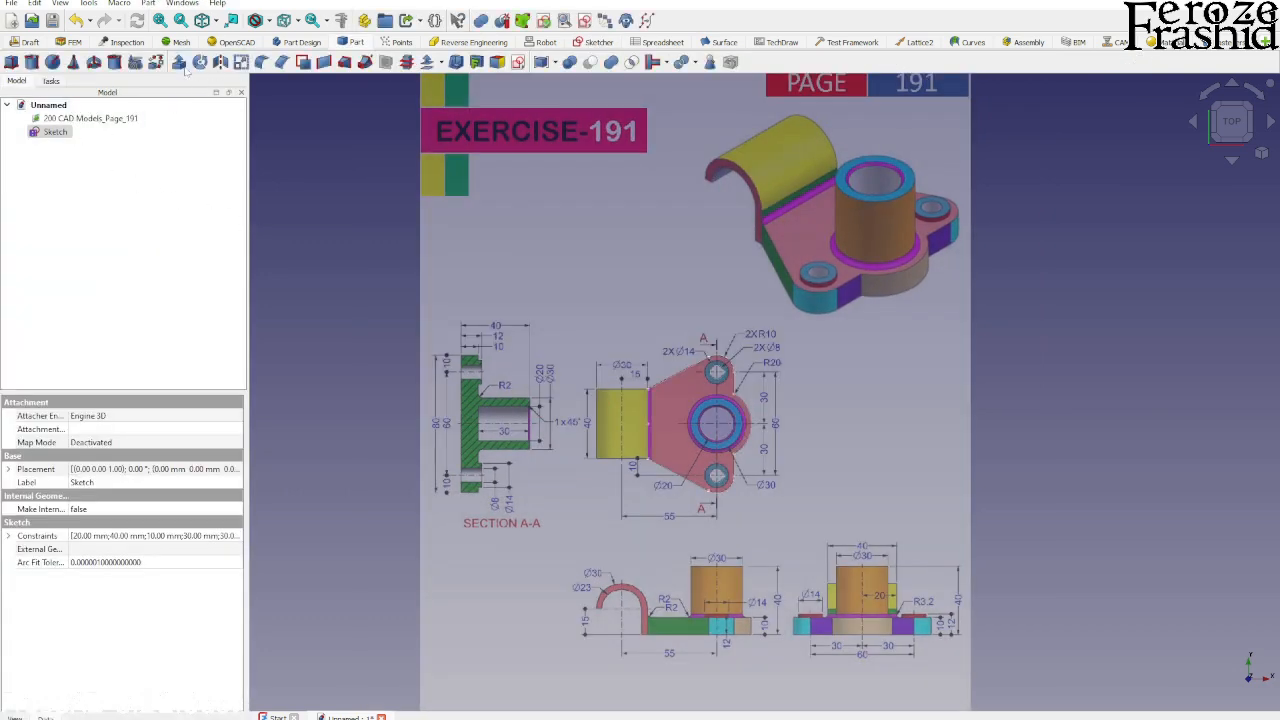
# Extrude the plate sketch 10 mm along its normal in the reversed direction as a solid.
pyautogui.click(178, 62)
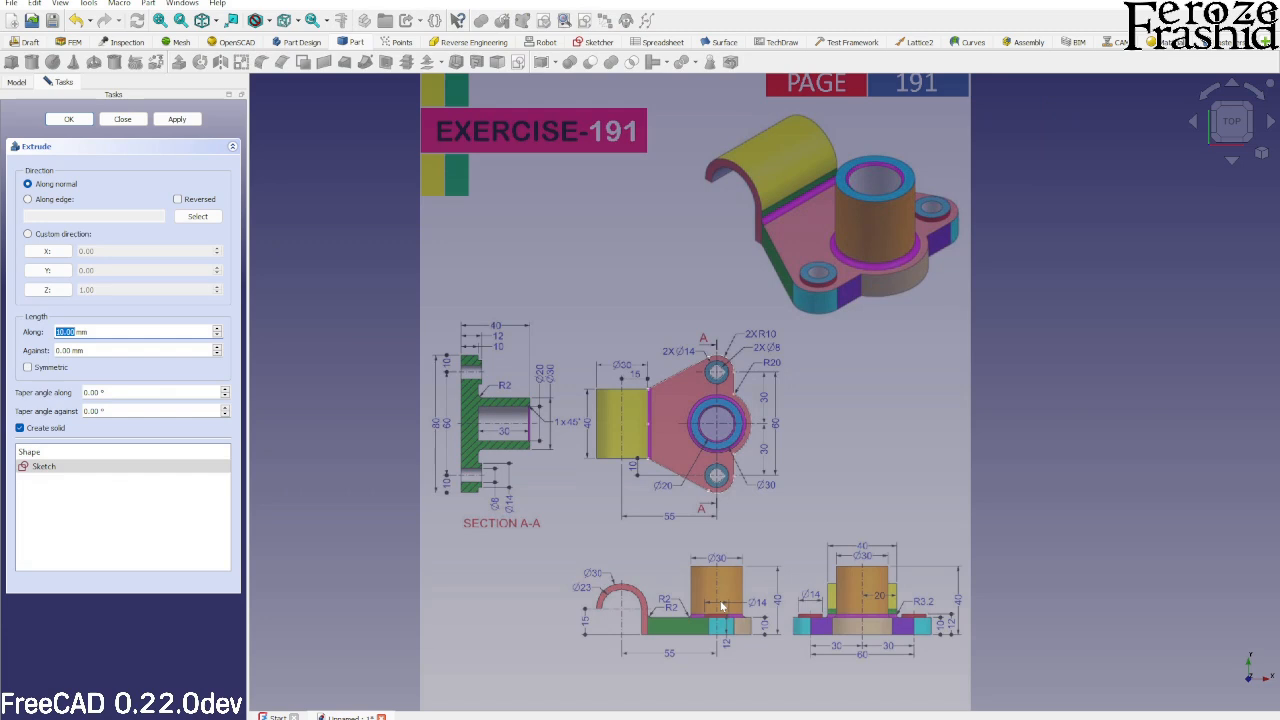
pyautogui.write('10')
pyautogui.click(178, 199)
pyautogui.click(175, 122)
pyautogui.click(132, 122)
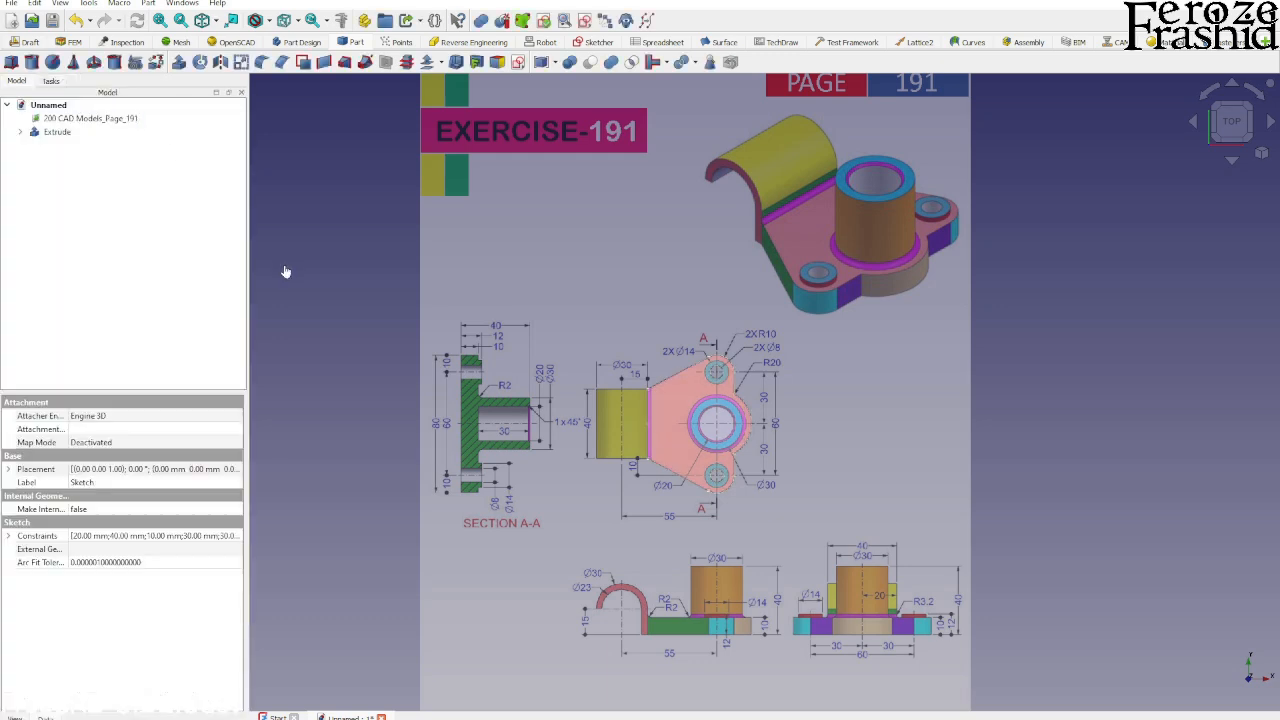
pyautogui.moveTo(821, 512); pyautogui.dragTo(764, 482, button='middle')
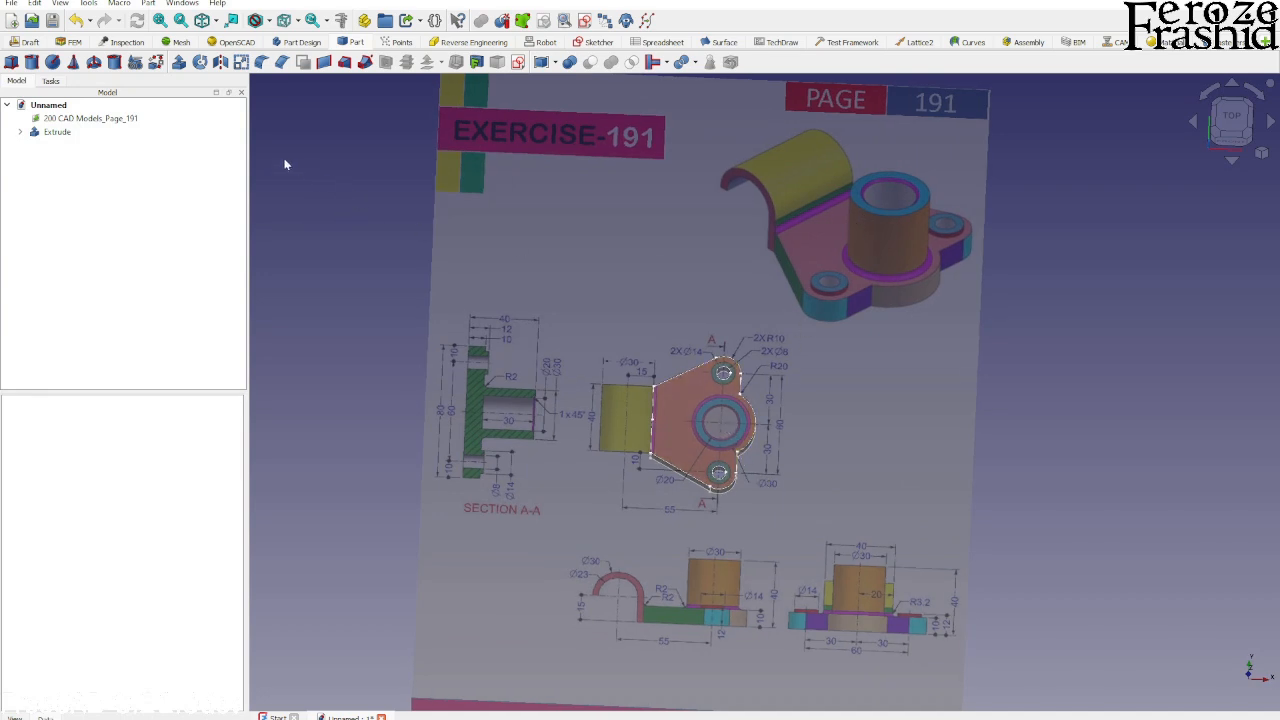
# Create the central boss as a tube with outer radius 15 mm, inner radius 10 mm and height 30 mm.
pyautogui.click(114, 62)
pyautogui.tripleClick(141, 187)
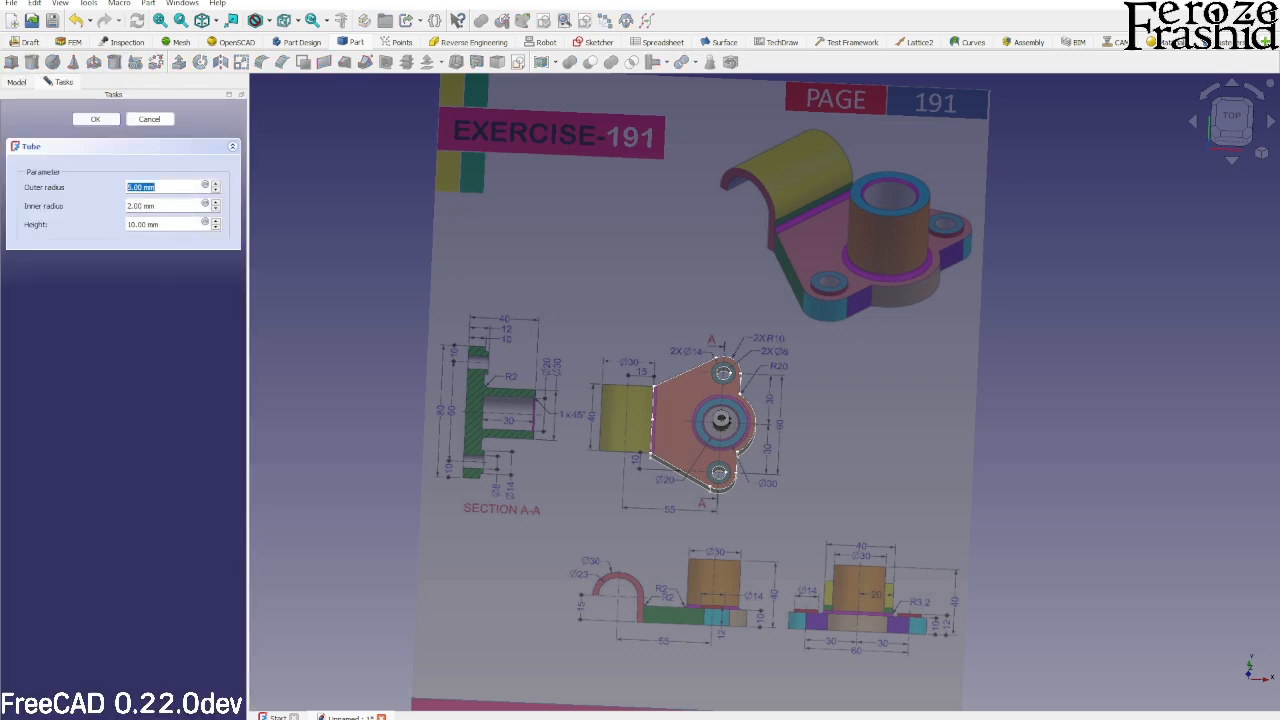
pyautogui.write('15')
pyautogui.press('Tab')
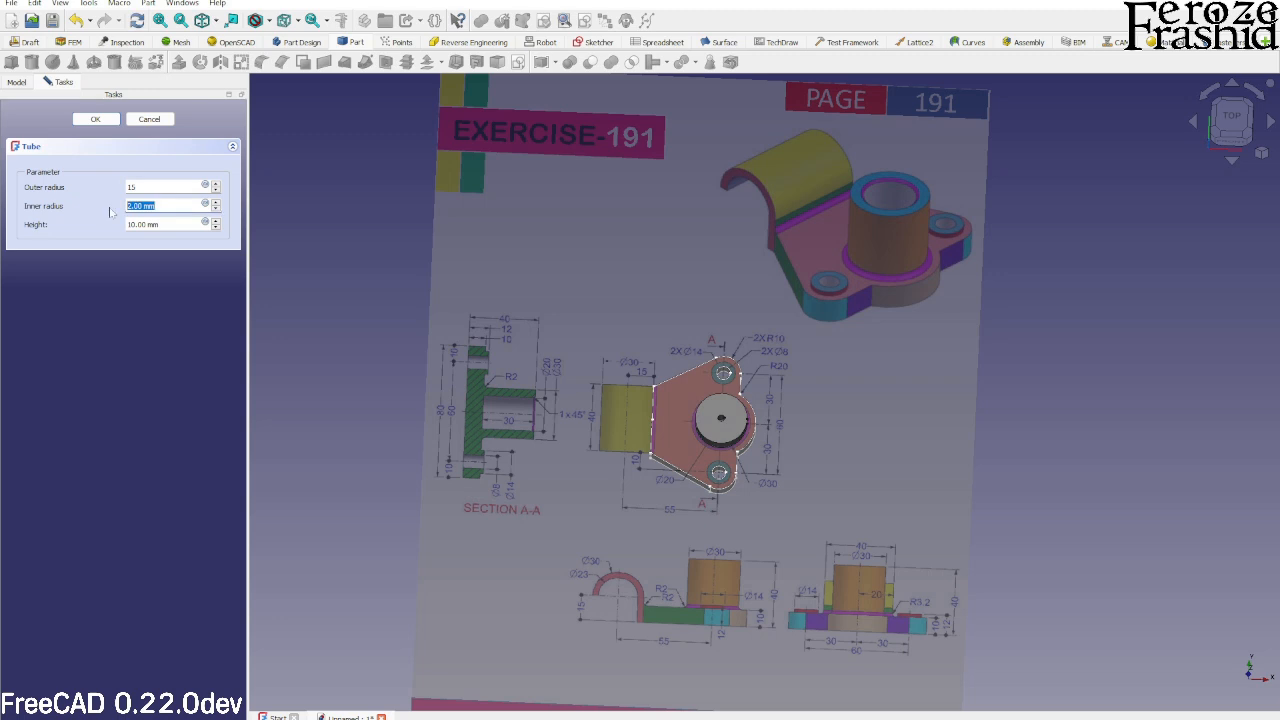
pyautogui.write('10')
pyautogui.press('Tab')
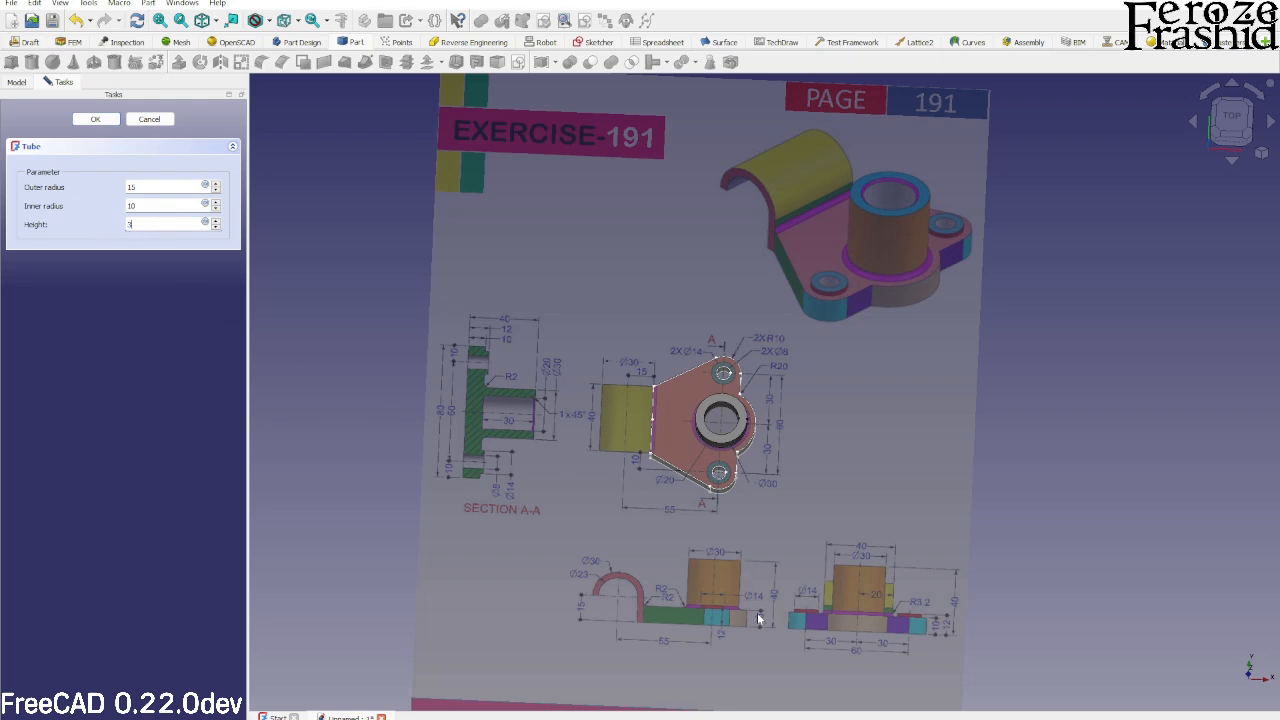
pyautogui.click(95, 119)
# Hide and show the reference drawing to examine the extruded plate and tube against its views.
pyautogui.moveTo(648, 444); pyautogui.dragTo(667, 346, button='middle')
pyautogui.click(841, 484)
pyautogui.press('space')
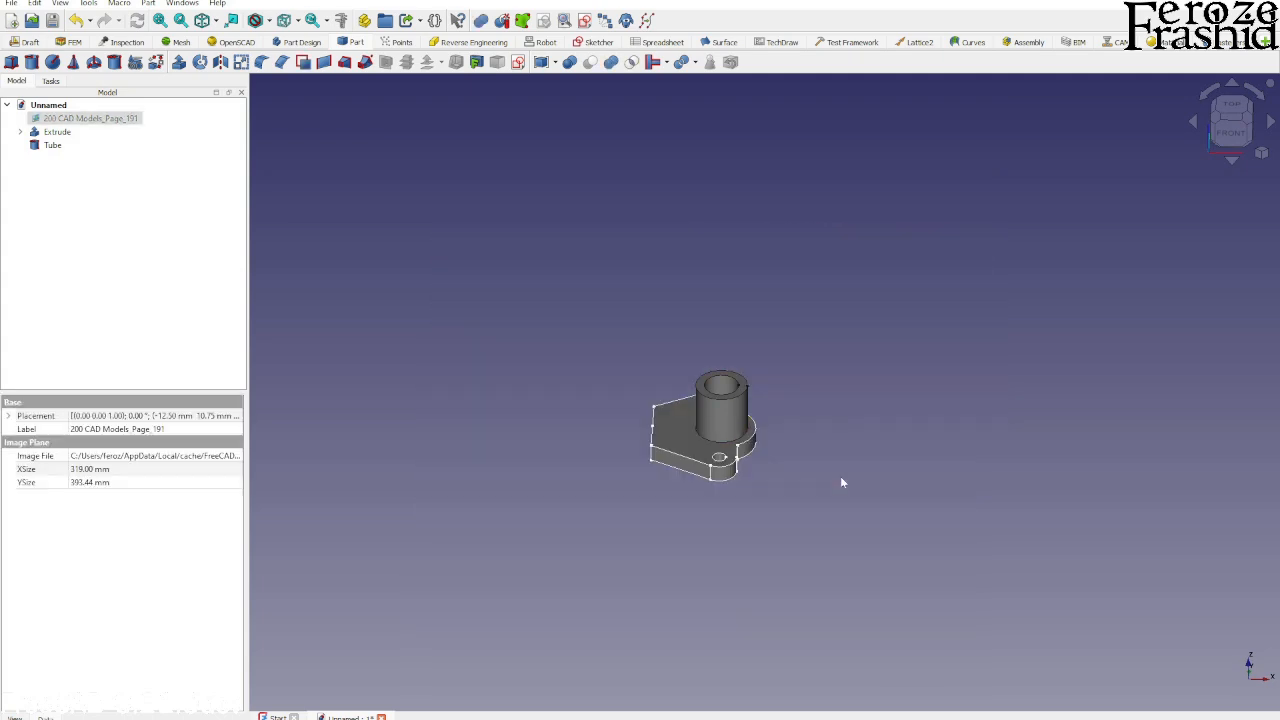
pyautogui.press('space')
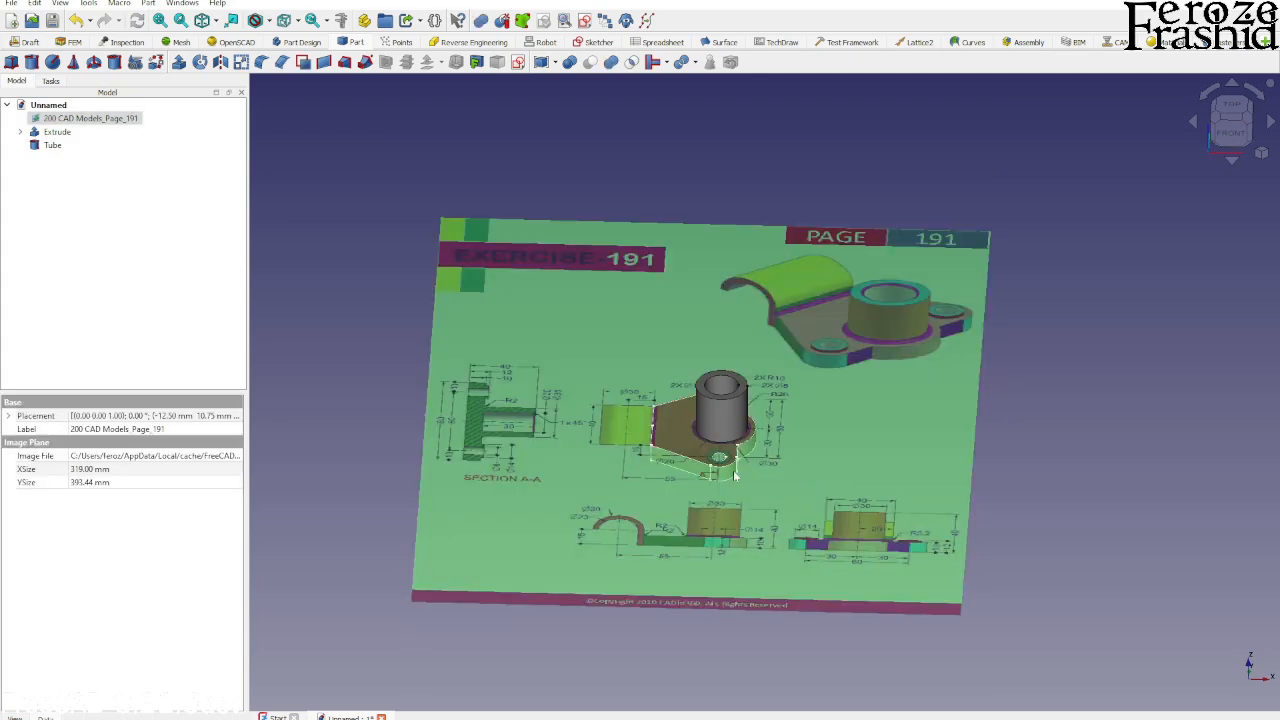
pyautogui.press('2')
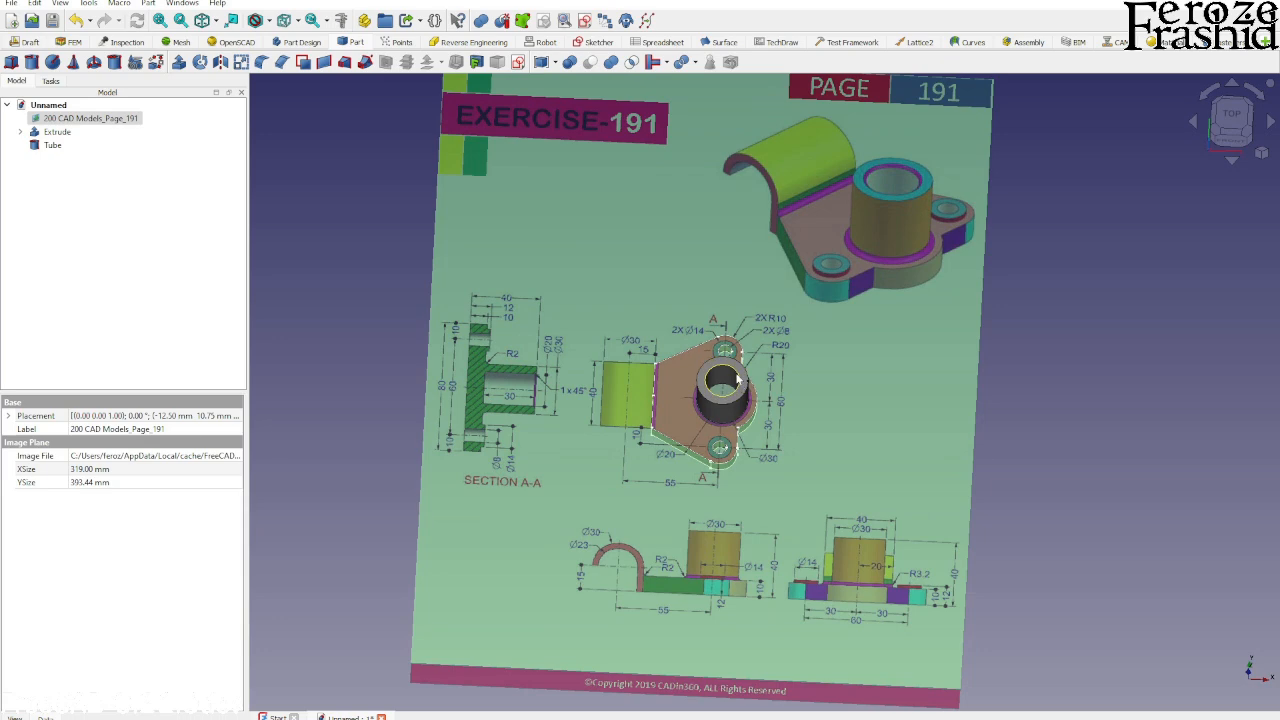
pyautogui.scroll(5, 738, 378)
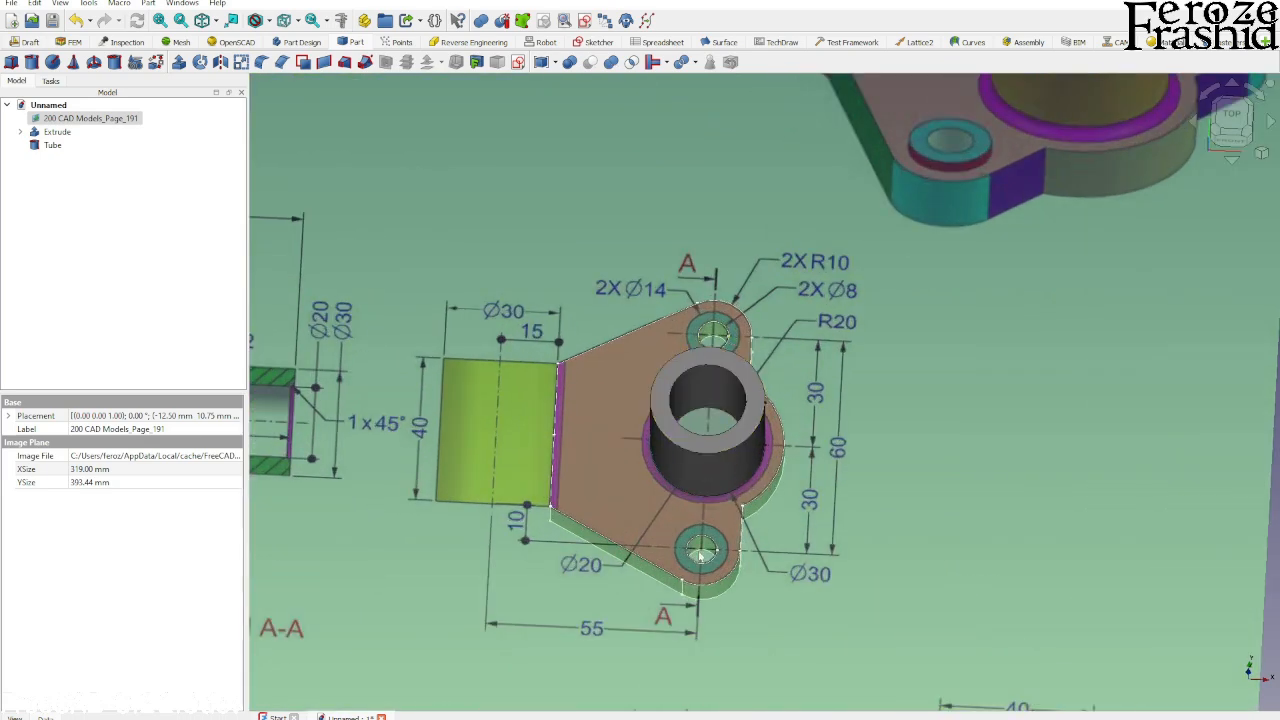
pyautogui.scroll(-3, 833, 377)
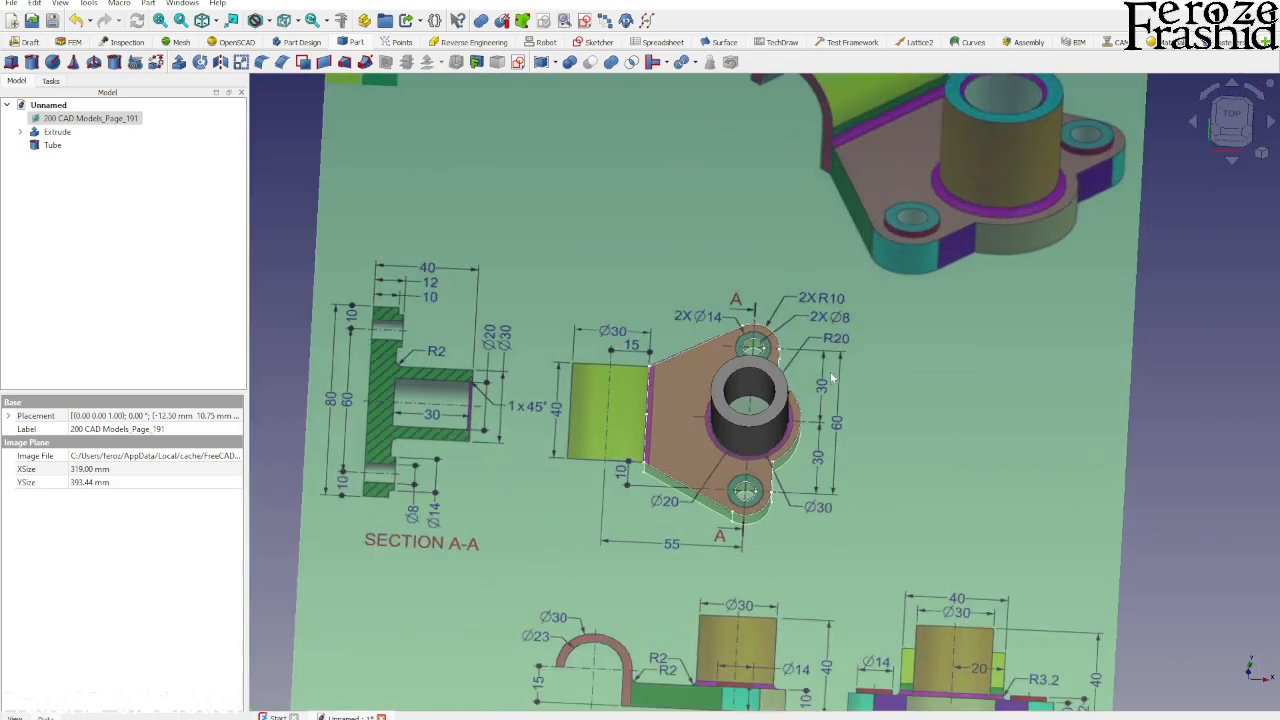
pyautogui.click(1175, 441)
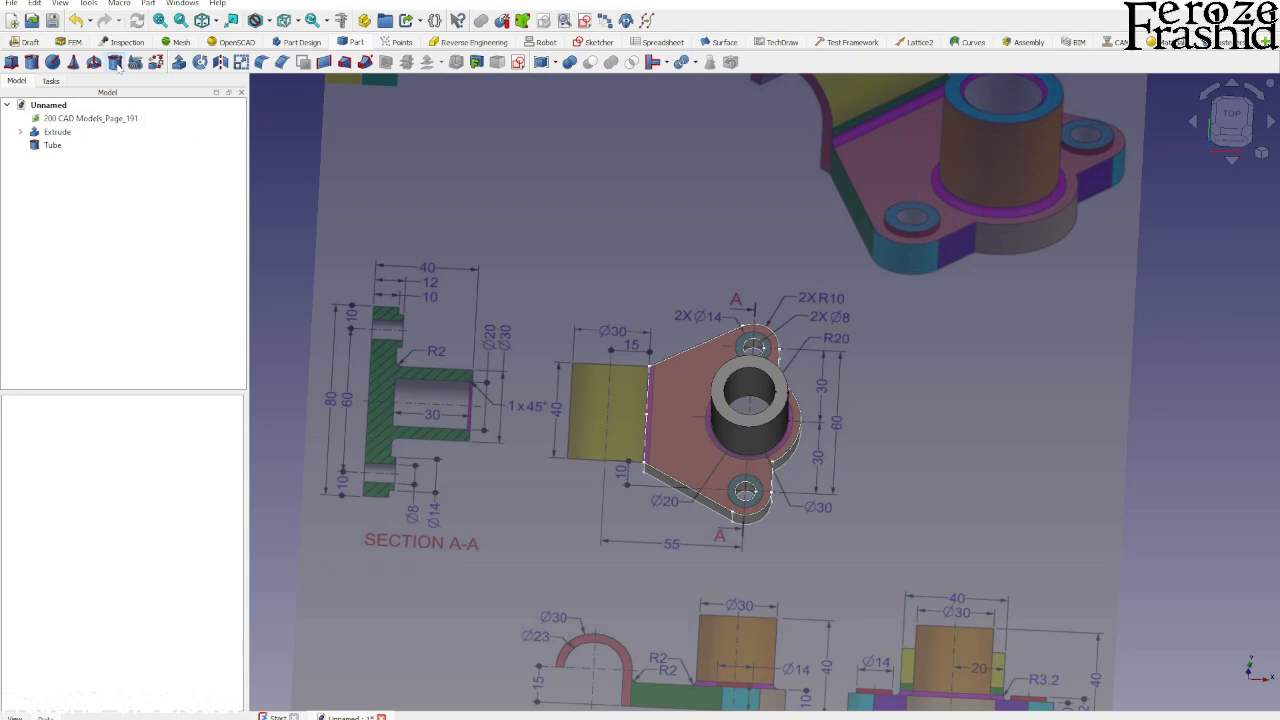
# Create a second tube for the lug collar with outer radius 7 mm, inner radius 4 mm and height 2 mm.
pyautogui.click(114, 62)
pyautogui.scroll(3, 746, 345)
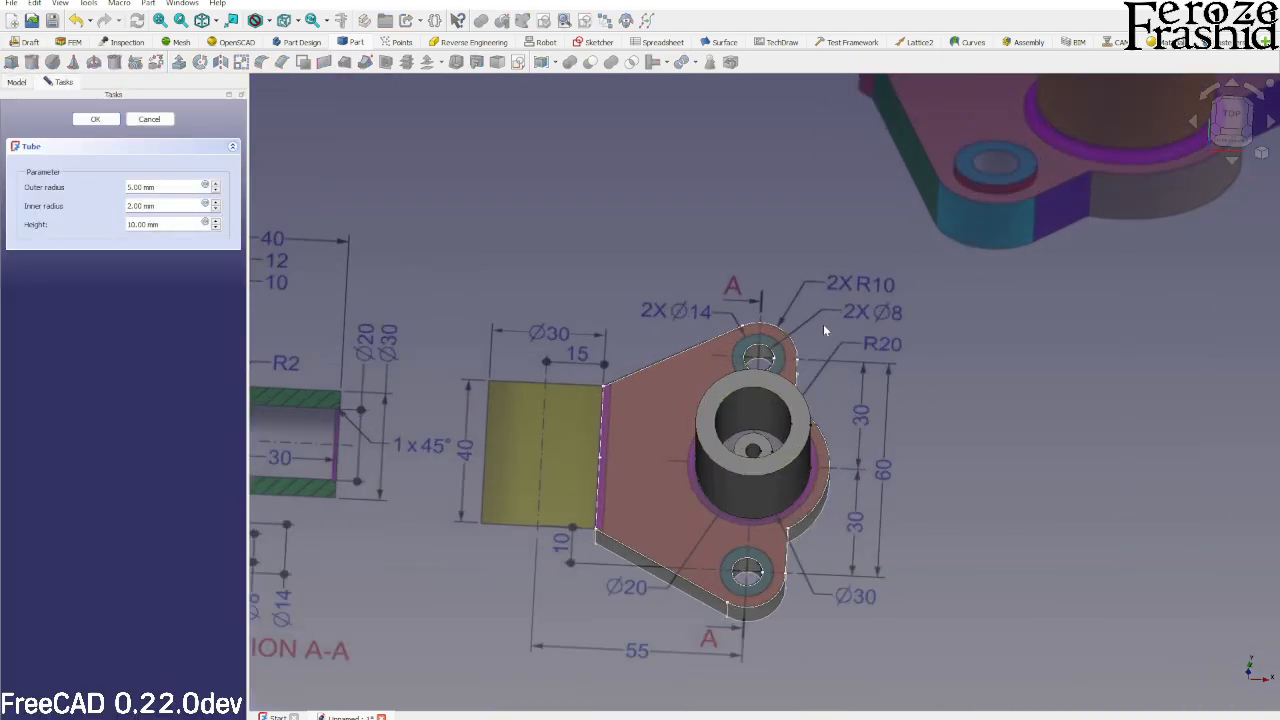
pyautogui.press('Tab')
pyautogui.write('4')
pyautogui.hotkey('shift', 'Tab')
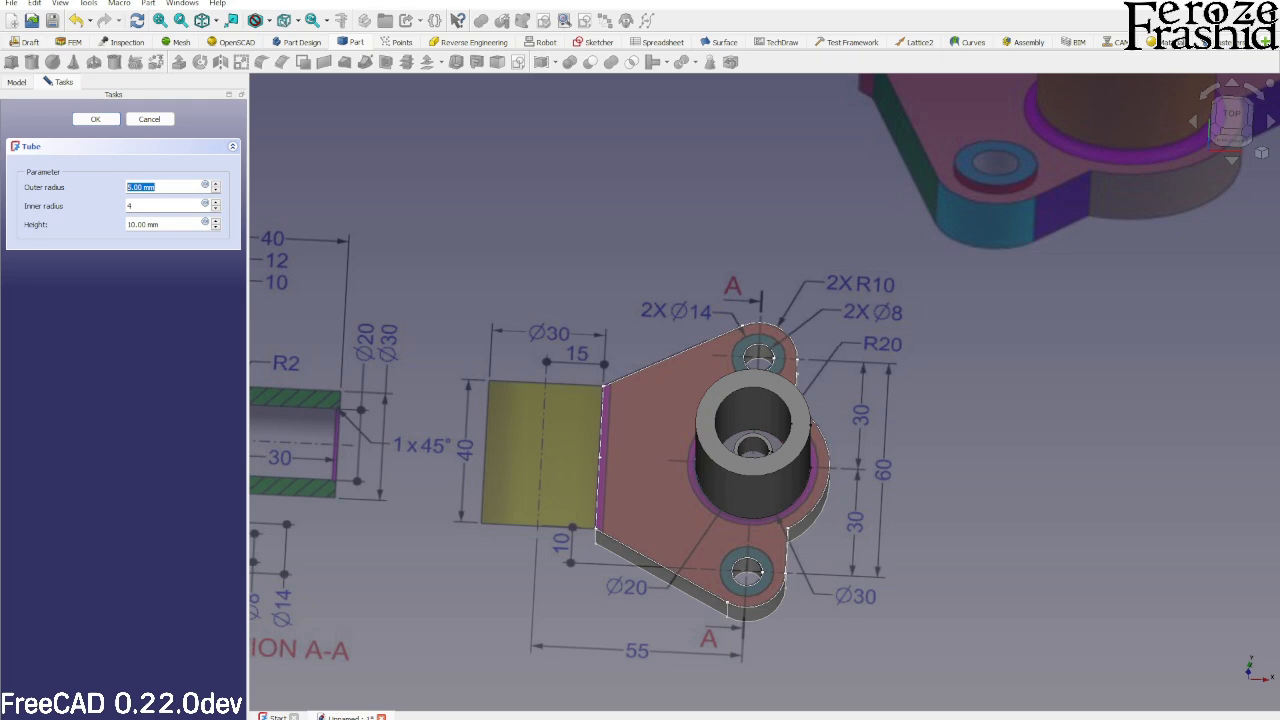
pyautogui.write('7')
pyautogui.scroll(-5, 615, 255)
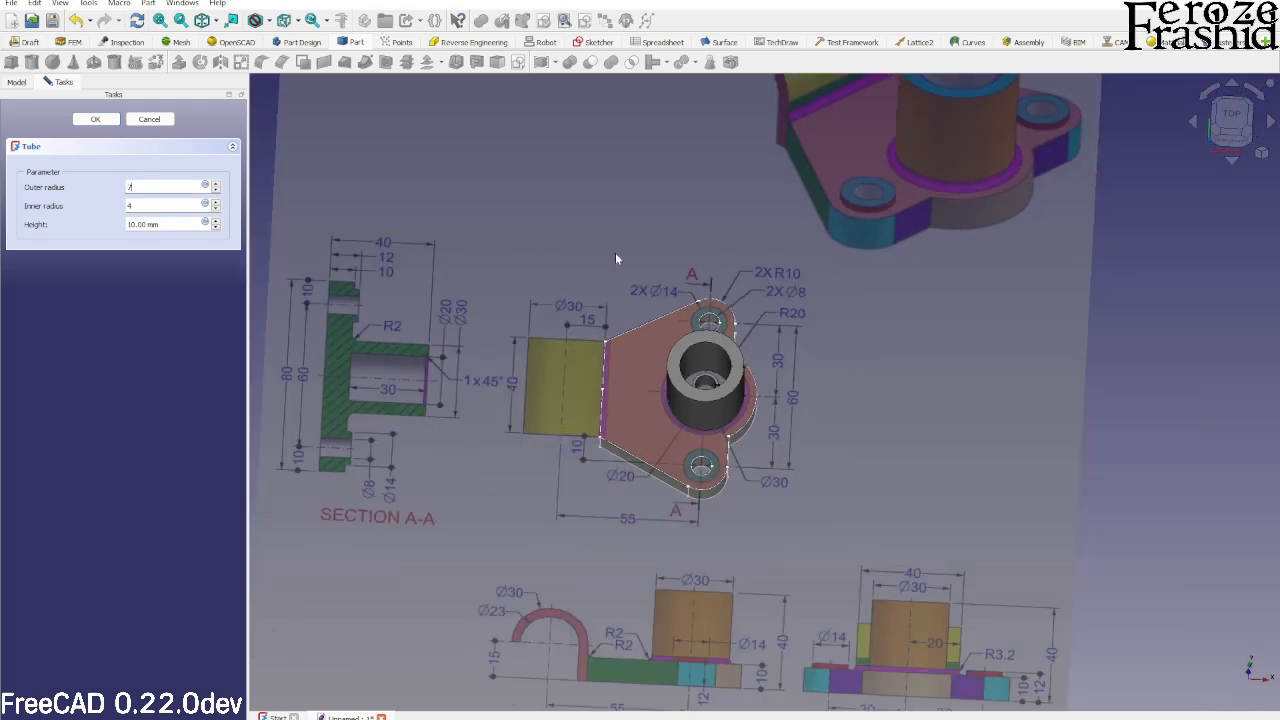
pyautogui.scroll(4, 868, 538)
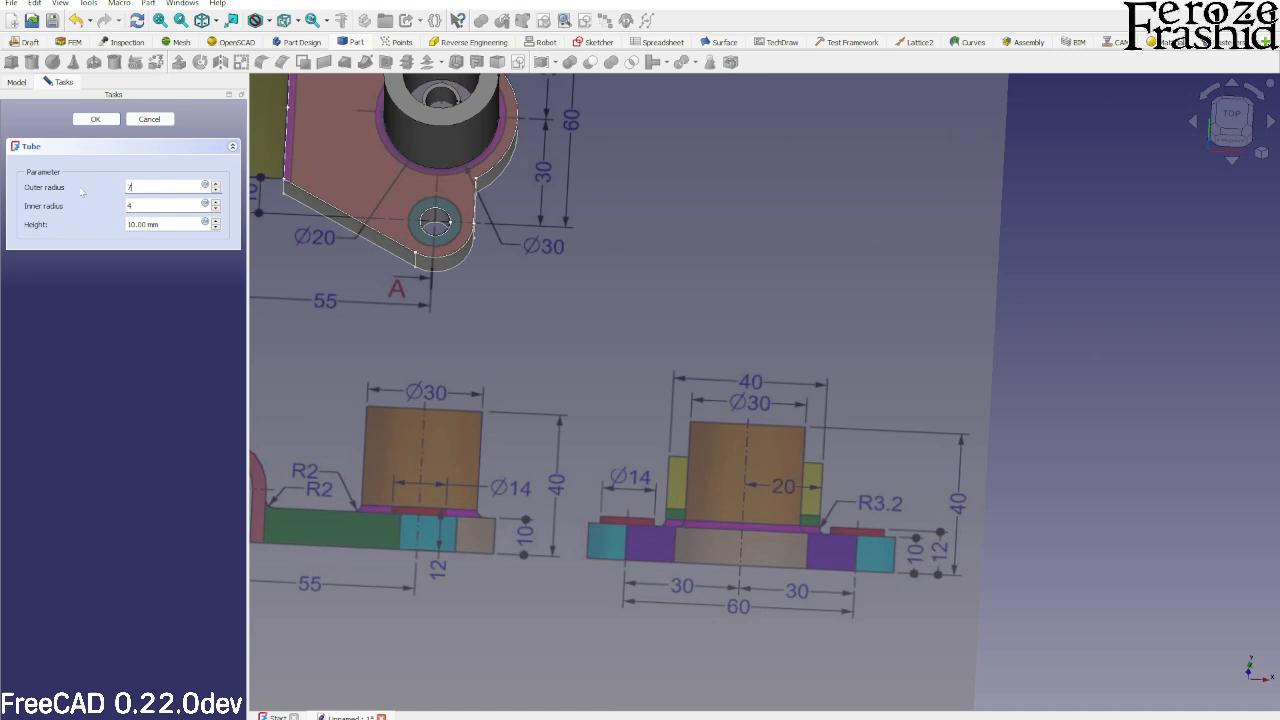
pyautogui.press('Tab')
pyautogui.press('Return')
pyautogui.scroll(-3, 512, 337)
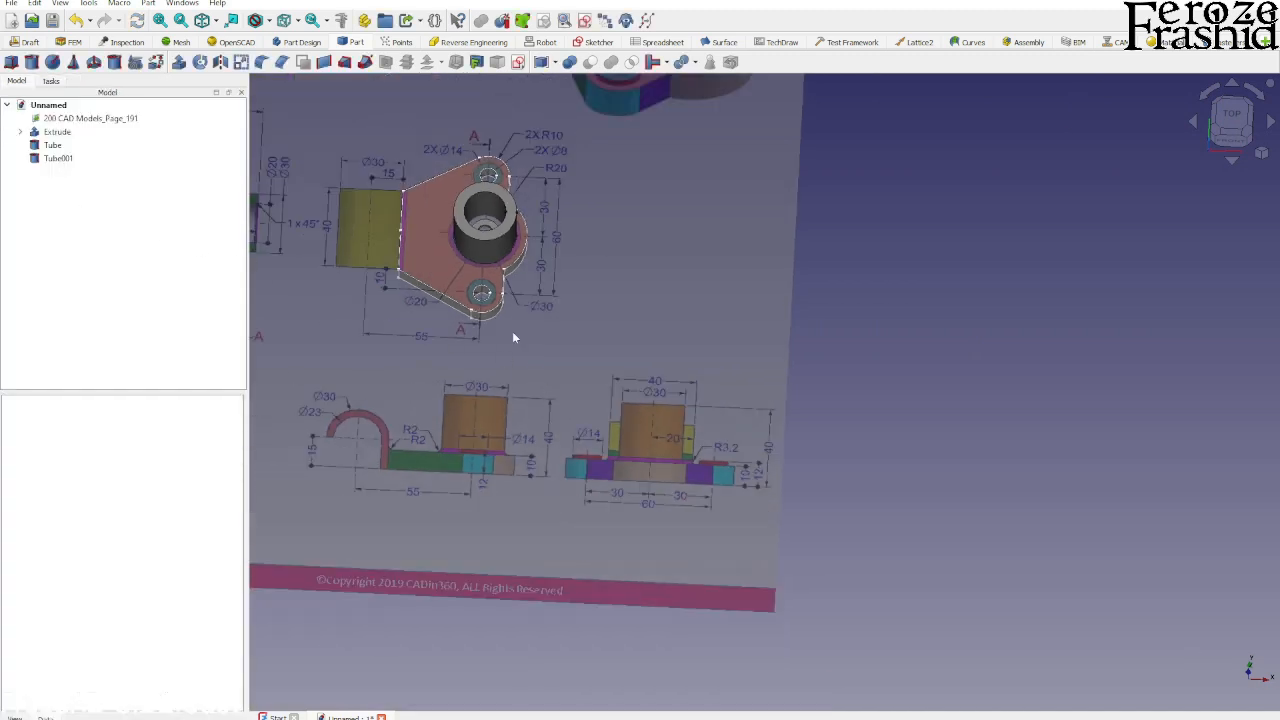
# Move the small collar tube onto the upper lug hole by setting its Y position to 30 mm.
pyautogui.click(58, 158)
pyautogui.scroll(3, 526, 205)
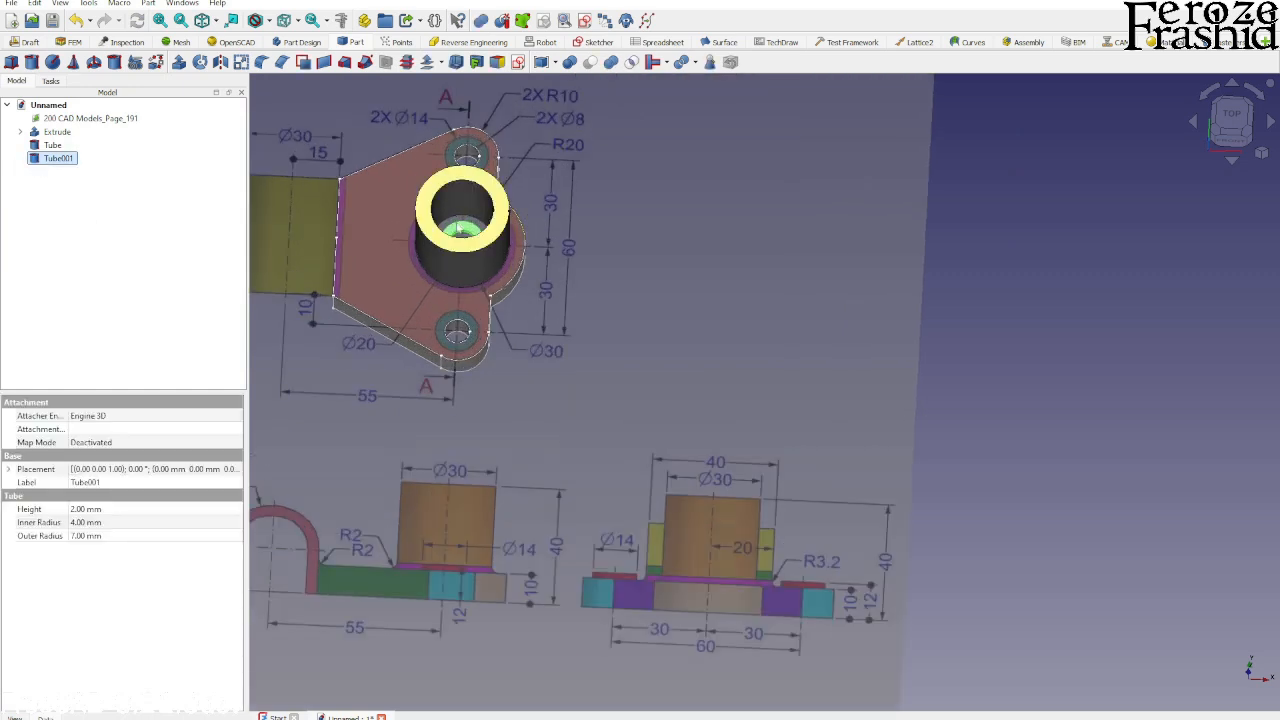
pyautogui.click(8, 469)
pyautogui.click(21, 509)
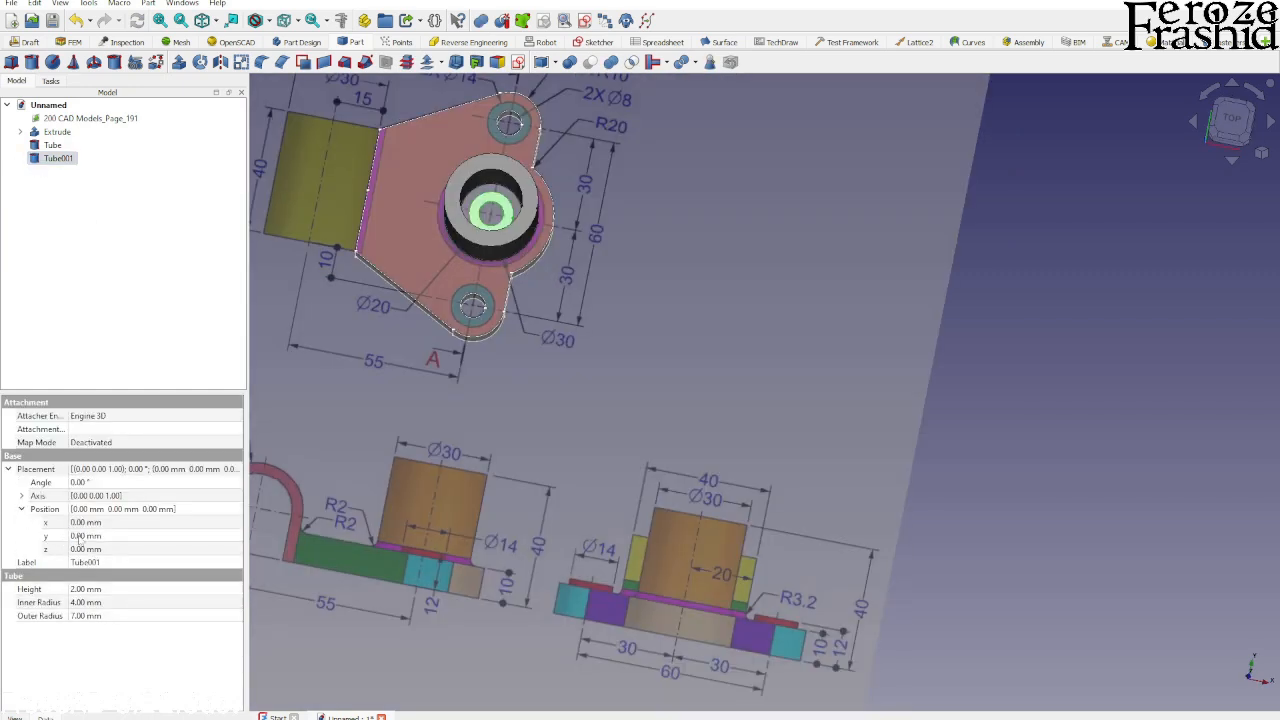
pyautogui.click(82, 536)
pyautogui.write('30')
pyautogui.press('Return')
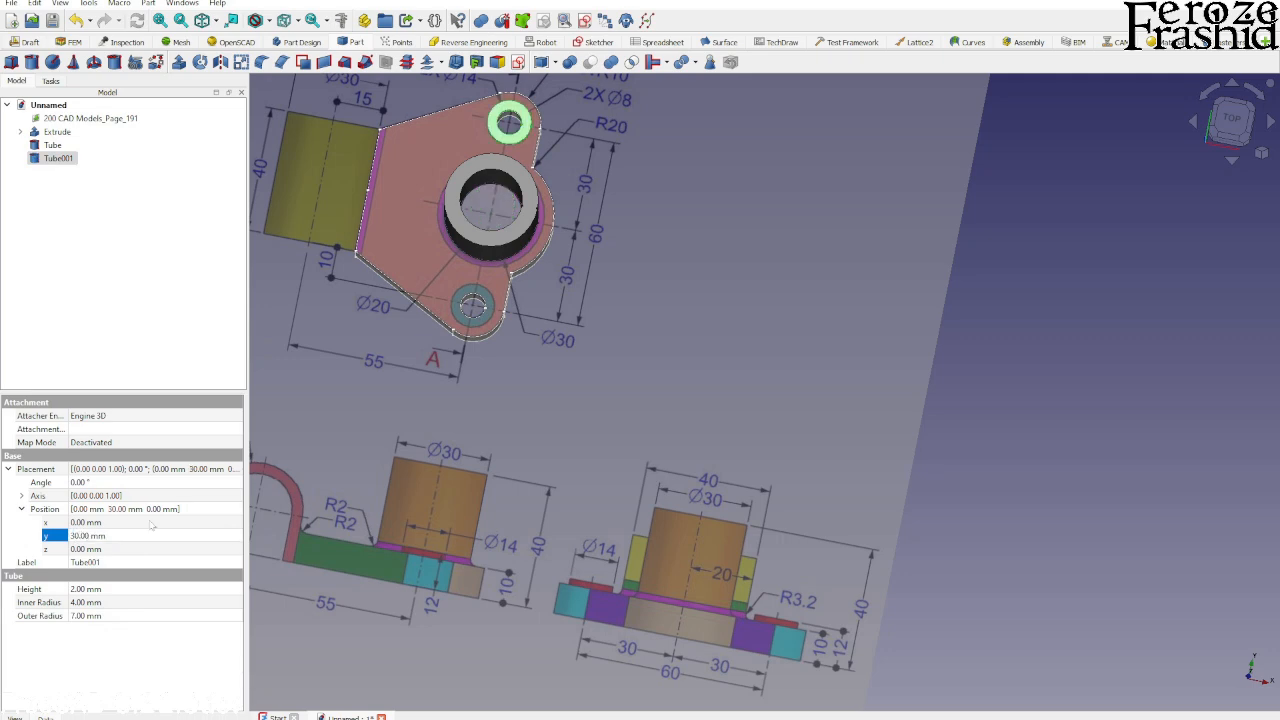
pyautogui.scroll(-4, 753, 326)
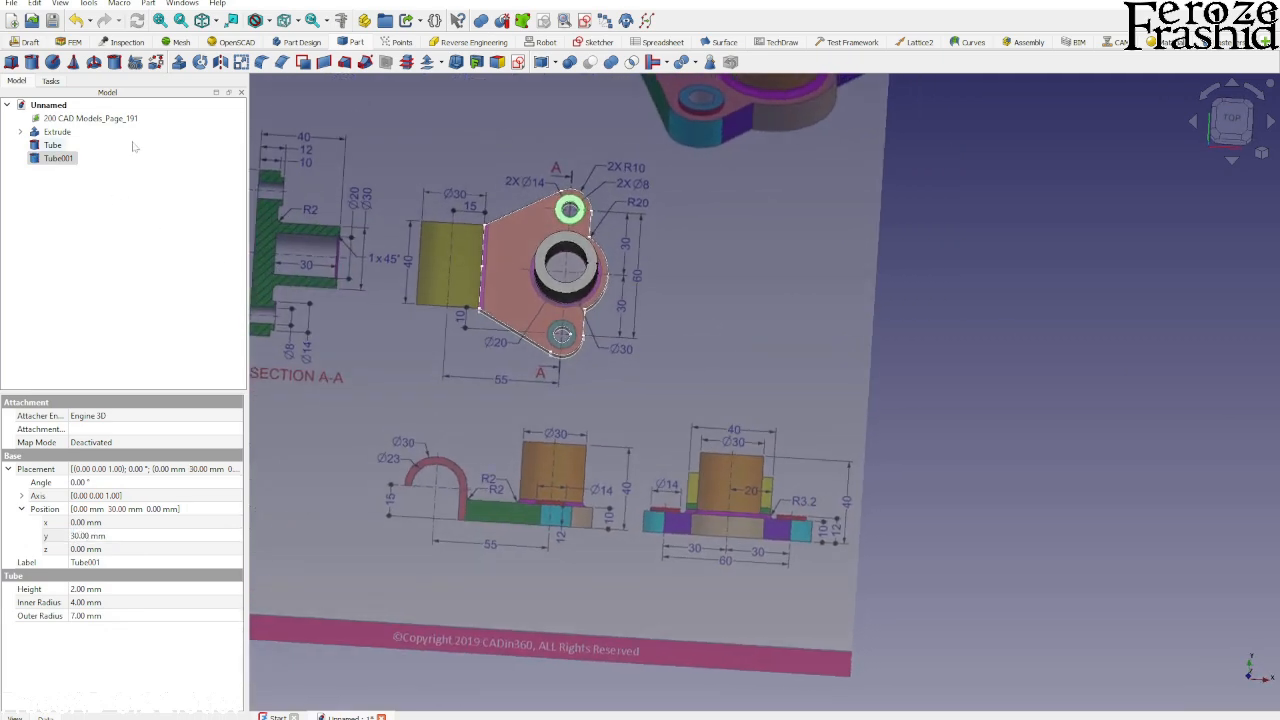
# Mirror the small collar tube across the XZ plane onto the lower lug hole.
pyautogui.click(221, 62)
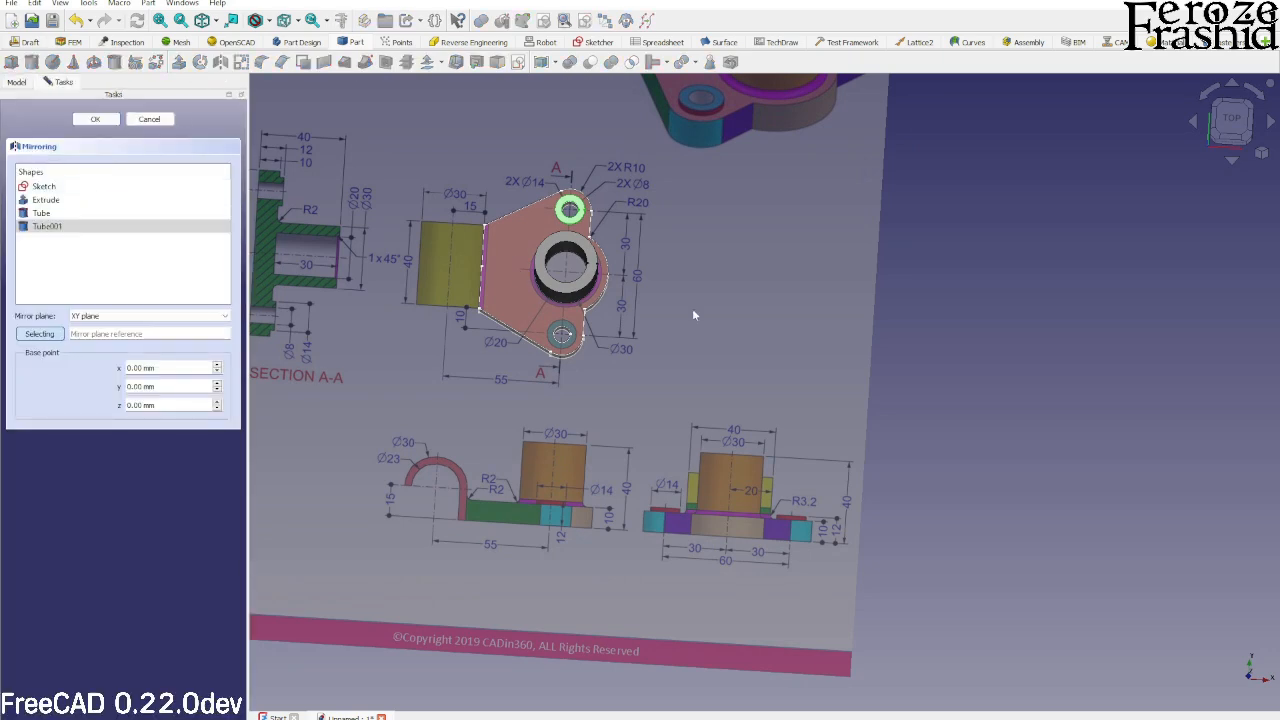
pyautogui.moveTo(662, 421); pyautogui.dragTo(686, 434, button='middle')
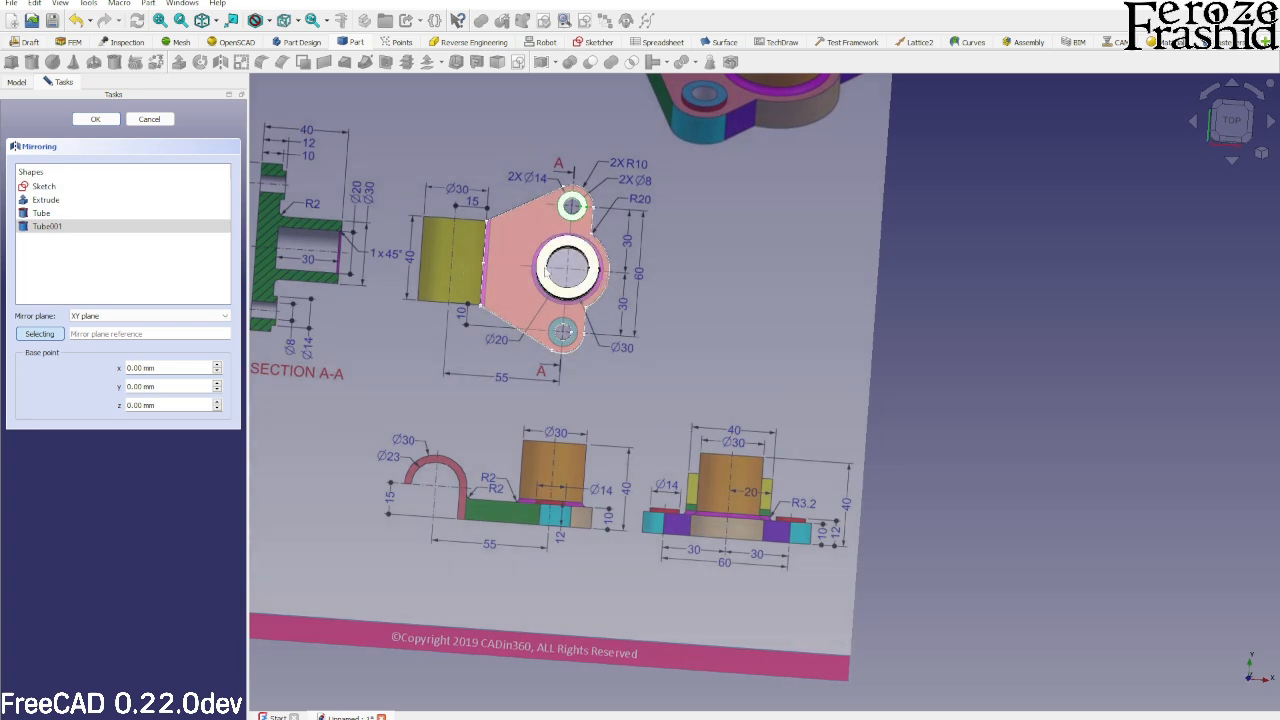
pyautogui.click(165, 318)
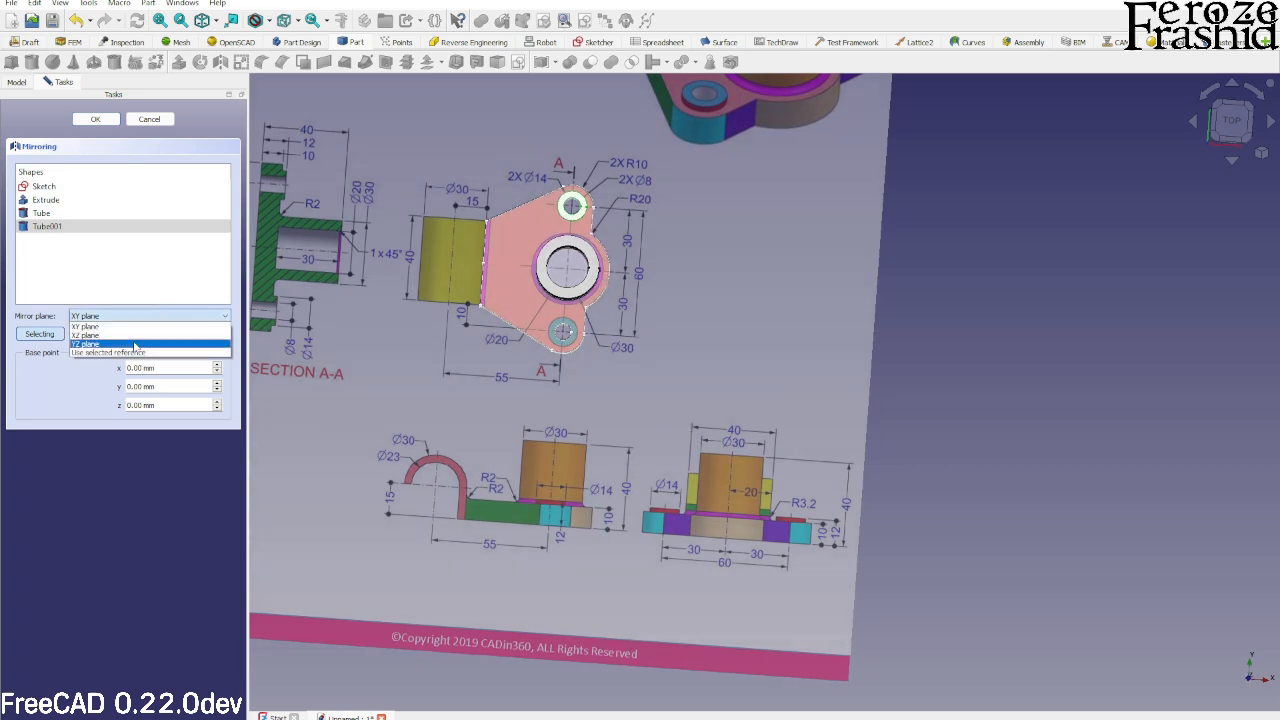
pyautogui.click(134, 344)
pyautogui.click(95, 119)
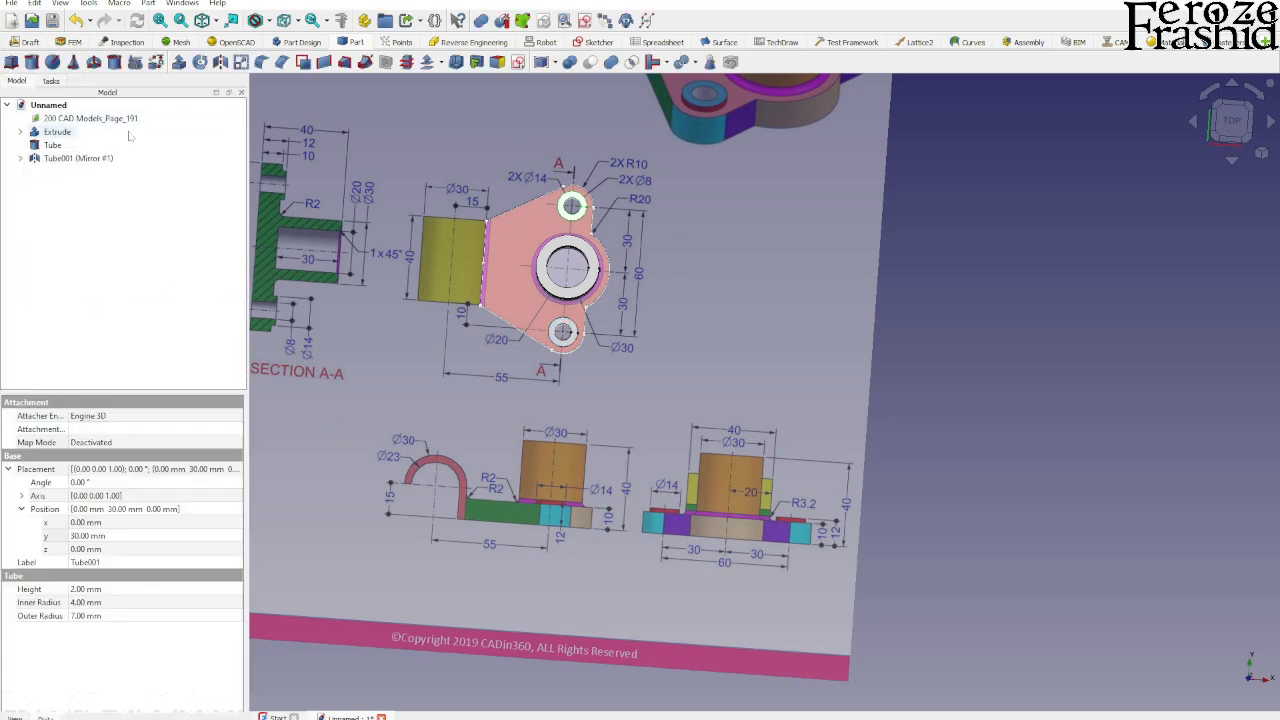
# Examine the mirrored collar with the reference drawing hidden and shown, and the curved hook's dimensions in the side view.
pyautogui.moveTo(660, 330); pyautogui.dragTo(643, 299, button='middle')
pyautogui.click(689, 378)
pyautogui.press('space')
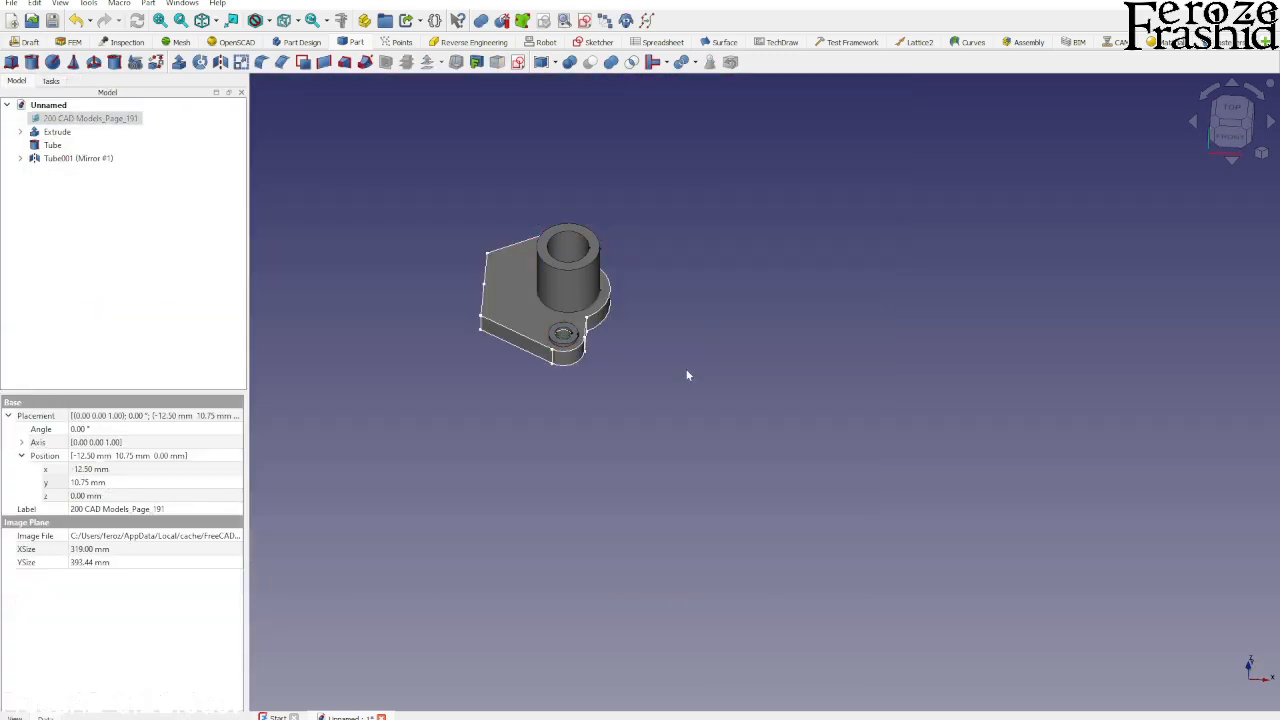
pyautogui.scroll(1, 489, 277)
pyautogui.moveTo(530, 338); pyautogui.dragTo(598, 280, button='middle')
pyautogui.press('space')
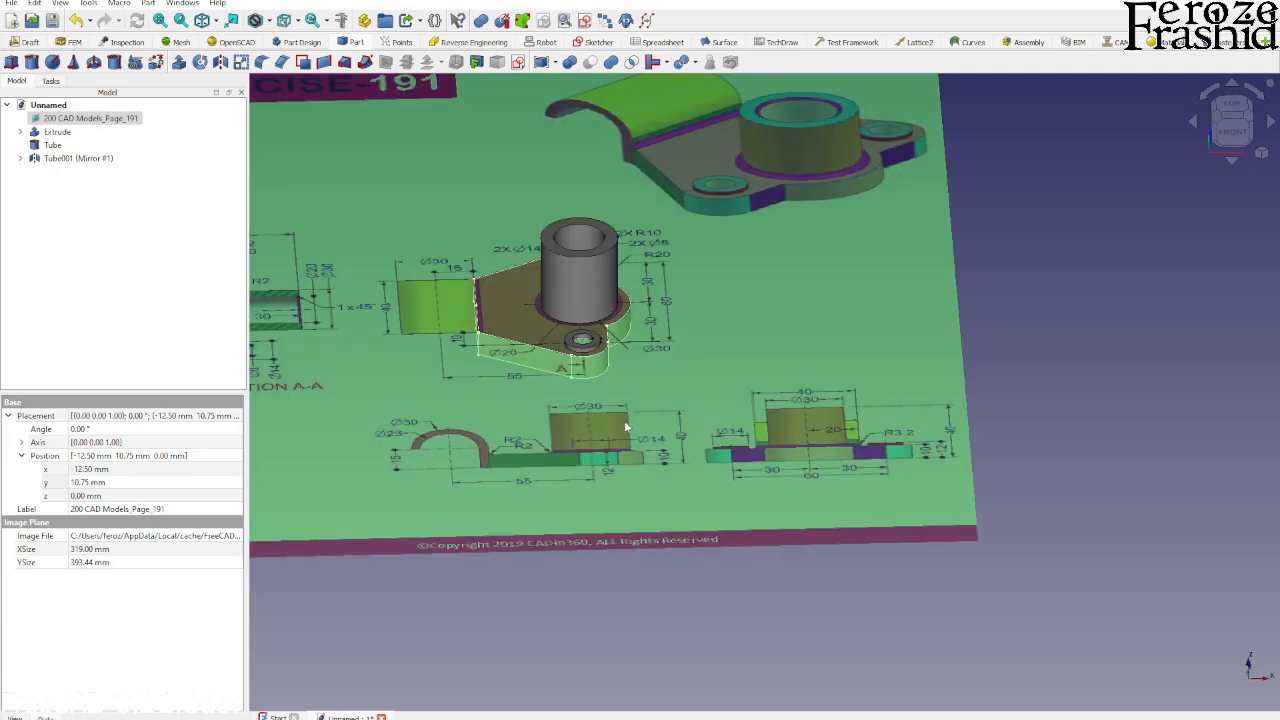
pyautogui.moveTo(627, 418)
pyautogui.mouseDown(button='middle')
pyautogui.moveTo(639, 359)
pyautogui.moveTo(625, 437)
pyautogui.mouseUp(button='middle')
pyautogui.scroll(3, 474, 456)
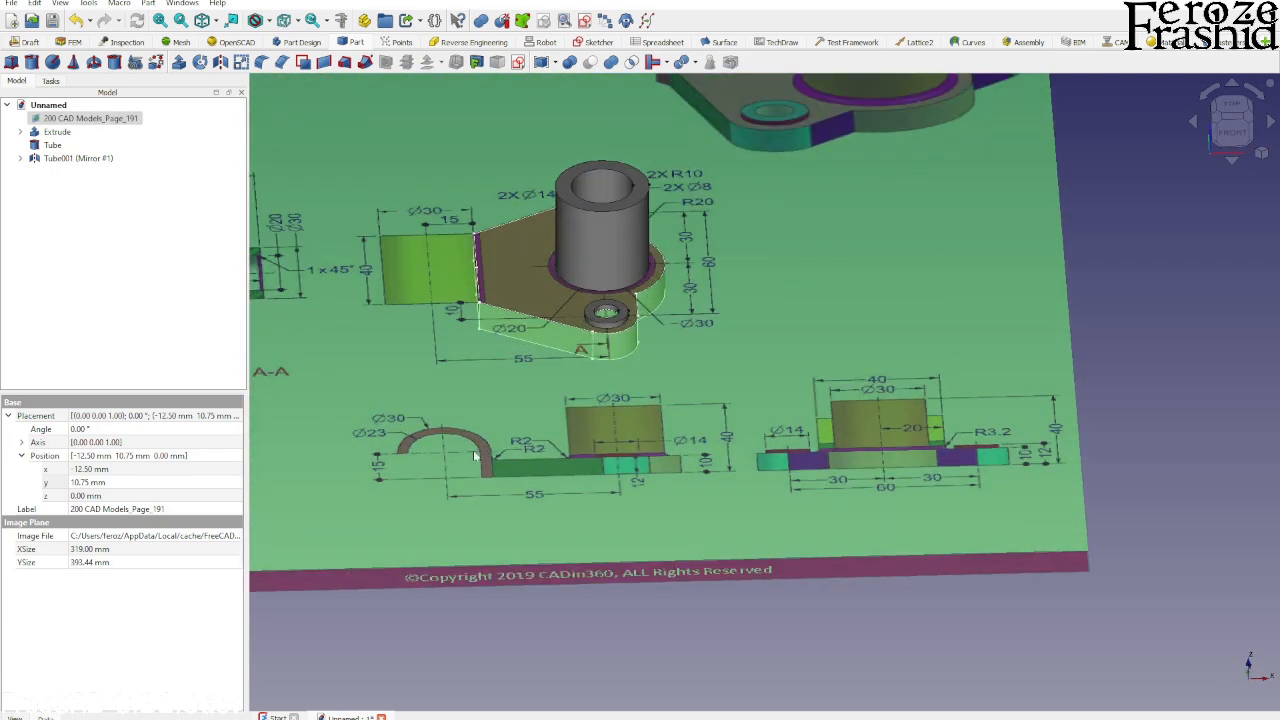
pyautogui.scroll(1, 461, 458)
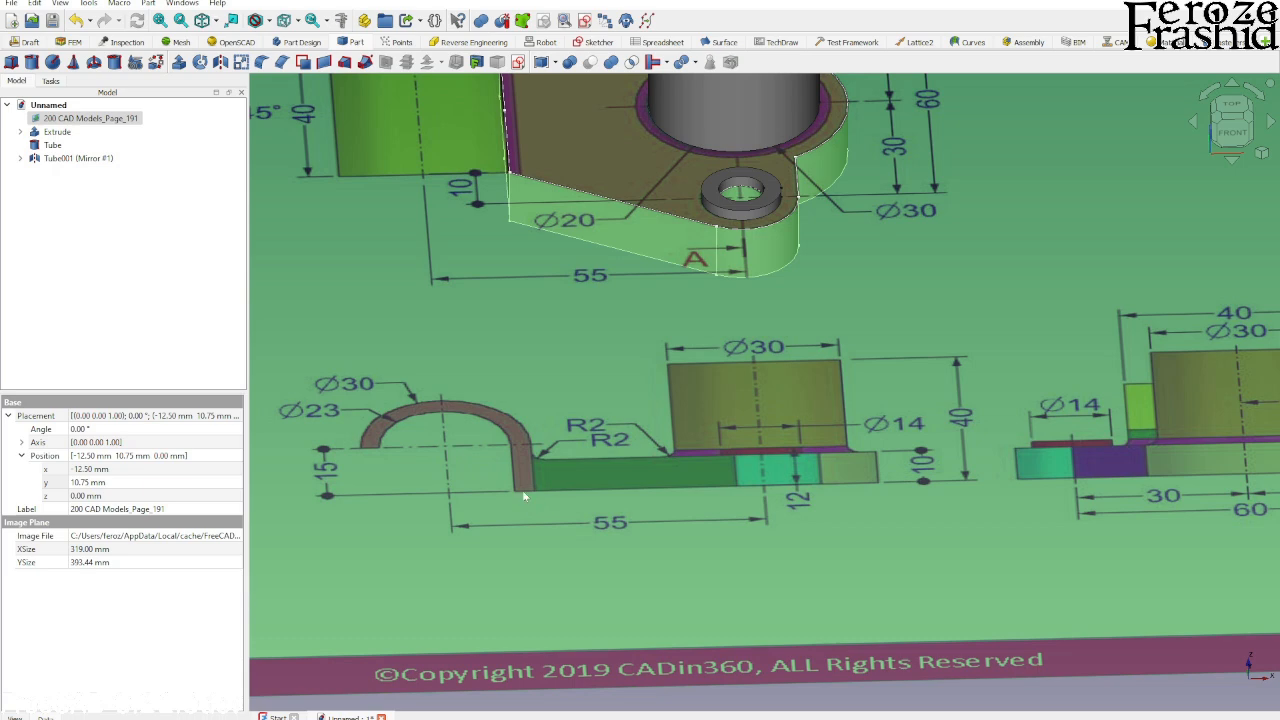
pyautogui.scroll(-6, 523, 495)
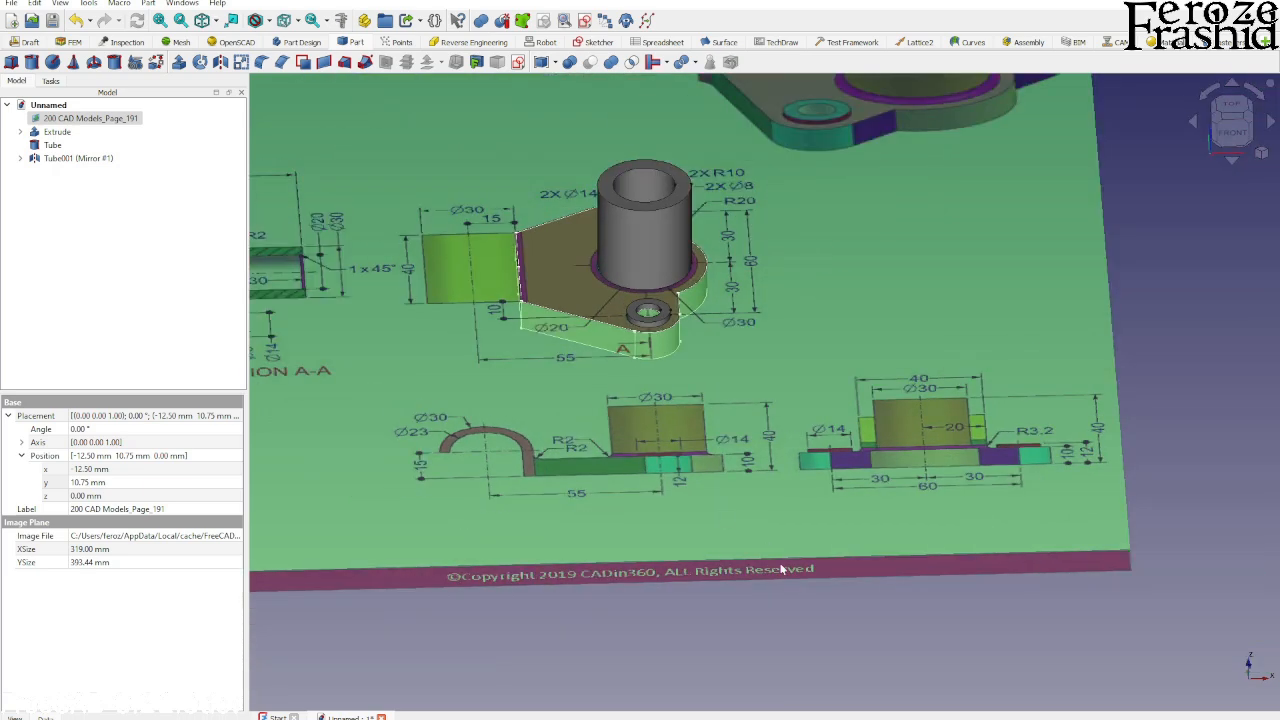
# Create a sketch on the XZ plane and reference the plate's straight end edge as external geometry.
pyautogui.click(734, 590)
pyautogui.press('1')
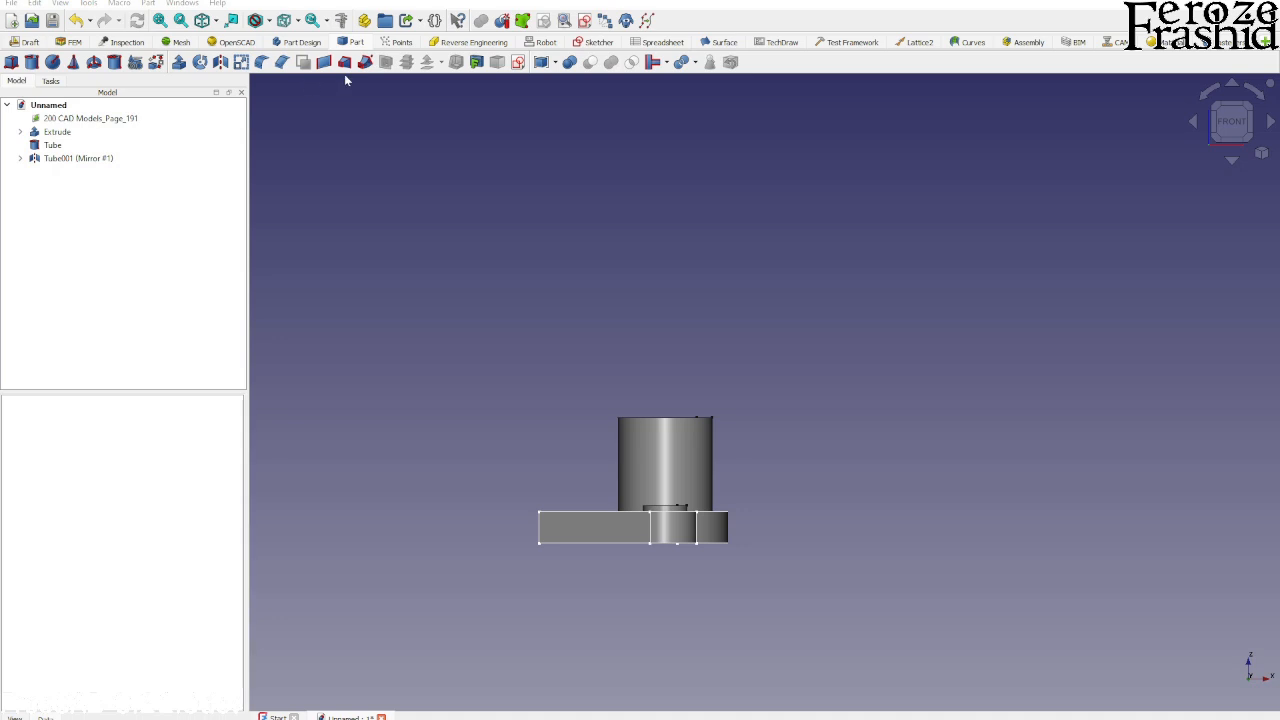
pyautogui.click(517, 62)
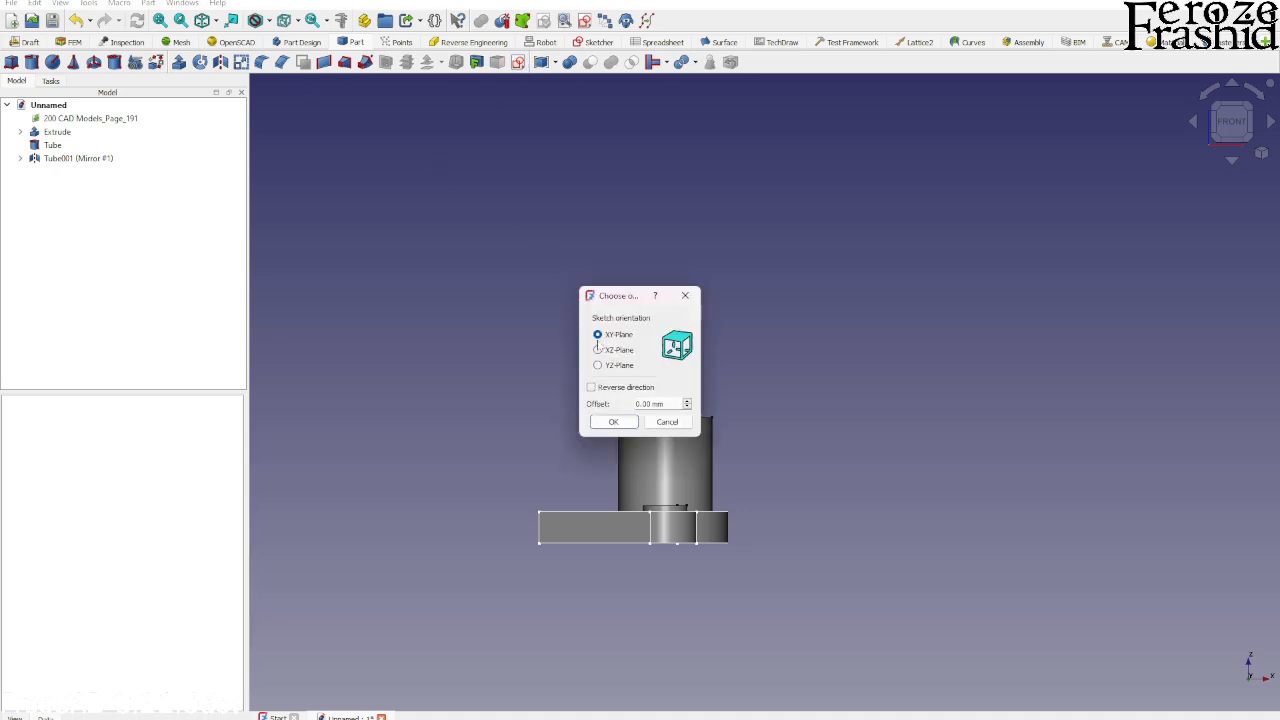
pyautogui.click(598, 350)
pyautogui.click(613, 421)
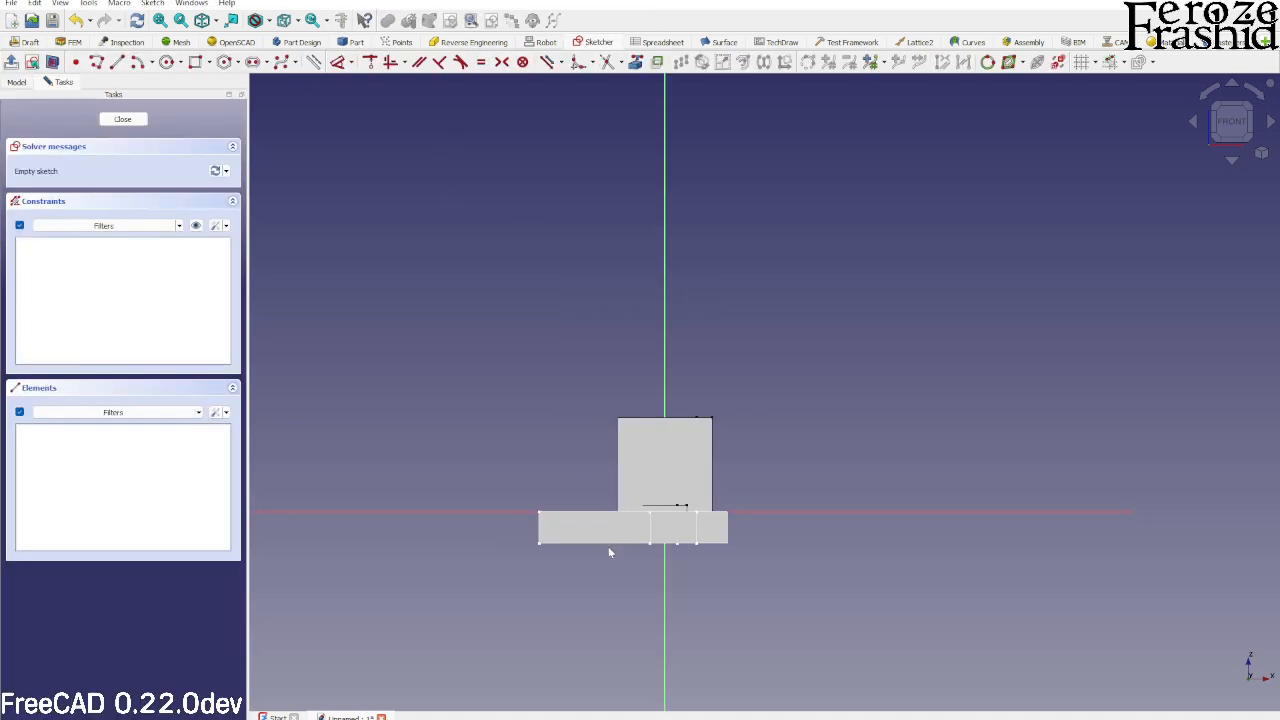
pyautogui.click(635, 62)
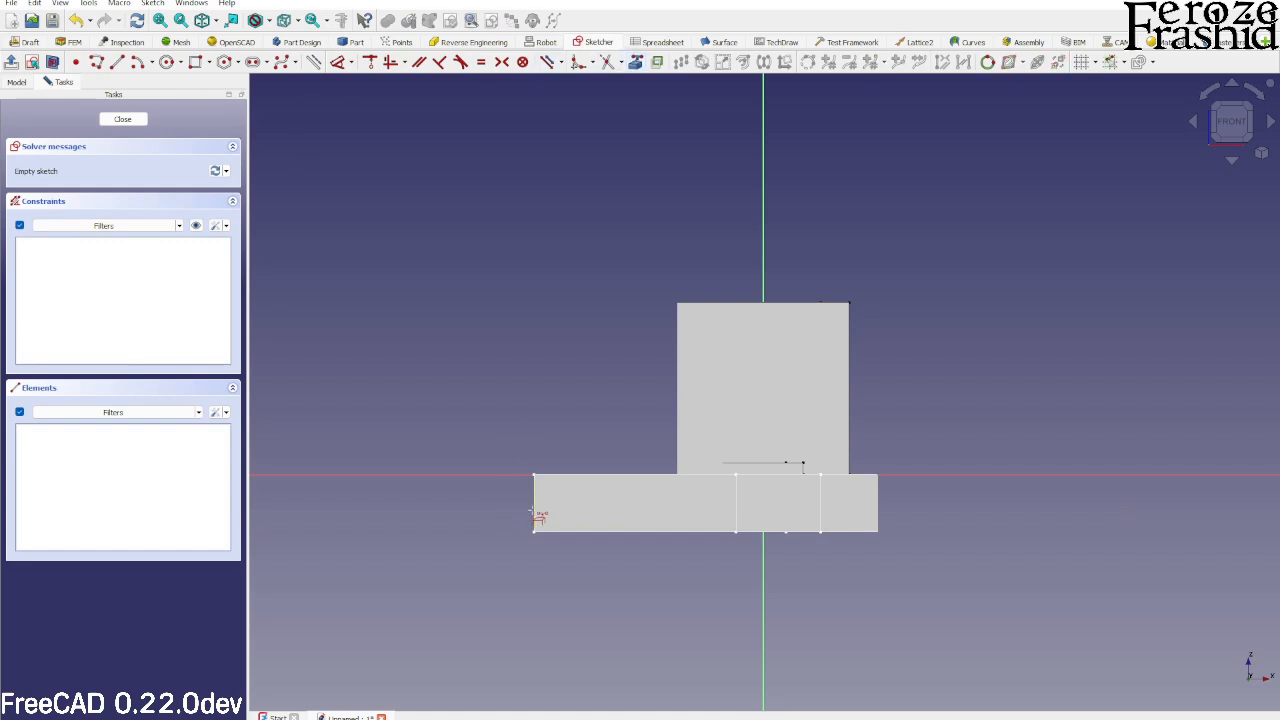
pyautogui.click(534, 515)
# Sketch the closed hook profile from the plate's end edge with 11.5 mm and 15 mm arc radii and a 15 mm leg.
pyautogui.click(96, 62)
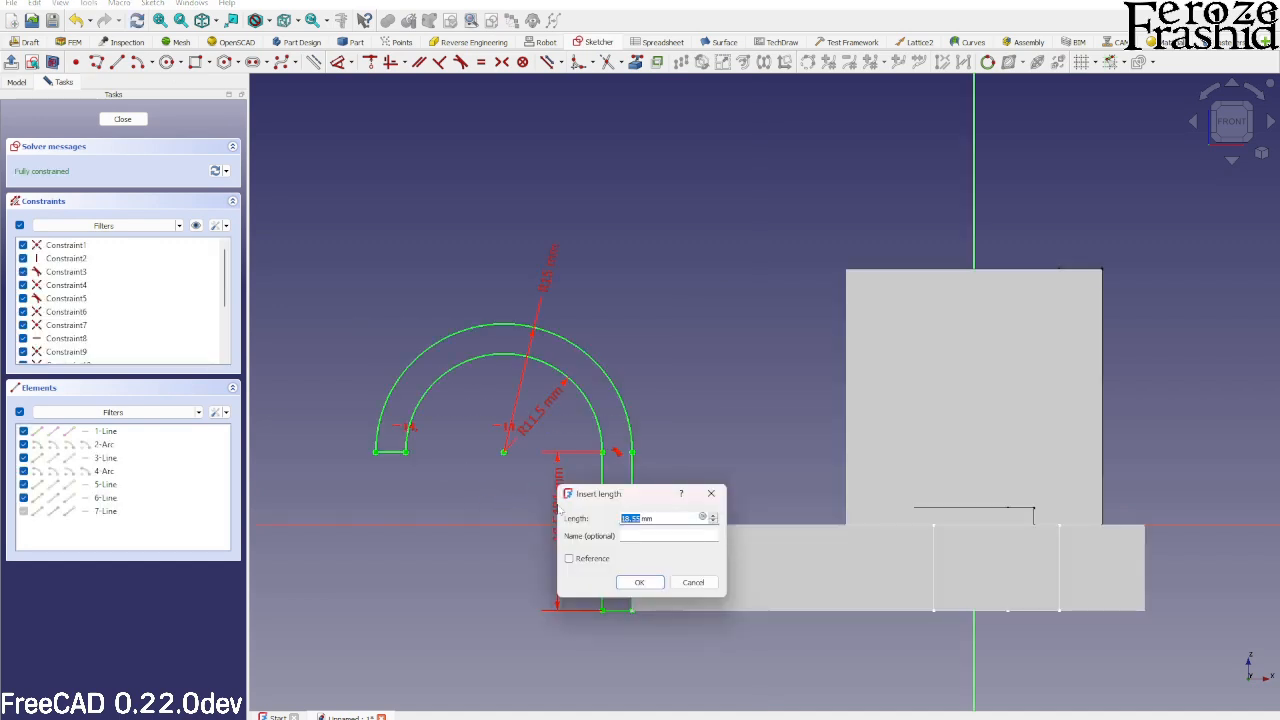
pyautogui.write('15')
pyautogui.press('Return')
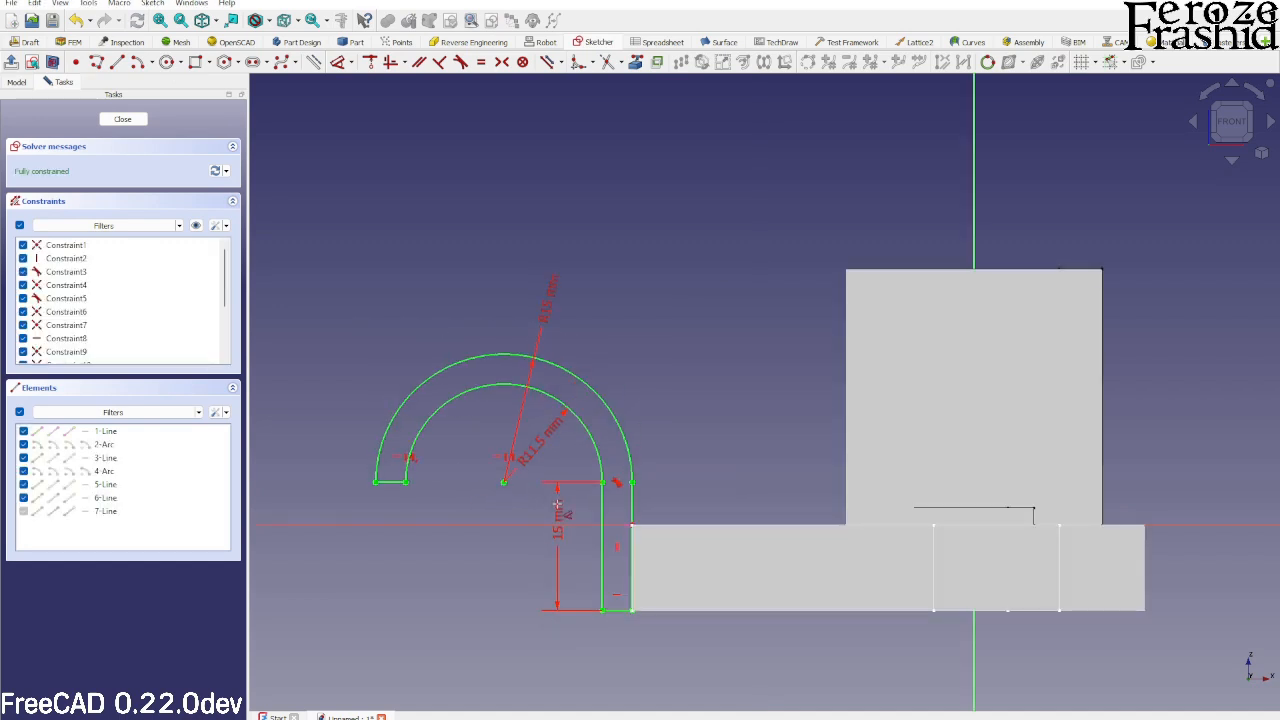
pyautogui.click(122, 119)
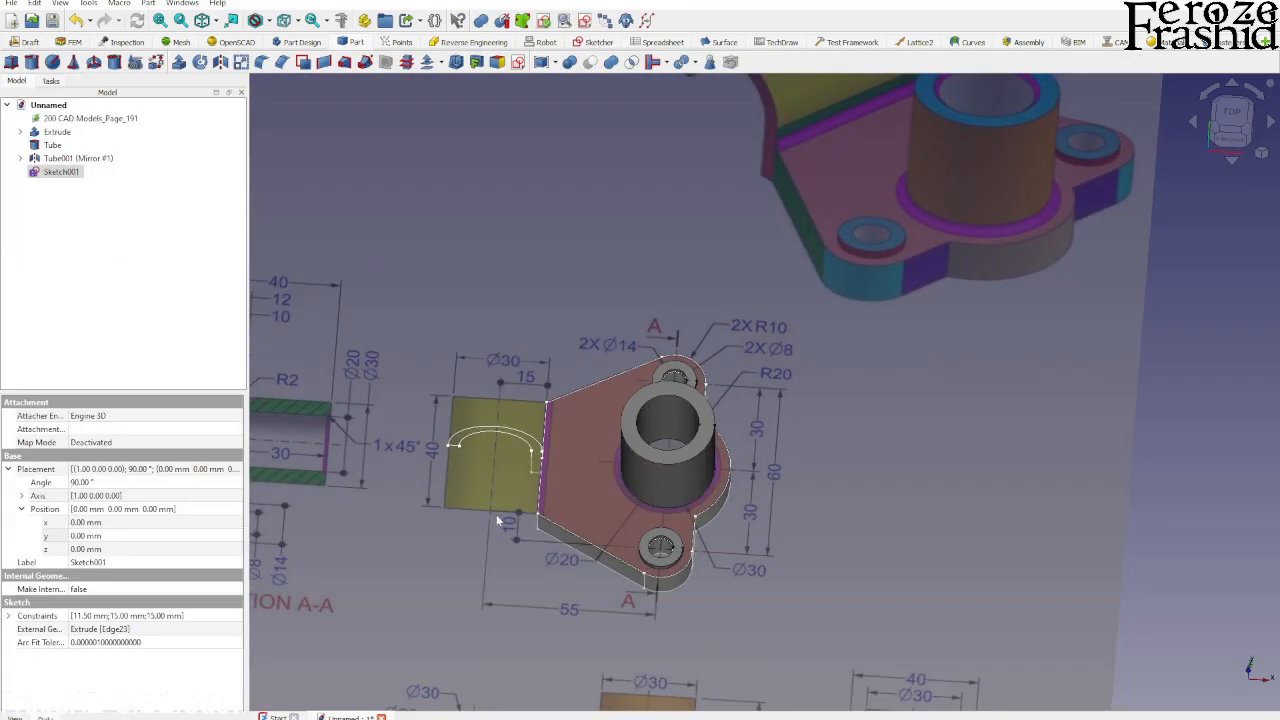
# Extrude the hook profile 40 mm symmetrically as a solid.
pyautogui.click(178, 62)
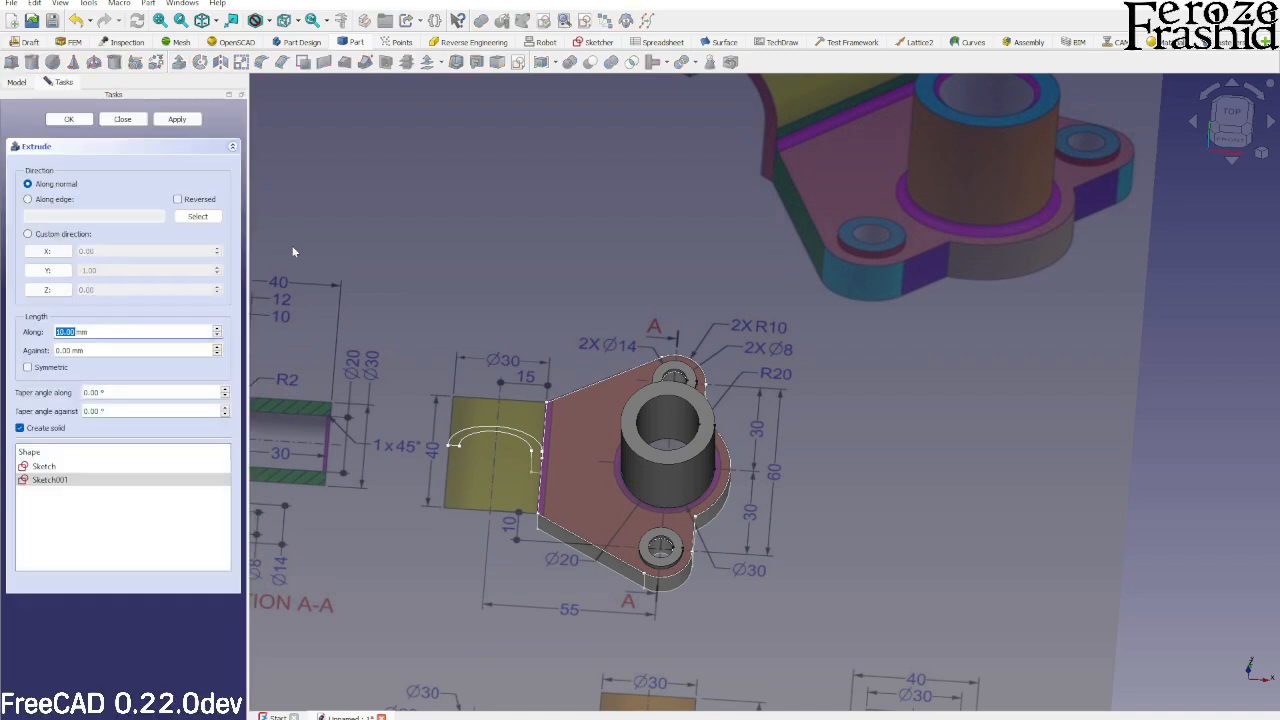
pyautogui.write('4')
pyautogui.click(27, 367)
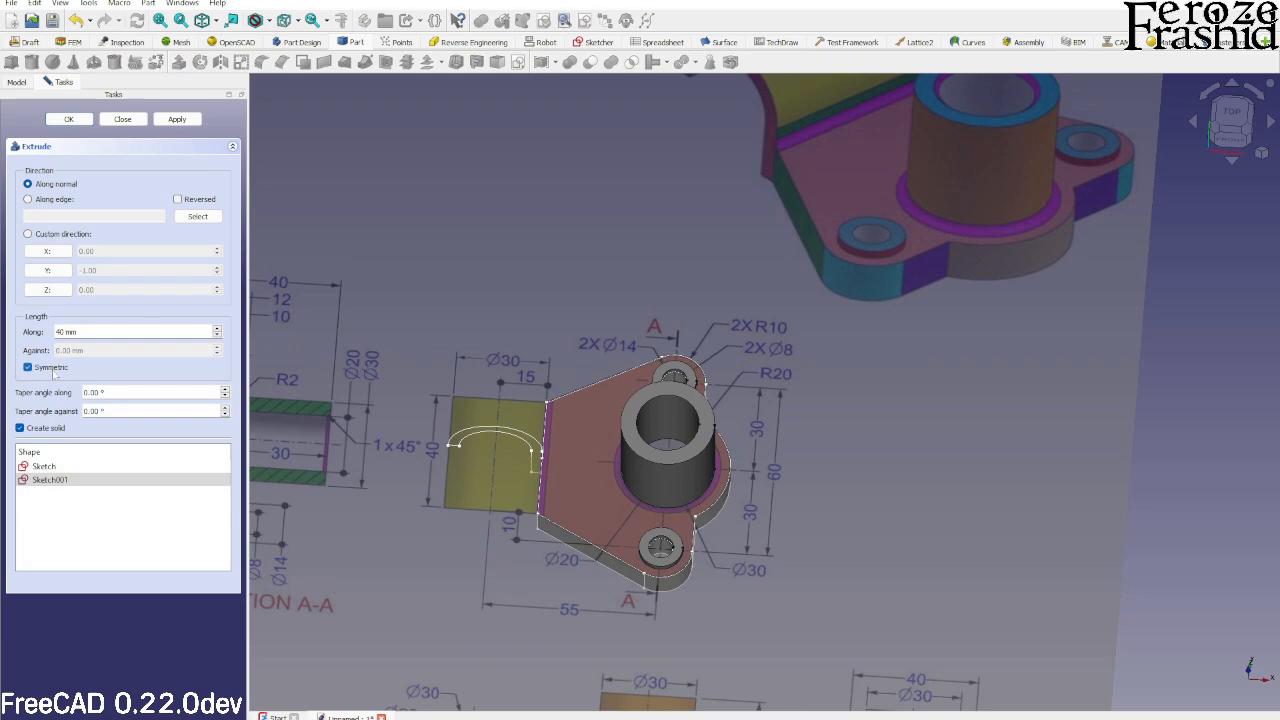
pyautogui.click(177, 119)
pyautogui.click(135, 122)
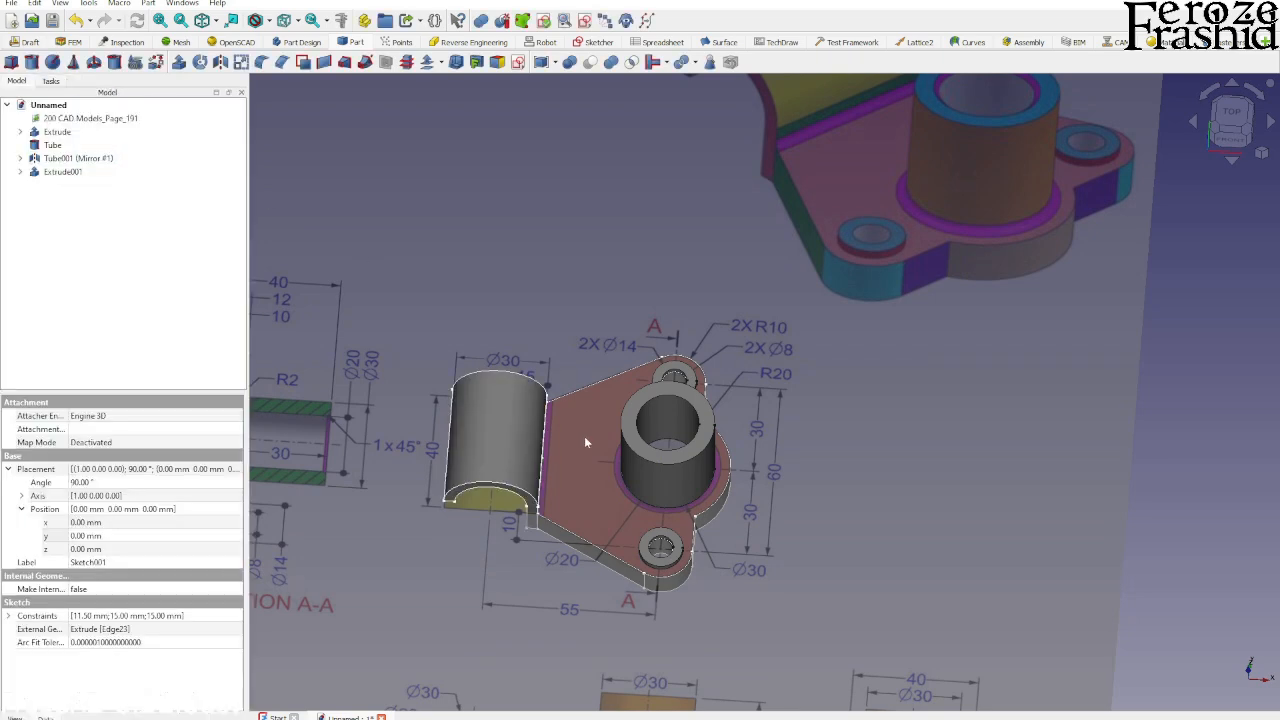
# Hide the reference drawing and fuse the plate, boss tube, both lug collars and hook into one solid.
pyautogui.moveTo(589, 446); pyautogui.dragTo(700, 470, button='middle')
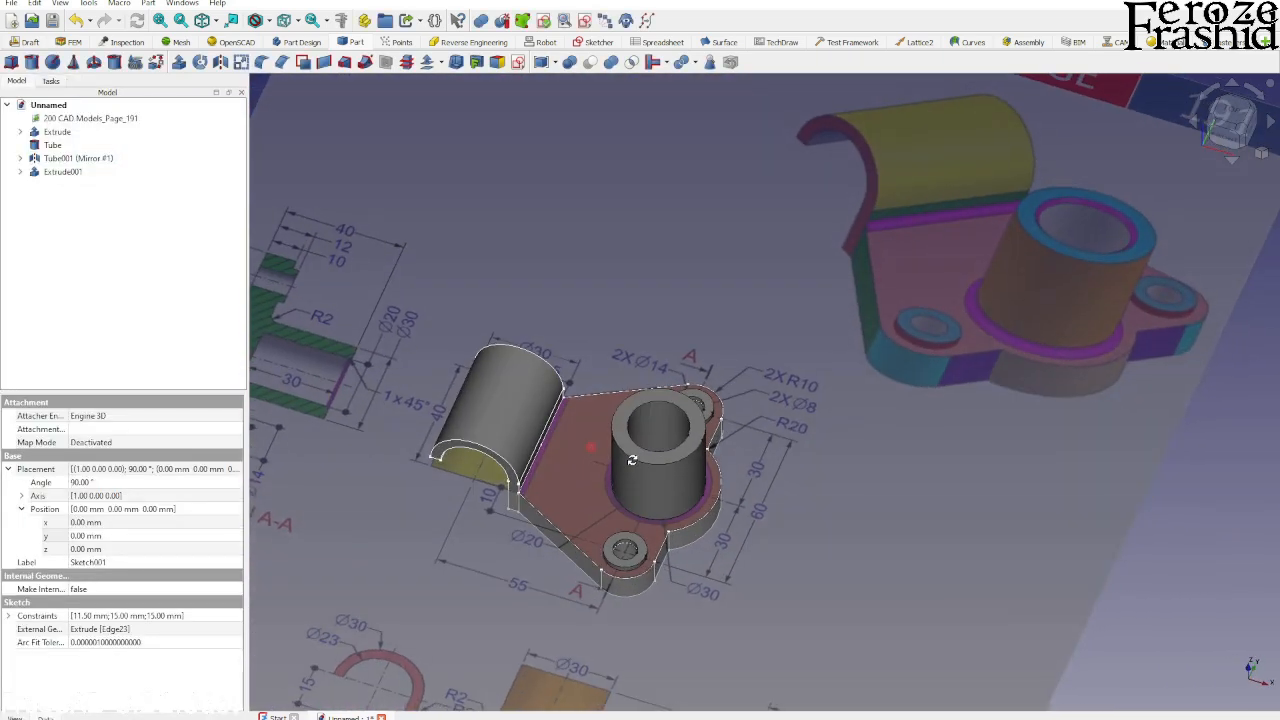
pyautogui.click(767, 476)
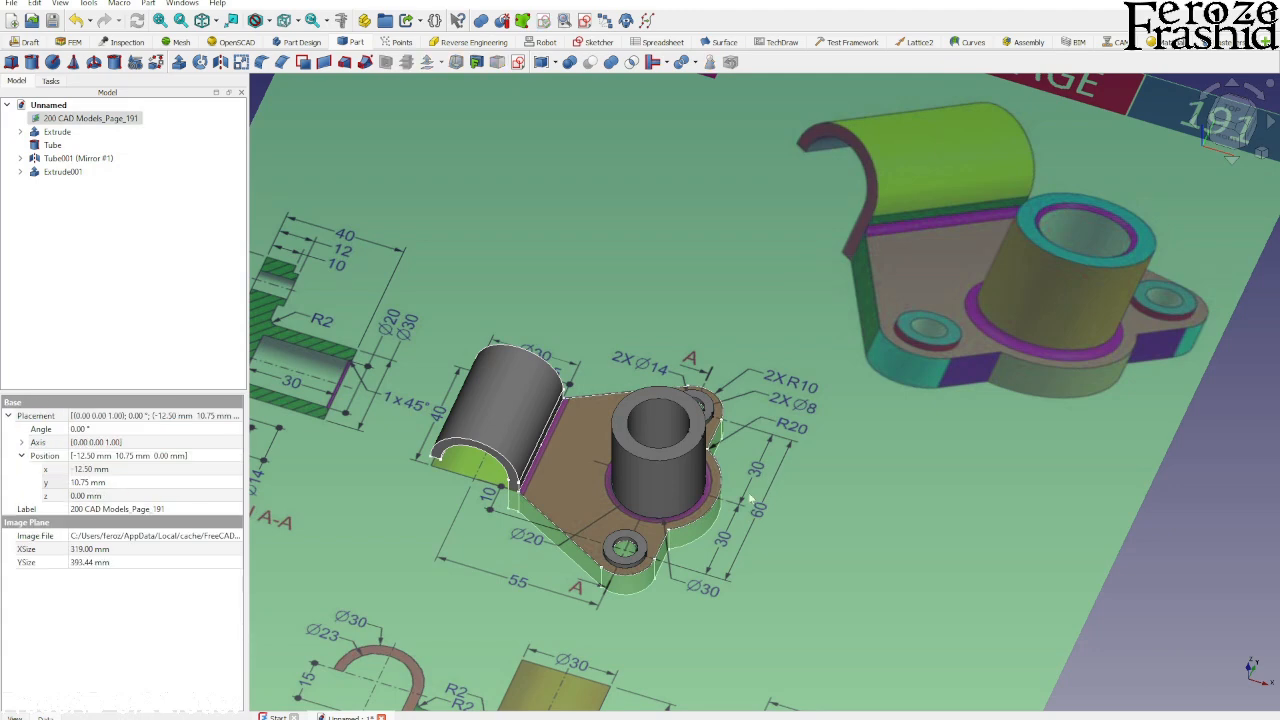
pyautogui.press('space')
pyautogui.click(52, 131)
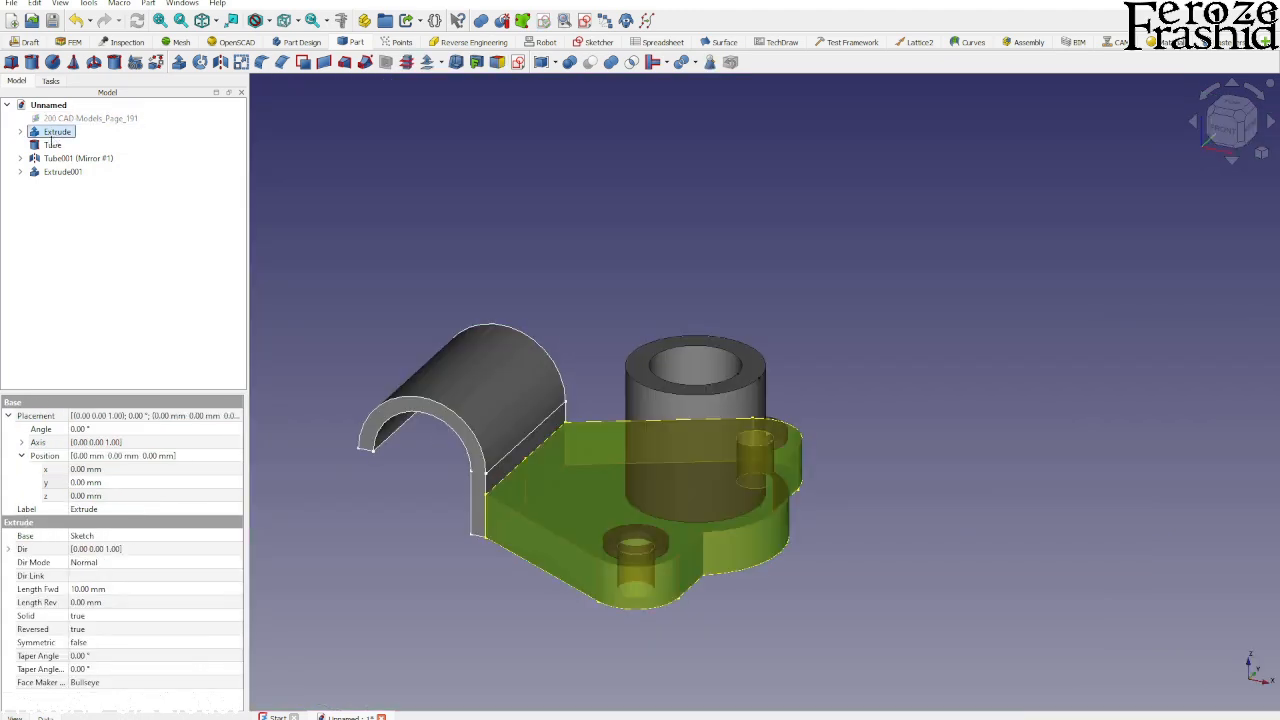
pyautogui.keyDown('ctrl'); pyautogui.click(48, 145); pyautogui.keyUp('ctrl')
pyautogui.keyDown('ctrl'); pyautogui.click(31, 159); pyautogui.keyUp('ctrl')
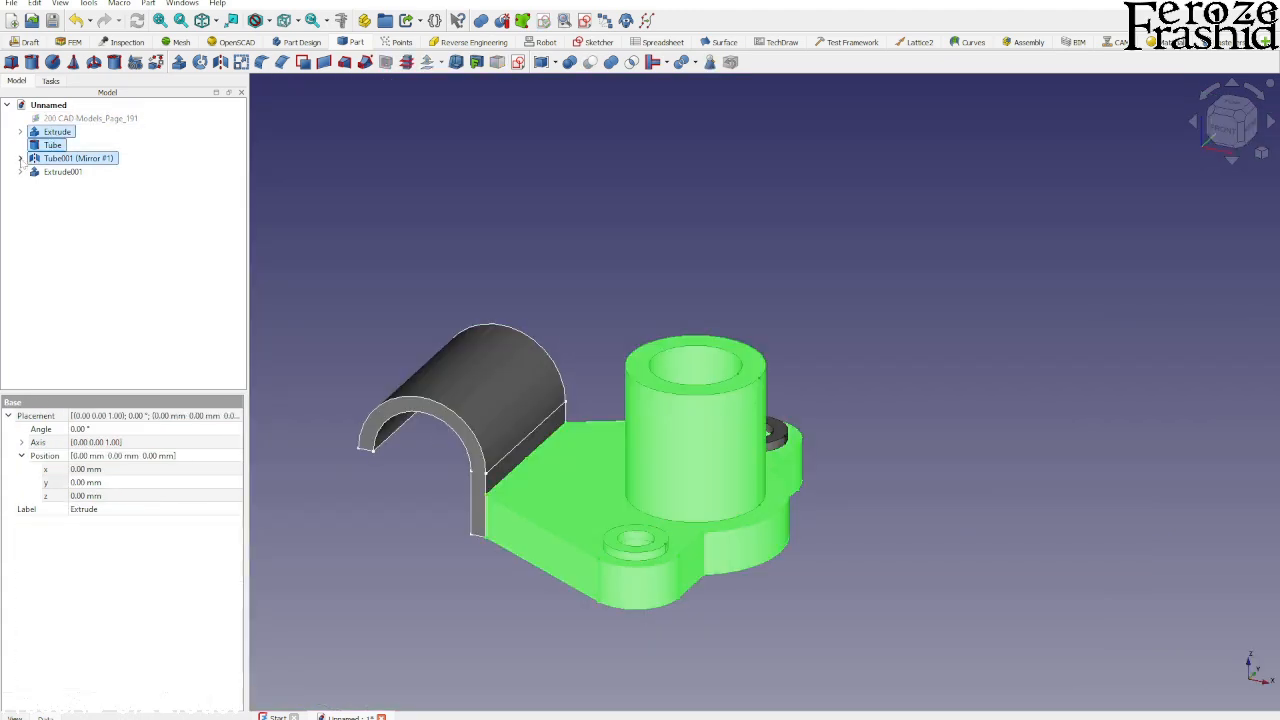
pyautogui.click(20, 158)
pyautogui.keyDown('ctrl'); pyautogui.click(62, 186); pyautogui.keyUp('ctrl')
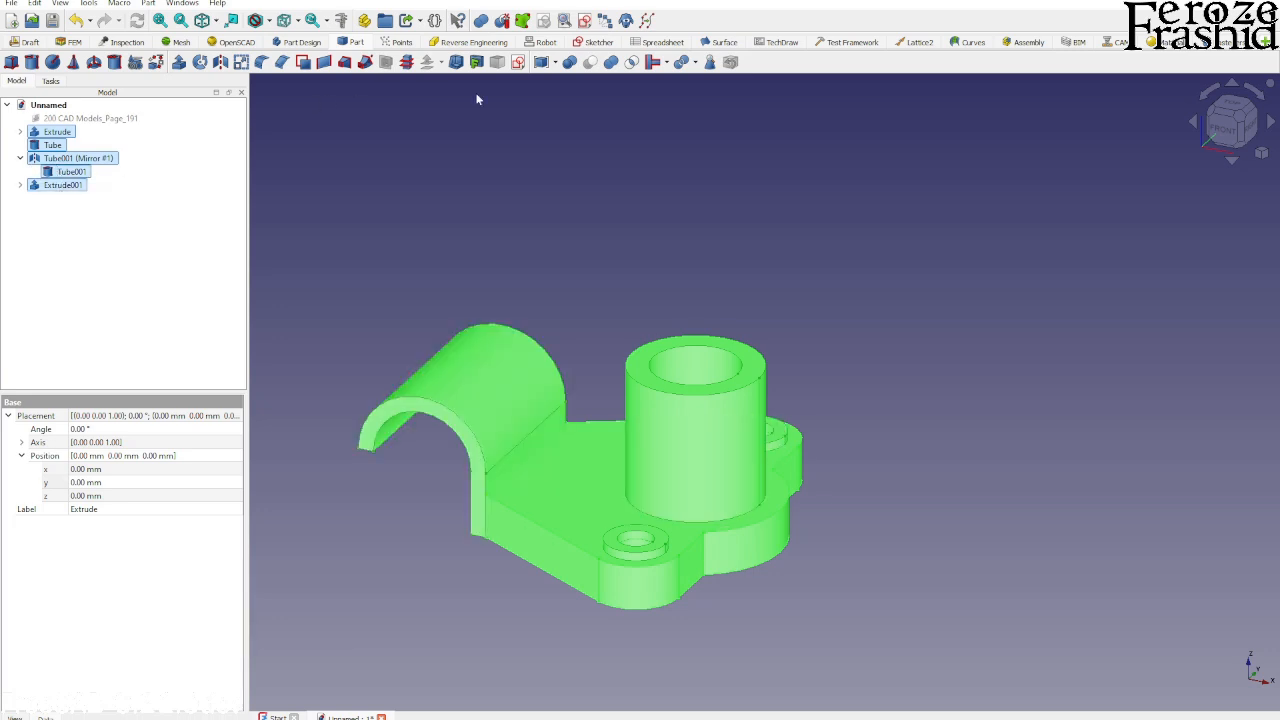
pyautogui.click(611, 63)
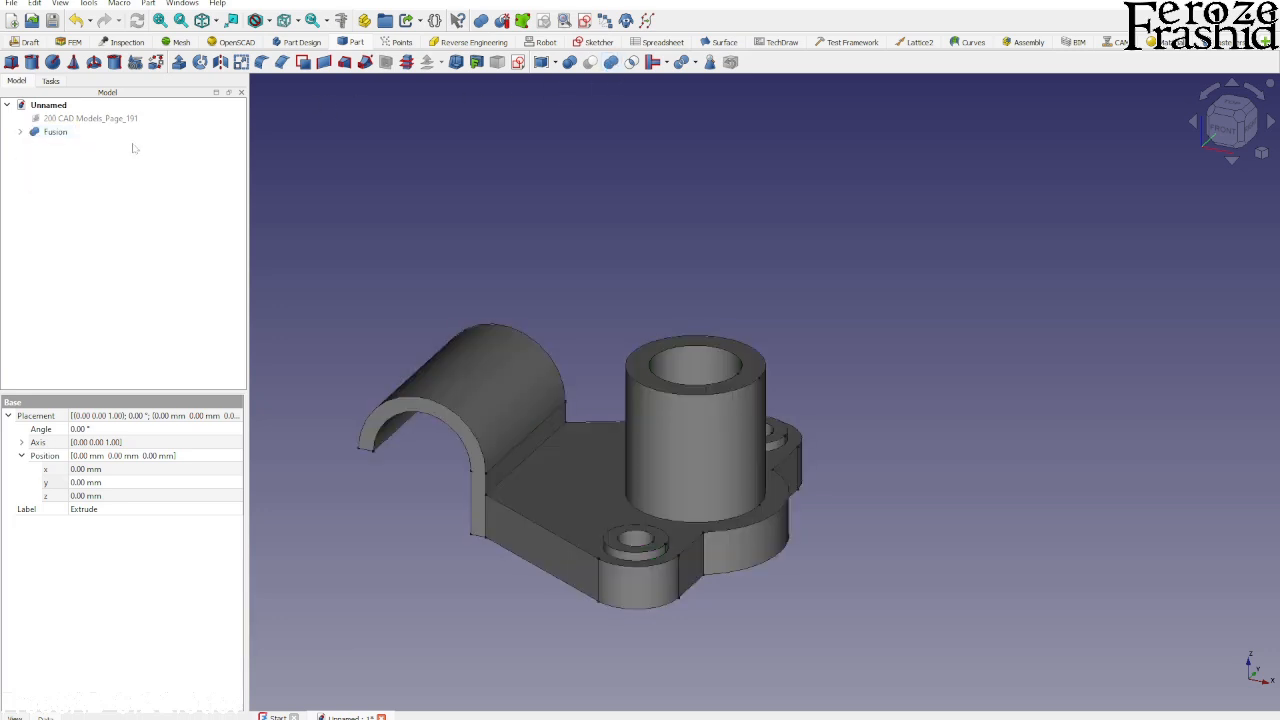
# Fillet the boss's base edge and the edge where the hook meets the plate's upper face with a 2 mm radius.
pyautogui.click(58, 134)
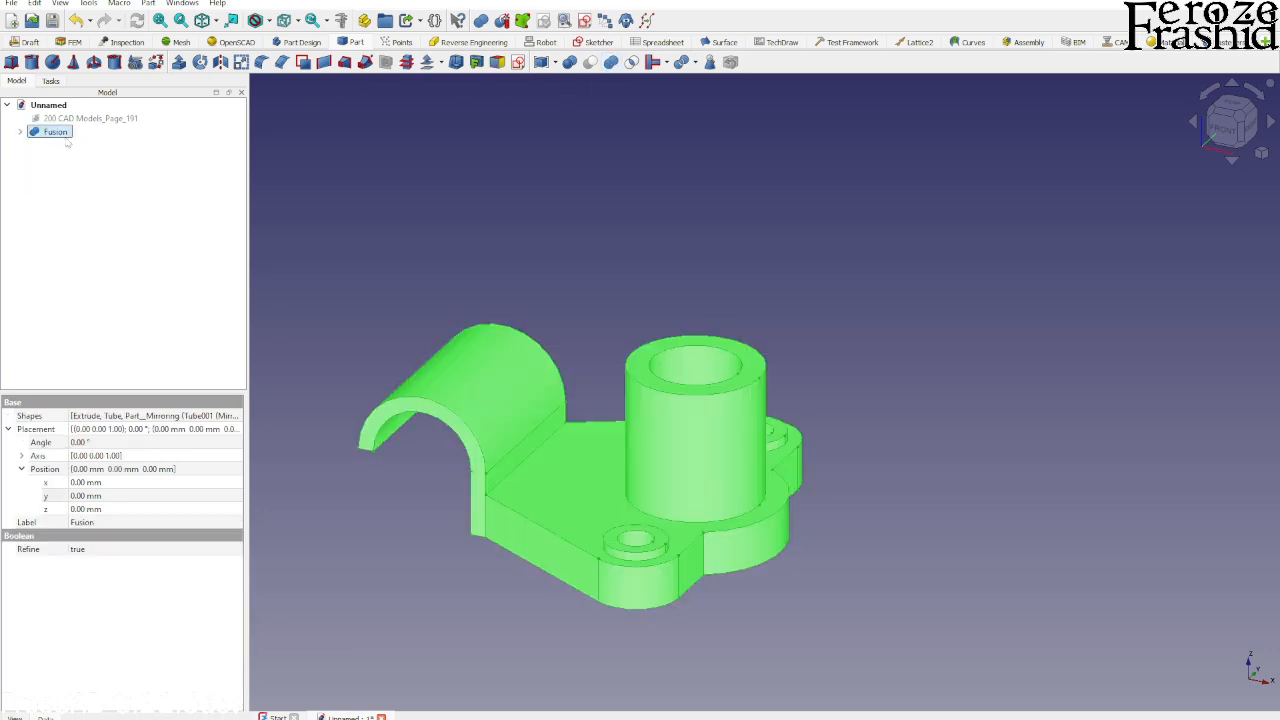
pyautogui.click(642, 517)
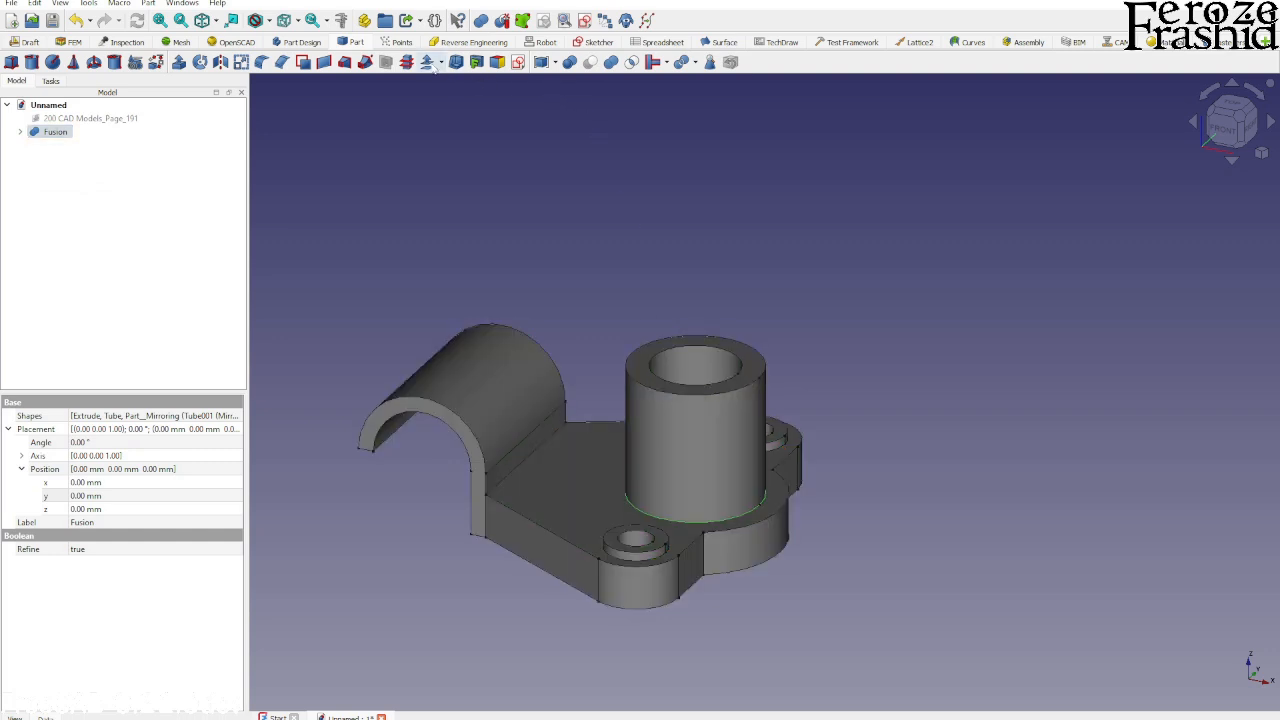
pyautogui.click(262, 63)
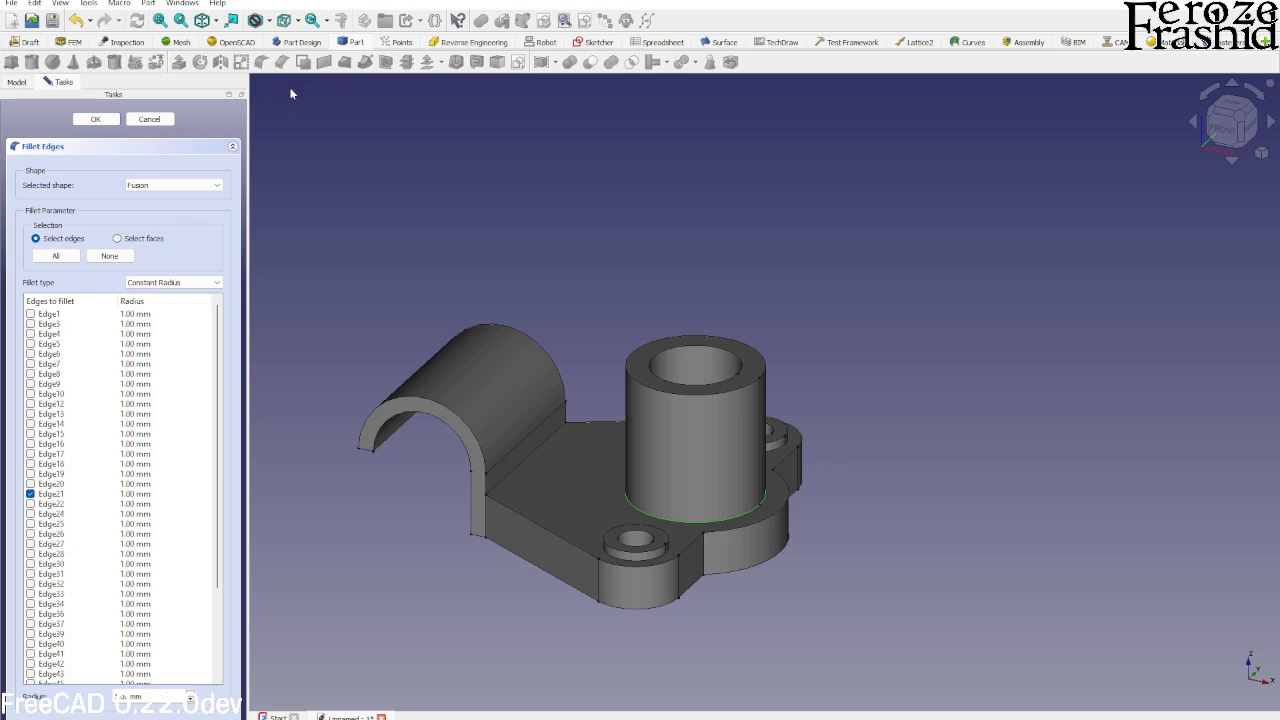
pyautogui.click(504, 478)
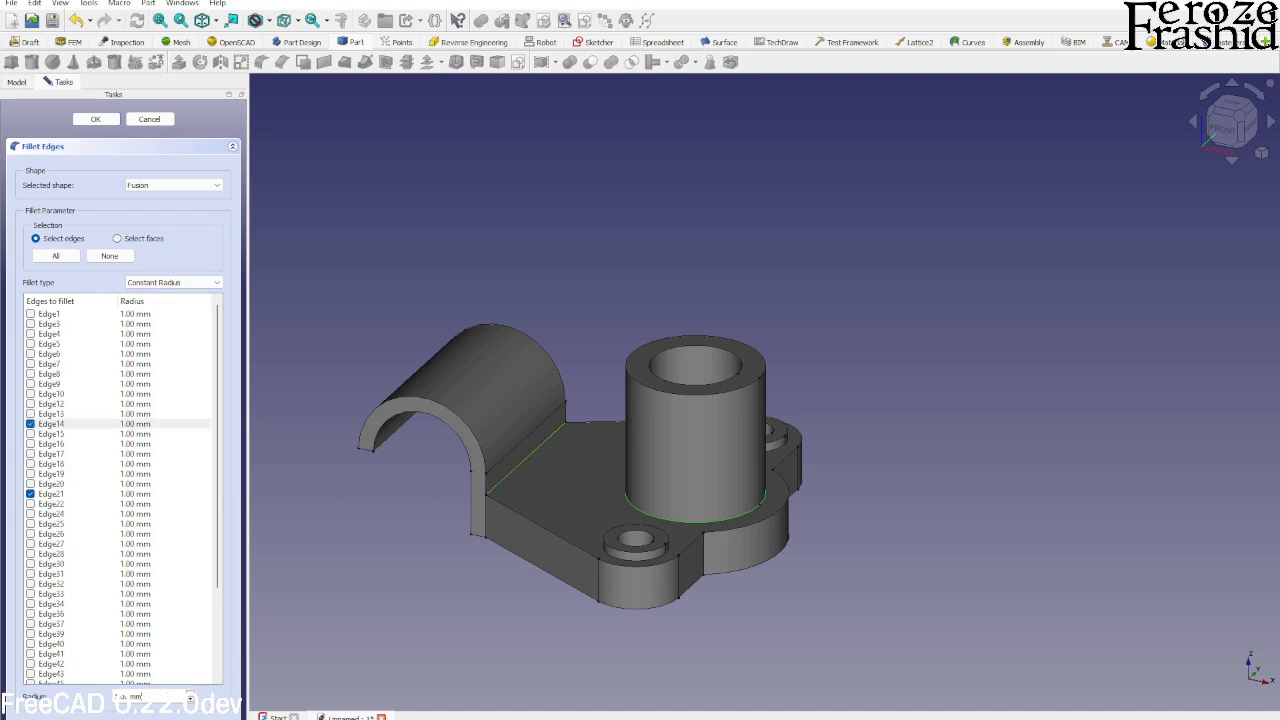
pyautogui.moveTo(141, 696); pyautogui.dragTo(90, 716)
pyautogui.press('Return')
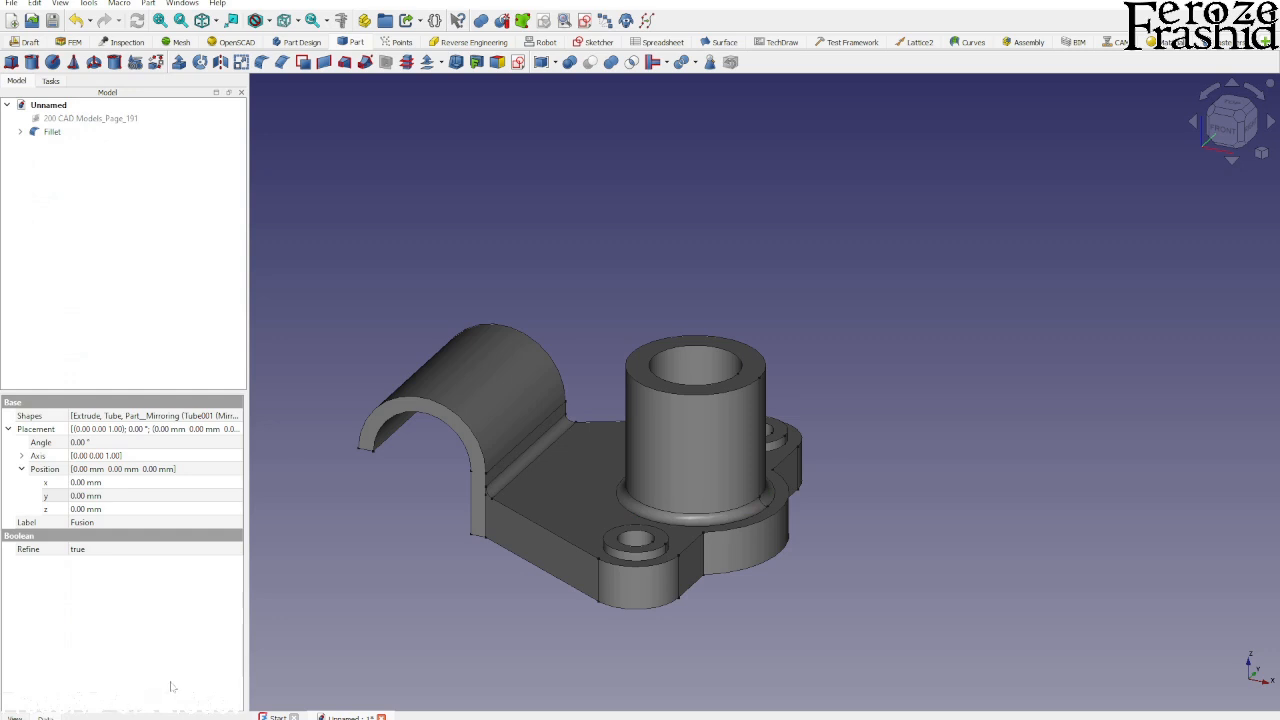
# Chamfer the inner rim at the boss's upper end by 1 mm with equal distance.
pyautogui.click(682, 352)
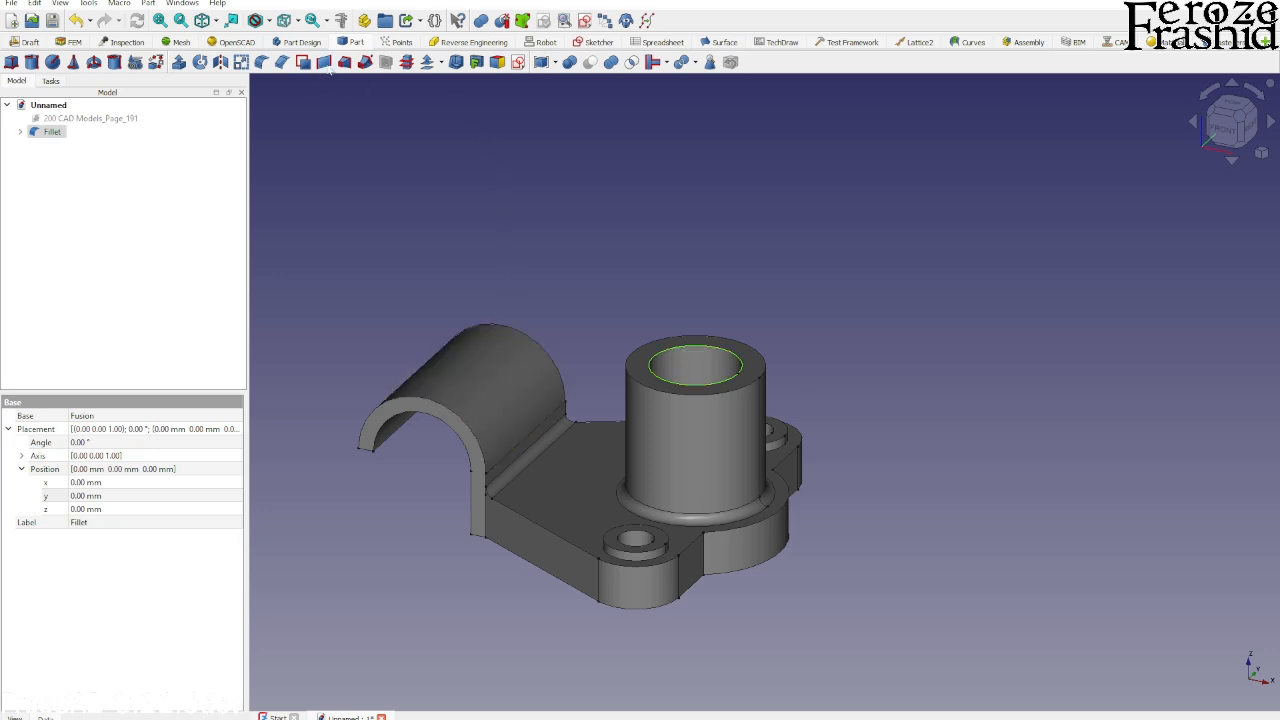
pyautogui.click(283, 62)
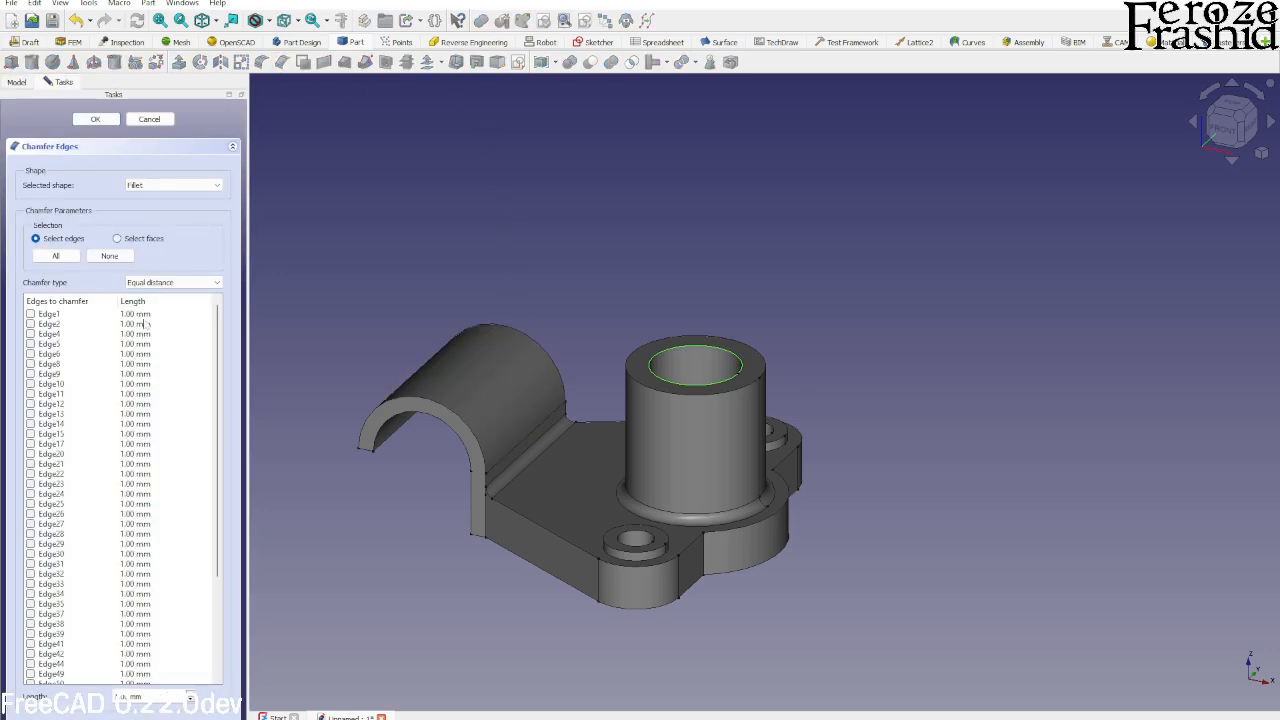
pyautogui.click(95, 119)
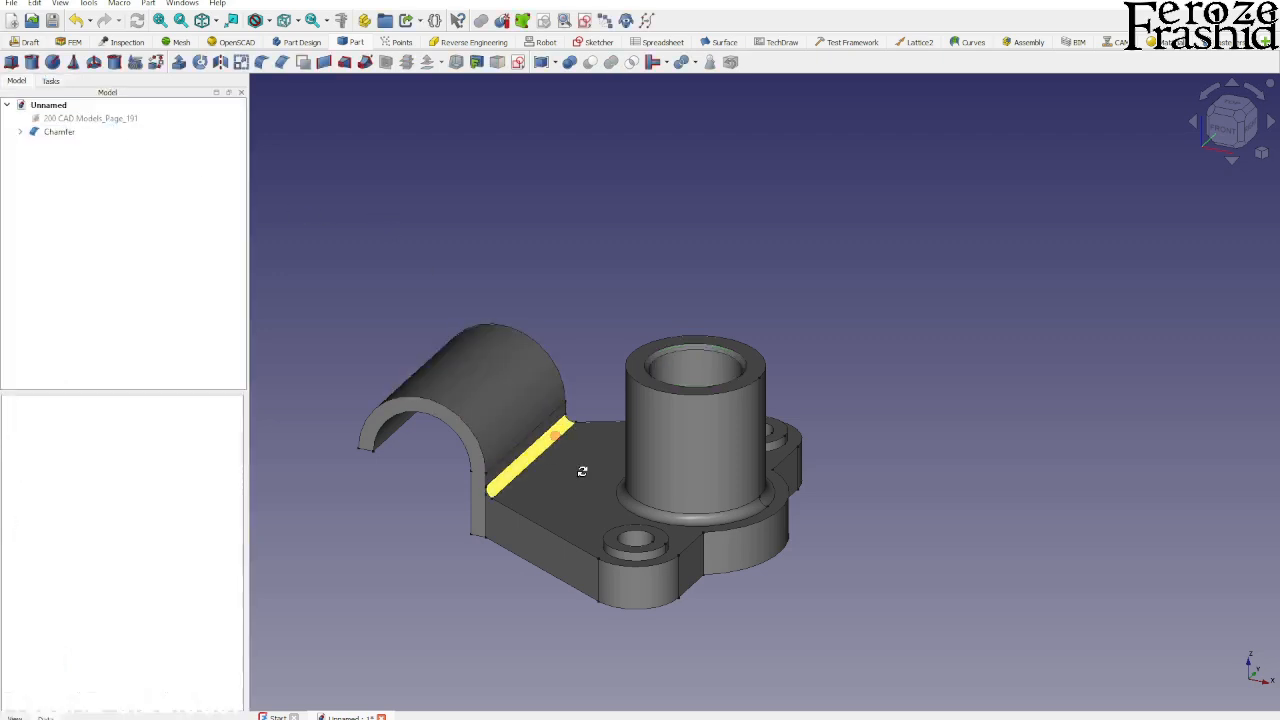
# Examine the fused, filleted and chamfered bracket from several angles.
pyautogui.moveTo(580, 466); pyautogui.dragTo(691, 436, button='middle')
pyautogui.scroll(-3, 690, 434)
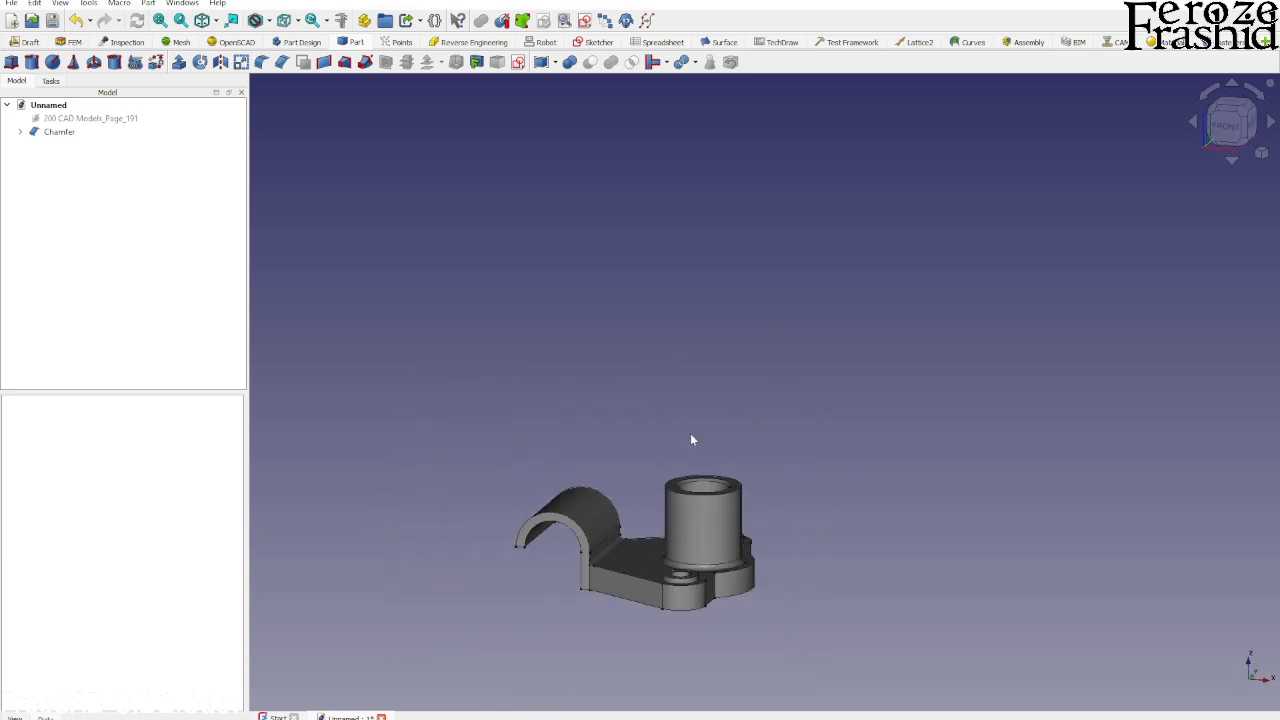
pyautogui.scroll(6, 688, 592)
pyautogui.moveTo(731, 549); pyautogui.dragTo(646, 603, button='middle')
pyautogui.scroll(-1, 757, 612)
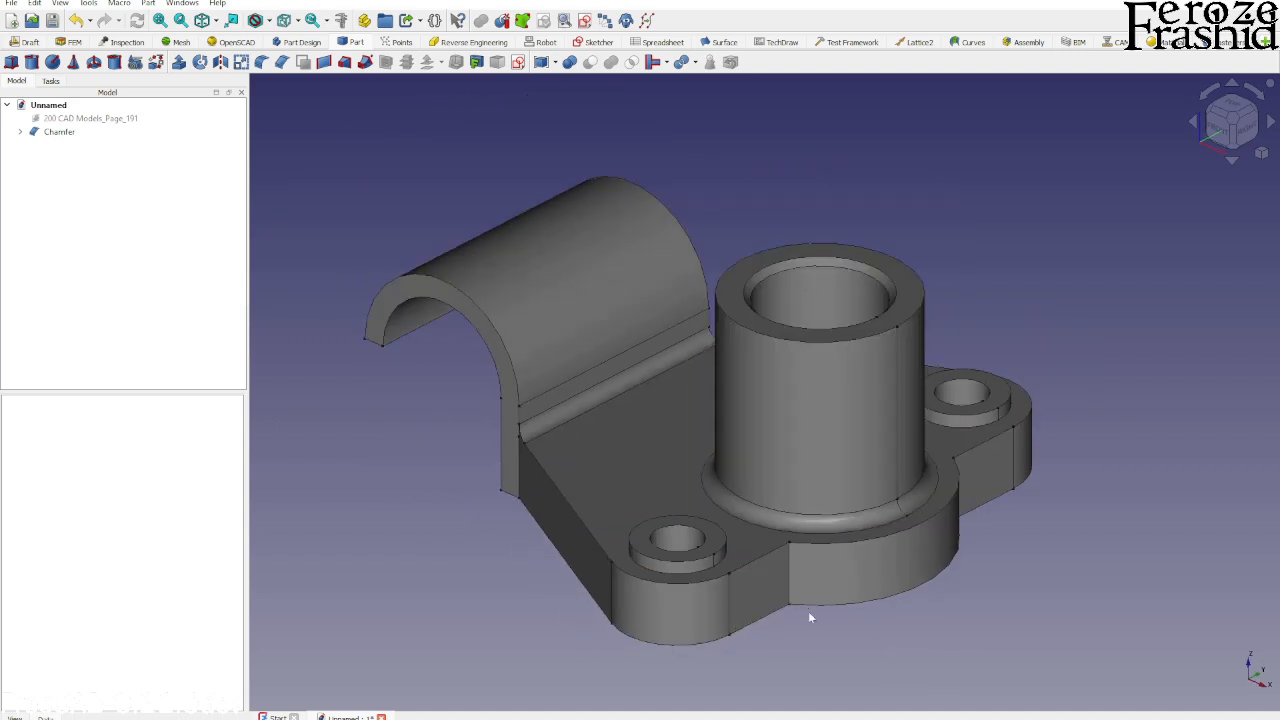
pyautogui.moveTo(678, 459); pyautogui.dragTo(770, 498, button='middle')
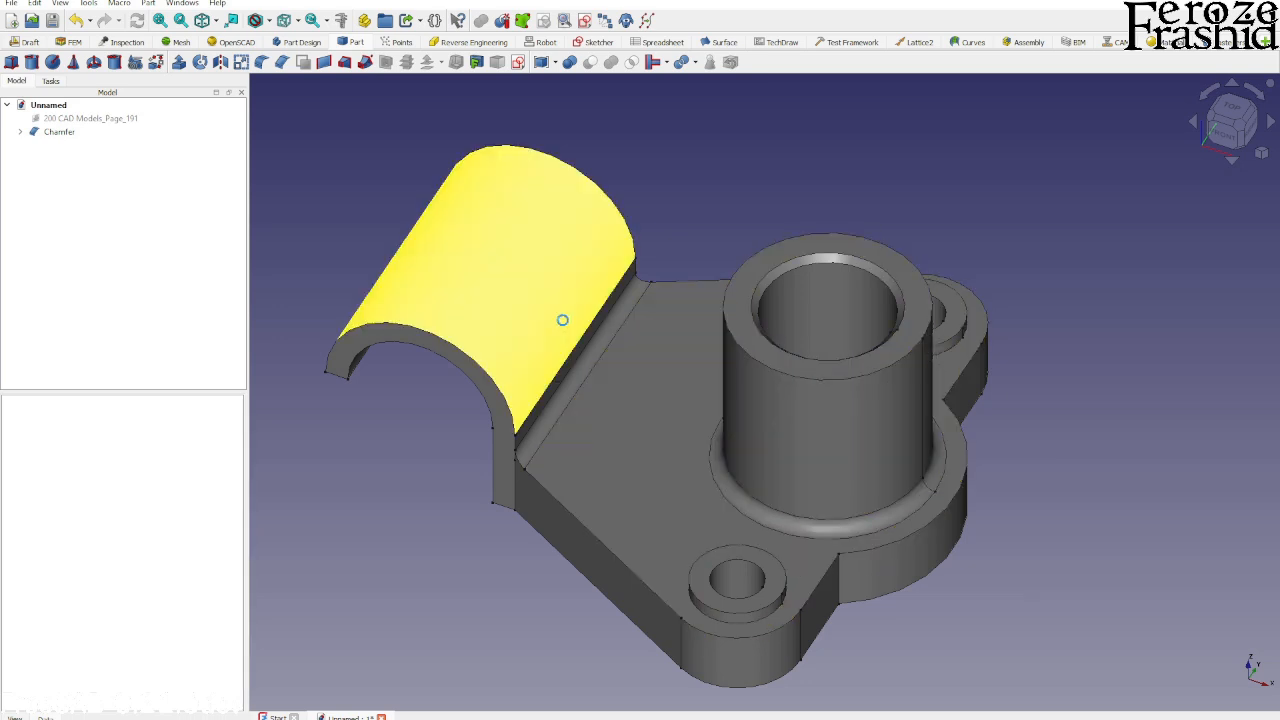
# Rename the chamfered bracket body as Ex191.
pyautogui.click(65, 134)
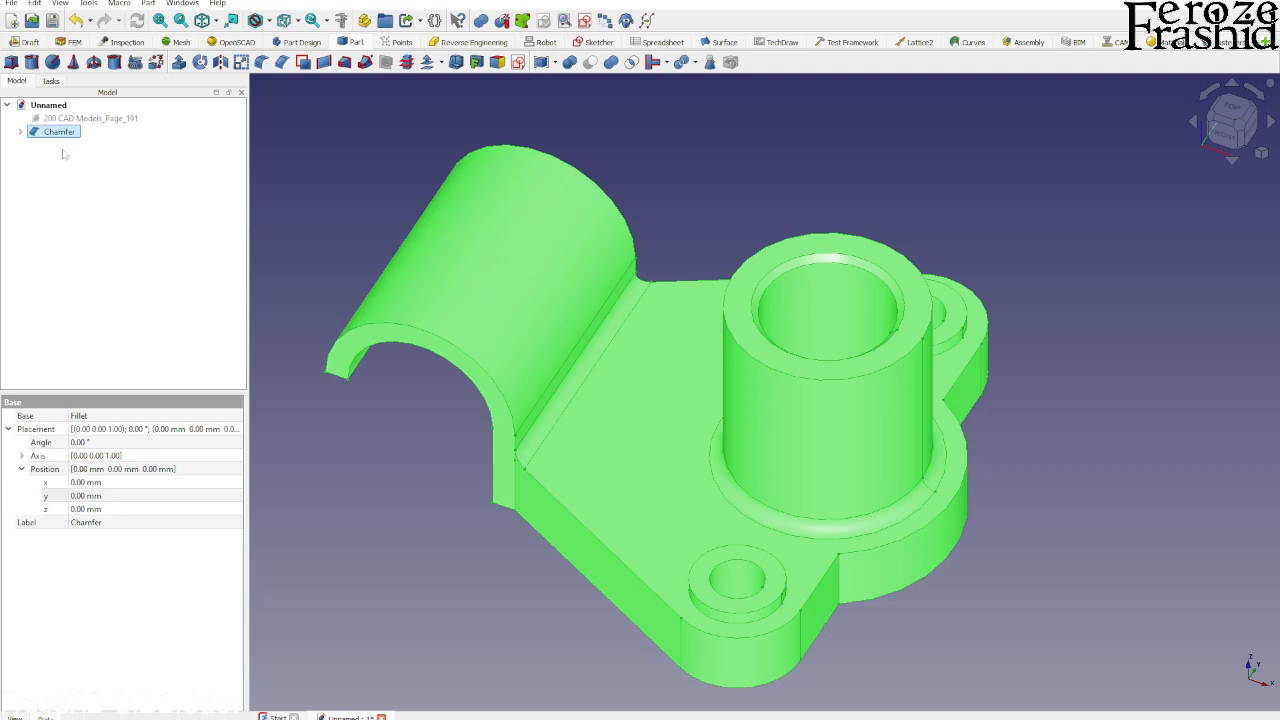
pyautogui.press('F2')
pyautogui.write('t')
pyautogui.press('Return')
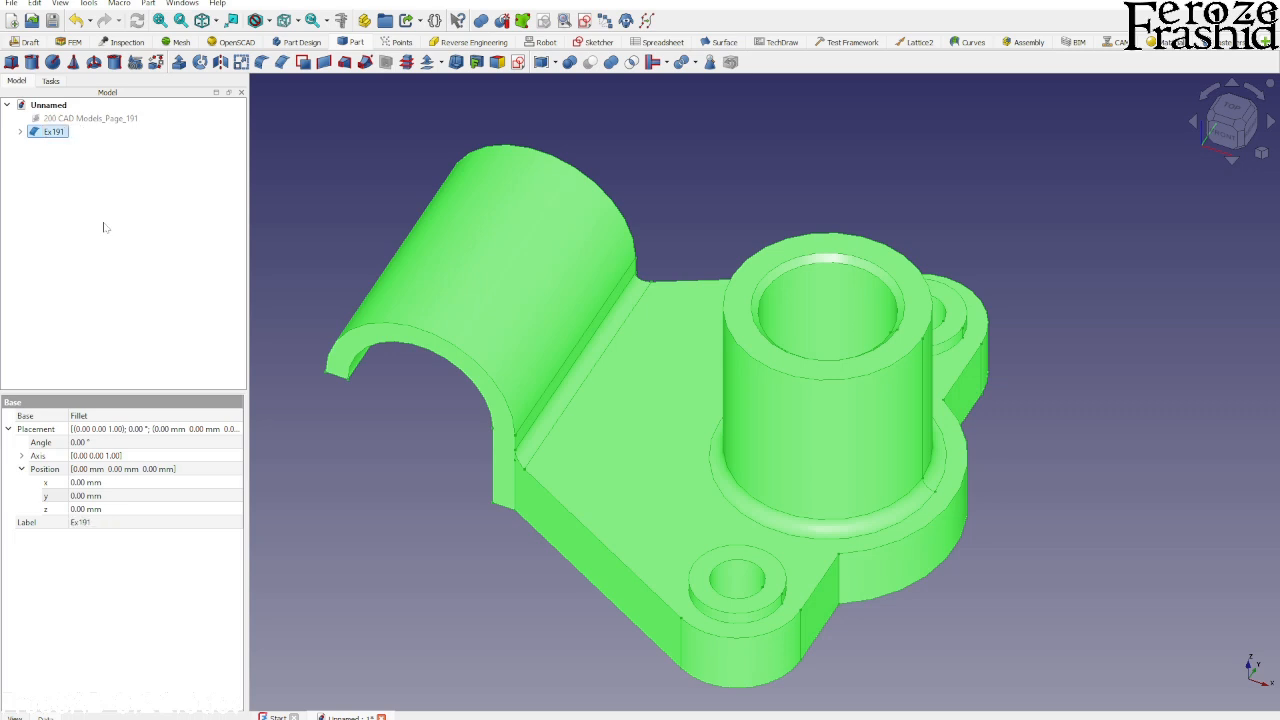